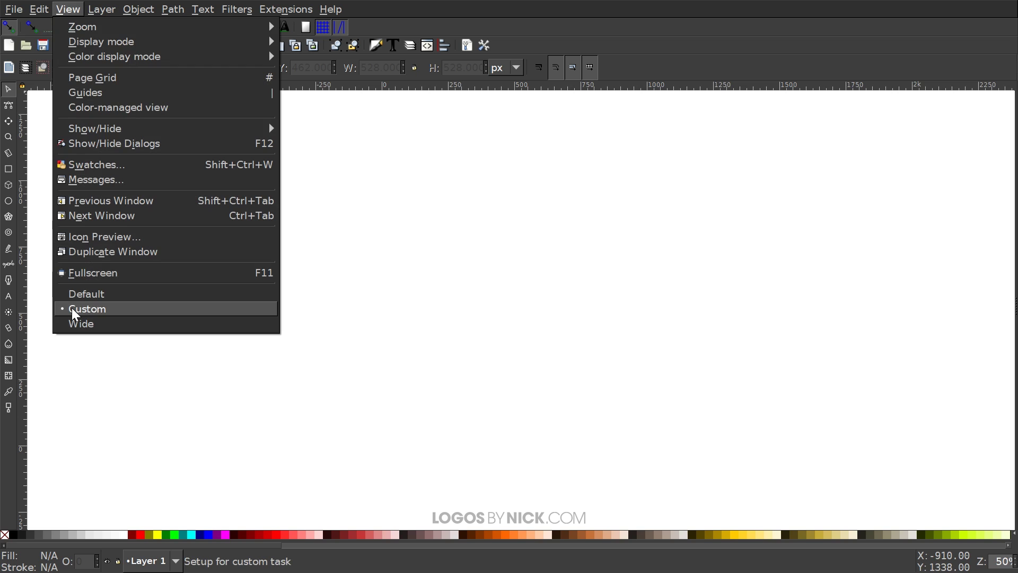
Zoom the page to 1:1 and set Align and Distribute relative to the last selected object.
mouse_move(129, 27)
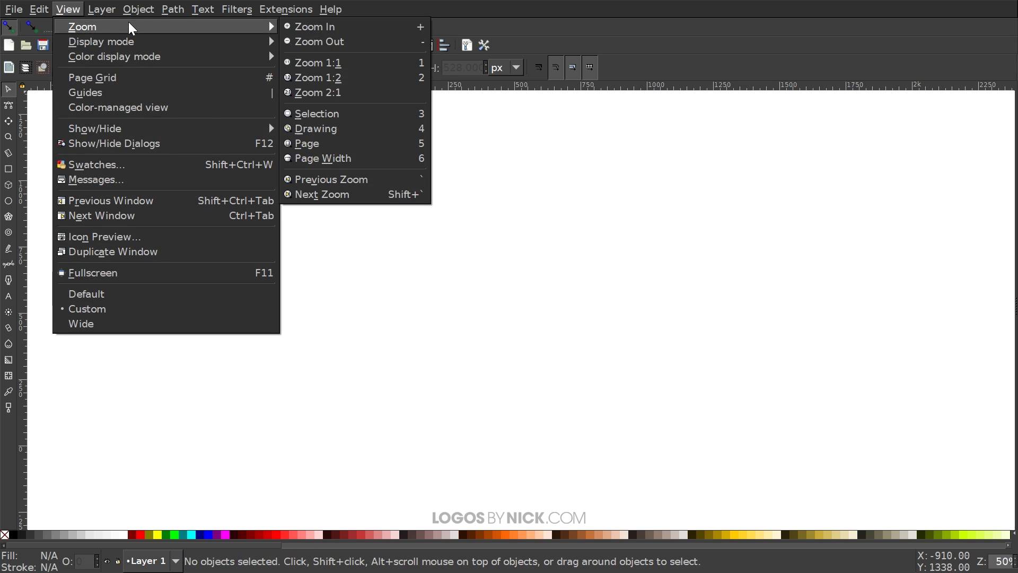
left_click(334, 63)
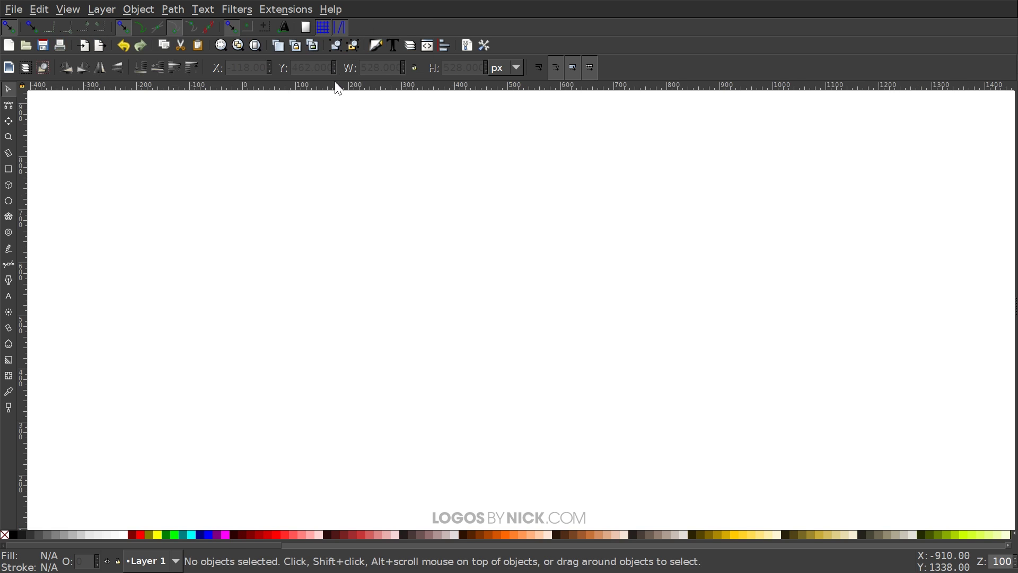
left_click(446, 46)
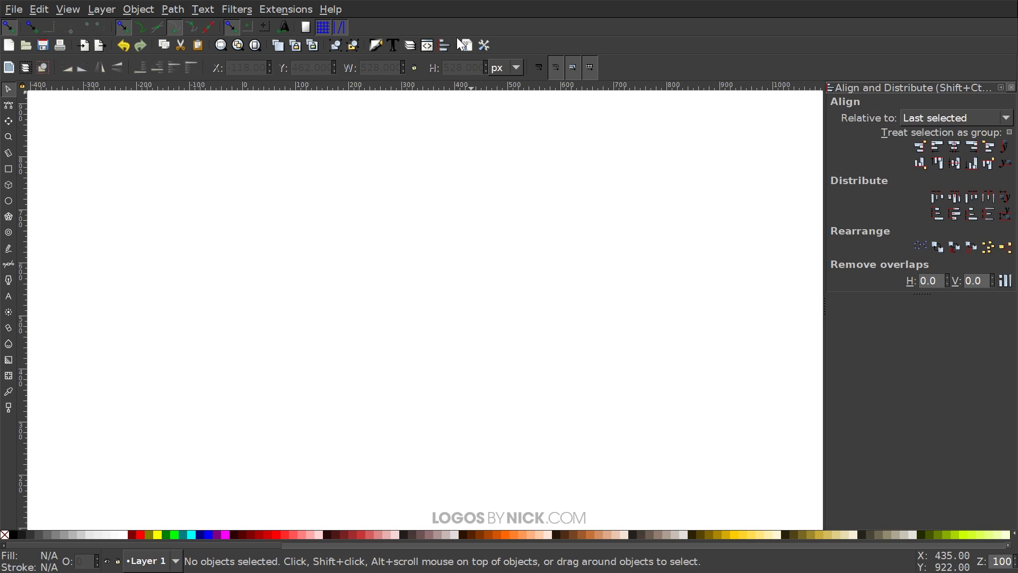
left_click(939, 113)
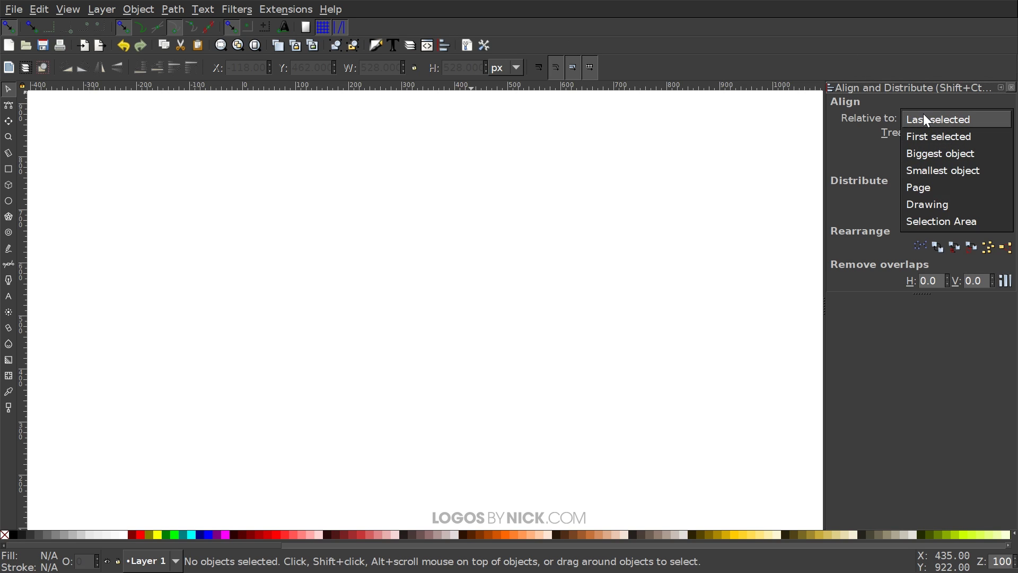
left_click(923, 118)
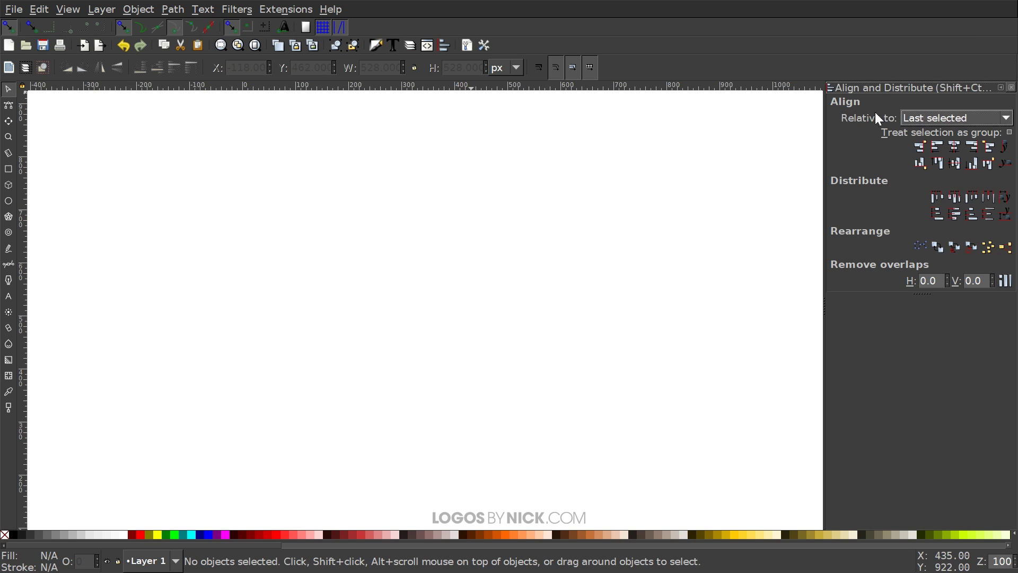
Dock the Fill and Stroke panel and turn off stroke-width scaling with objects.
left_click(374, 46)
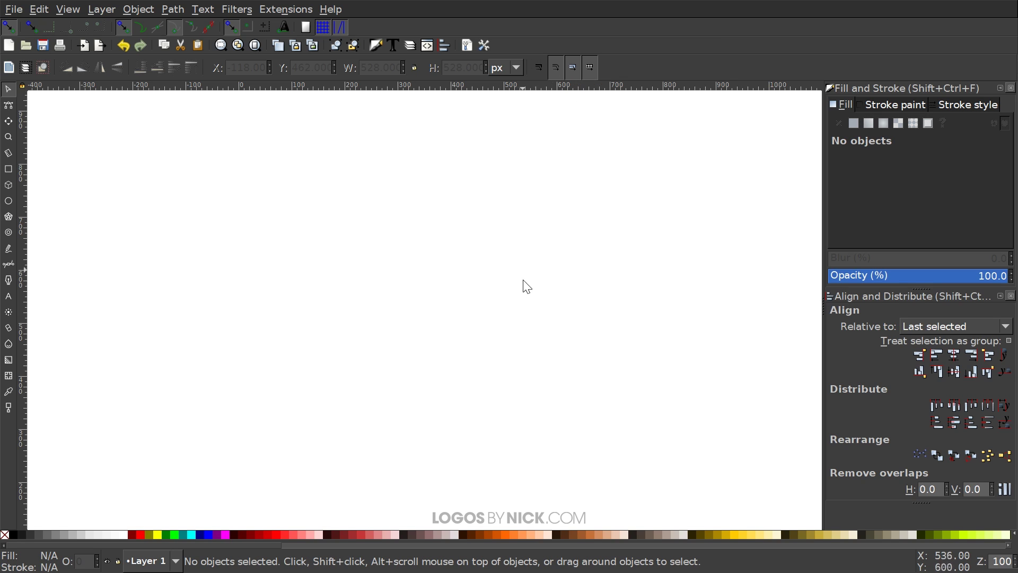
left_click(538, 69)
left_click(538, 69)
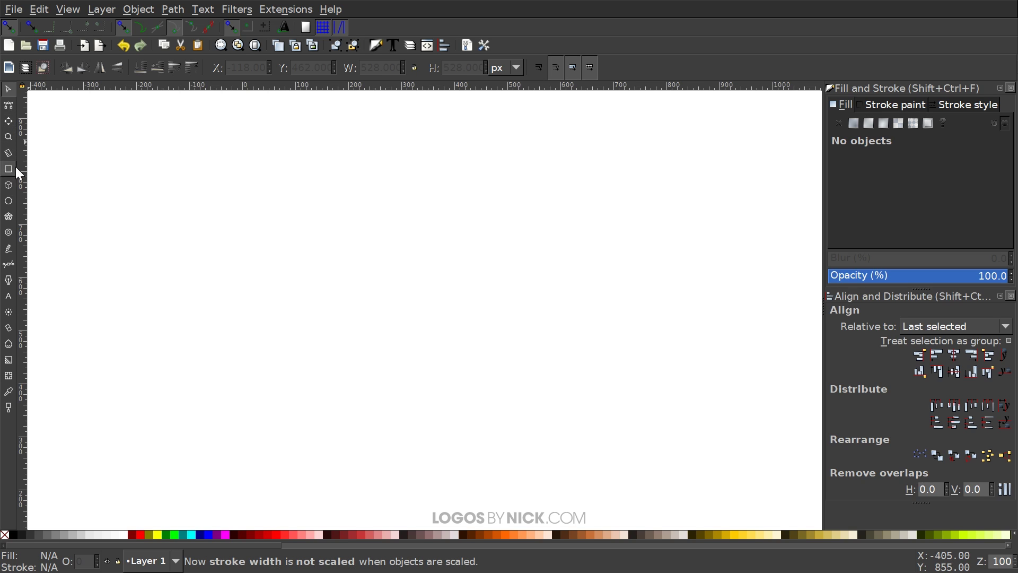
Draw a Ctrl-constrained circle near the page centre filled with 7.5% Gray.
left_click(10, 201)
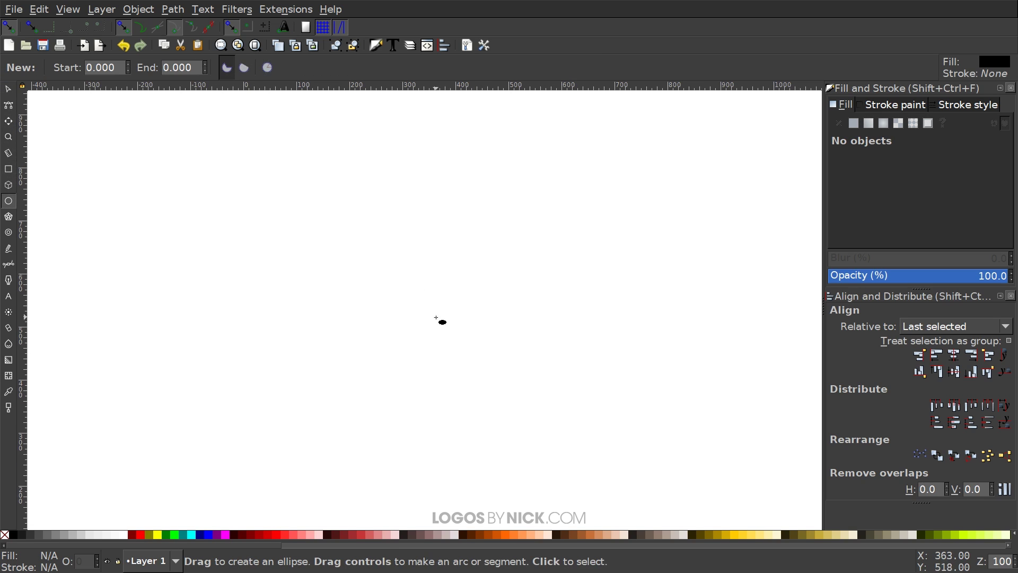
key("ctrl")
mouse_move(431, 291)
left_mouse_down()
mouse_move(623, 438)
mouse_move(598, 439)
mouse_move(554, 404)
left_mouse_up()
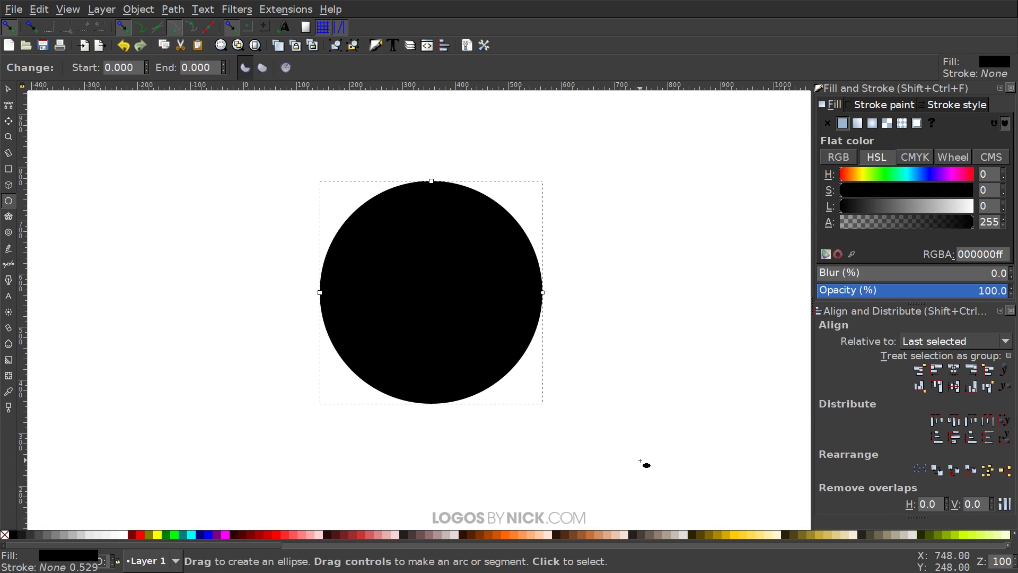
left_click(97, 538)
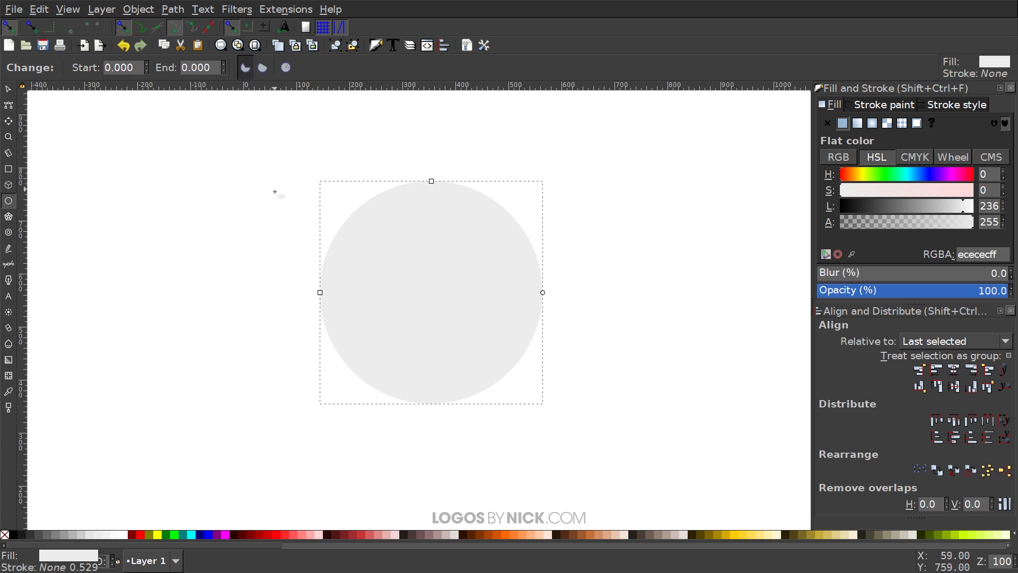
Duplicate the grey circle in place and give the duplicate no fill.
left_click_drag(590, 292, 558, 309)
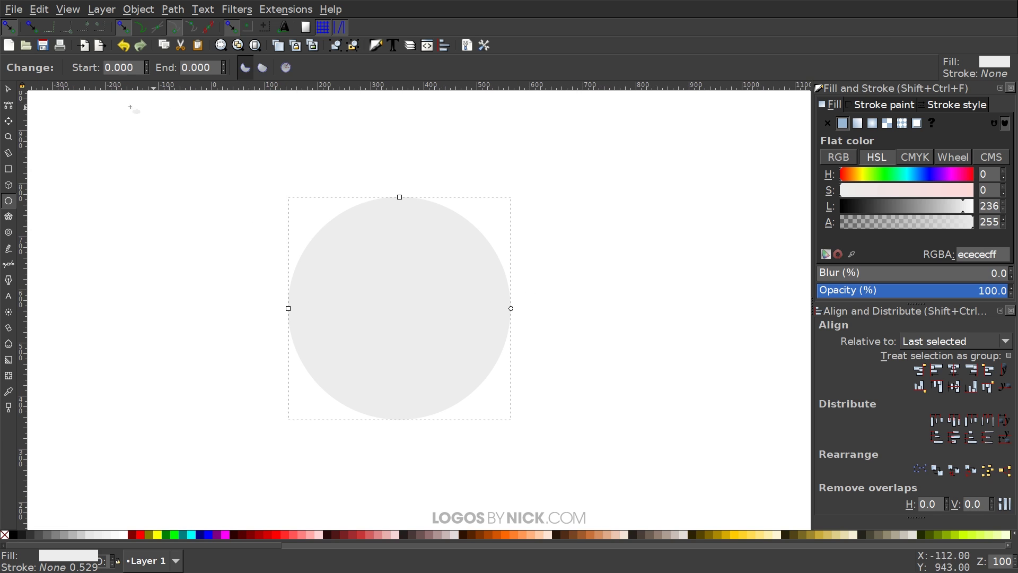
left_click(8, 88)
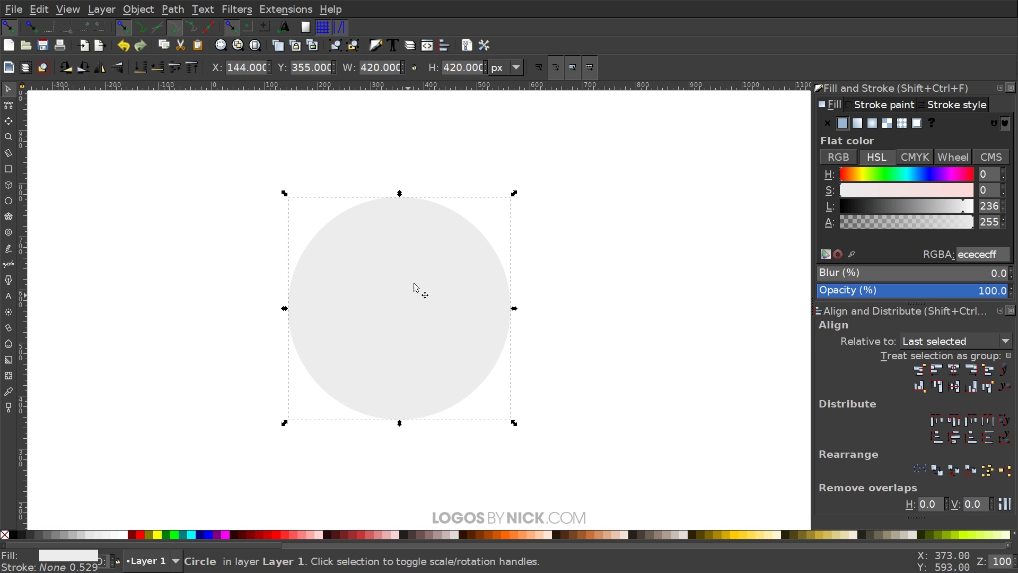
right_click(416, 243)
left_click(480, 340)
left_click(5, 534)
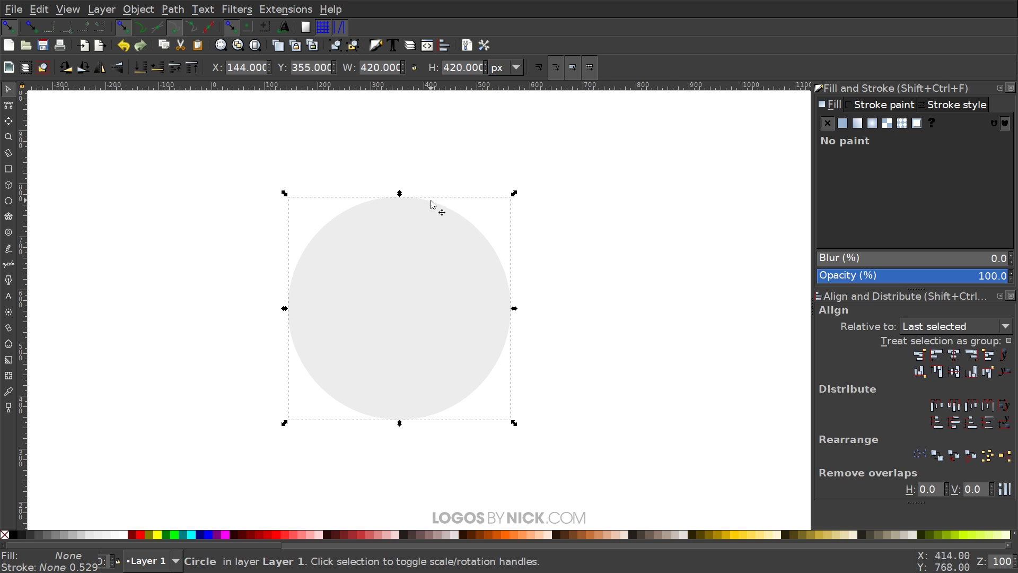
Give the unfilled copy a black 50 px stroke at about 53% opacity, shrunk to 390 × 390 px.
left_click(13, 535, "shift")
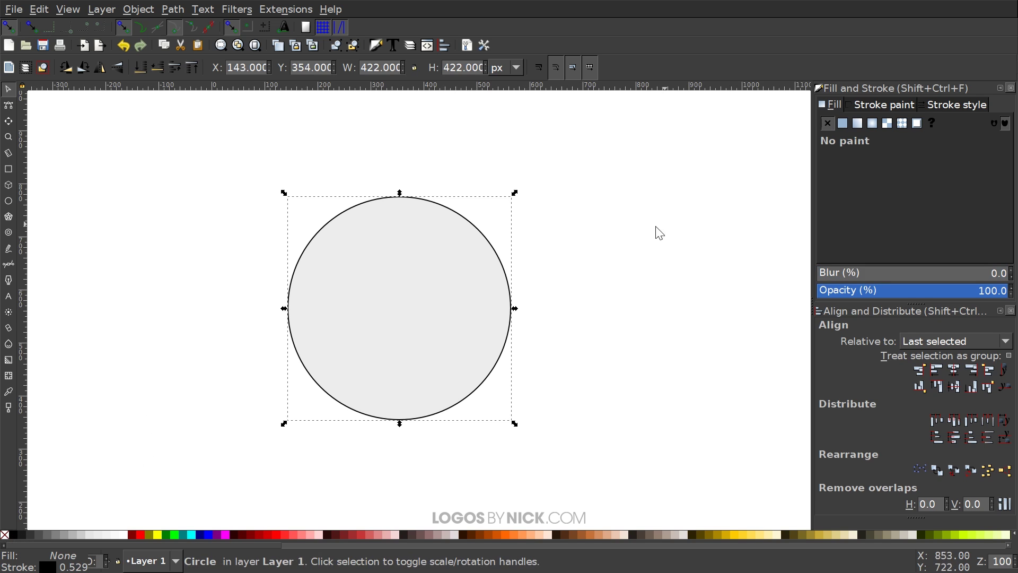
scroll(605, 227, "left", 1)
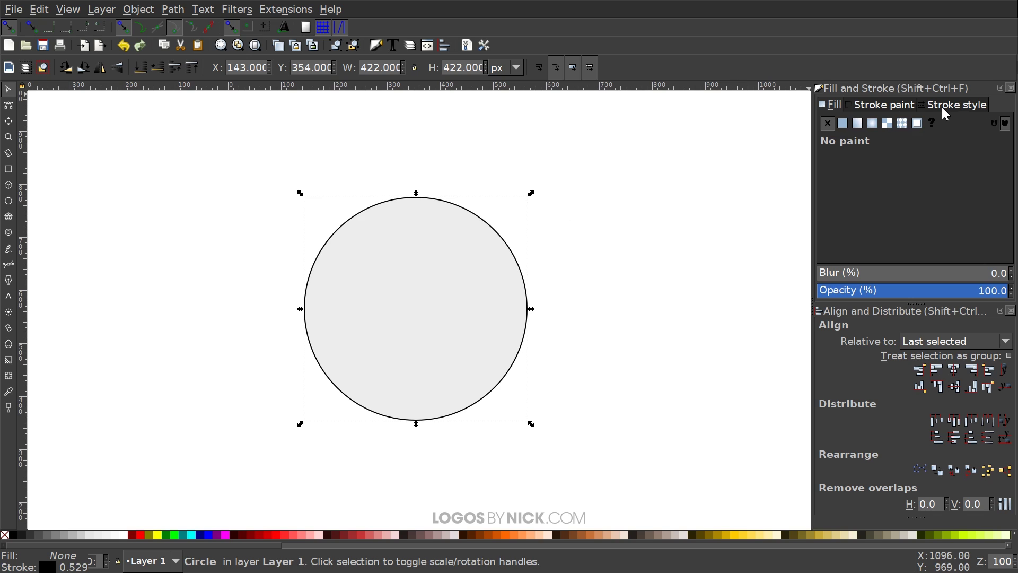
left_click(941, 107)
left_click(969, 126)
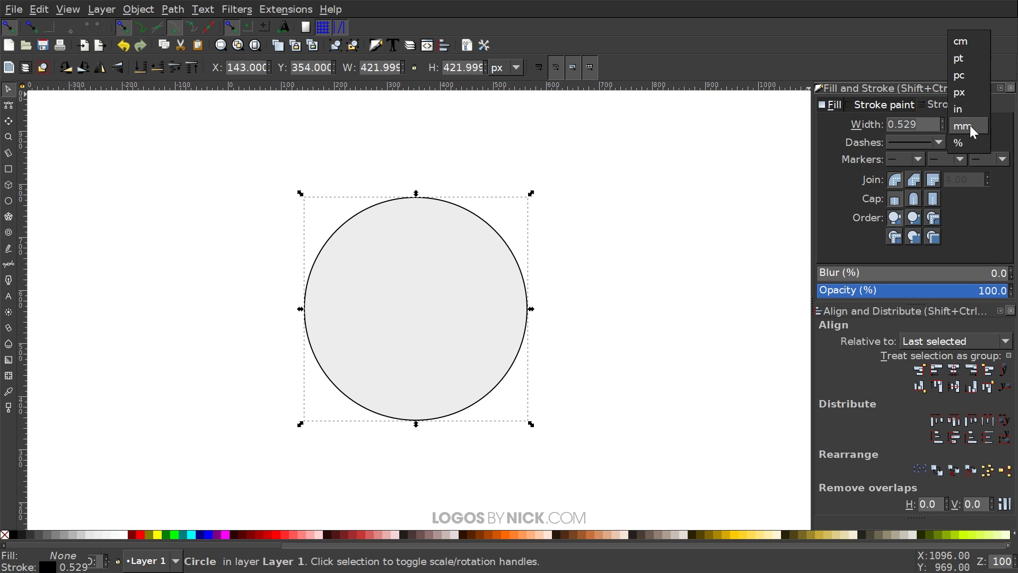
left_click(962, 92)
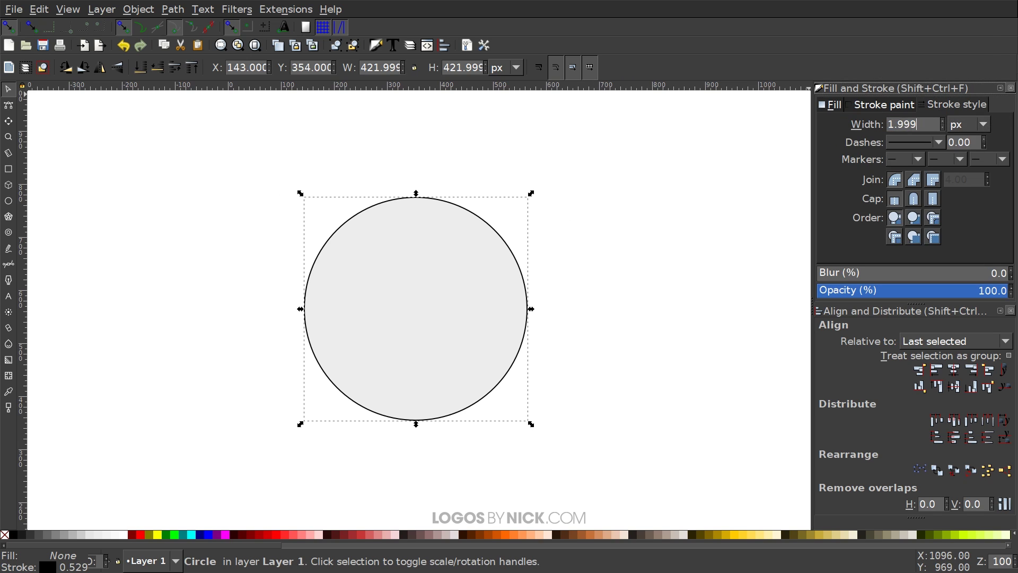
type("50")
key("Return")
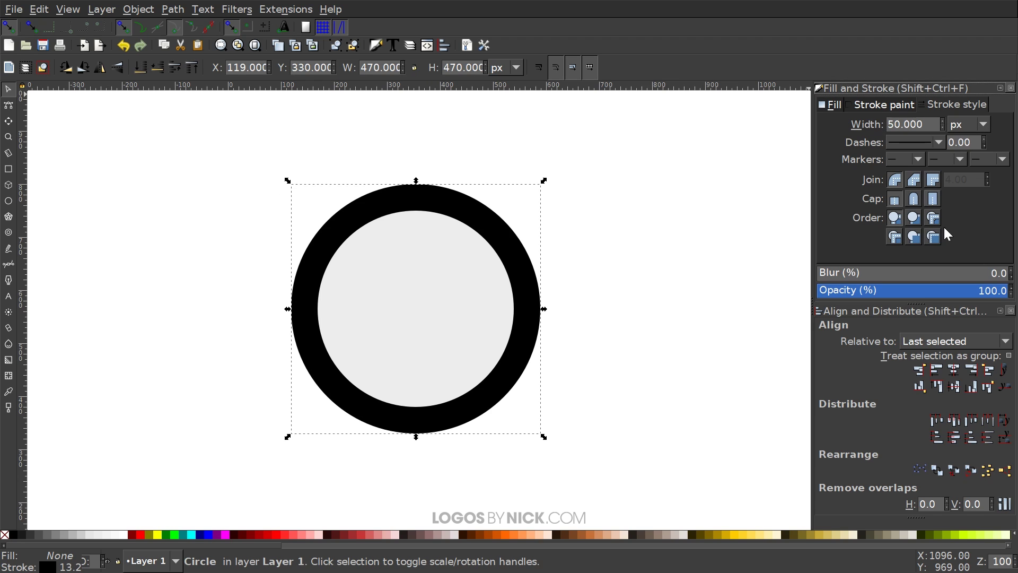
left_click_drag(905, 292, 920, 296)
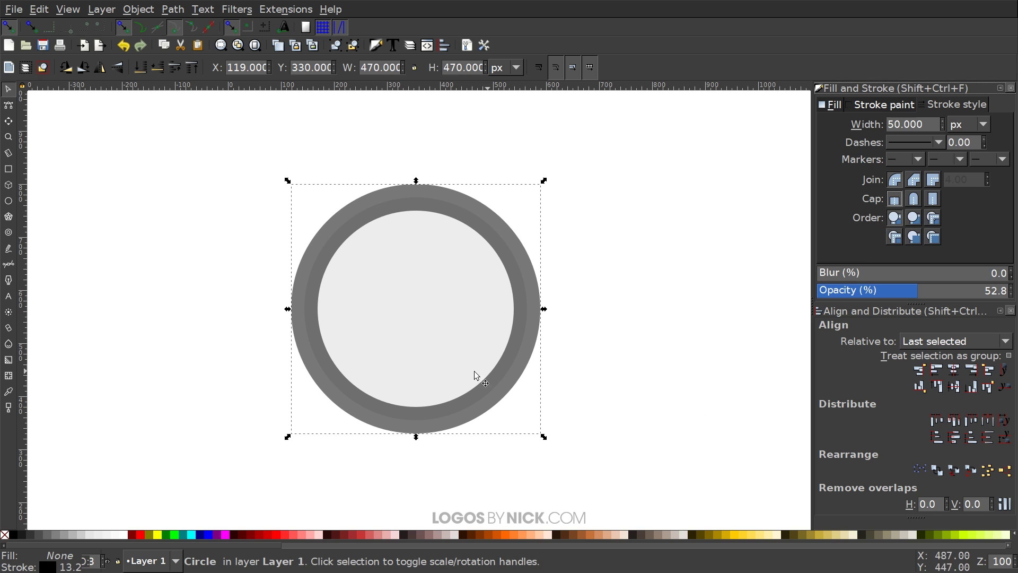
left_click_drag(545, 309, 527, 335)
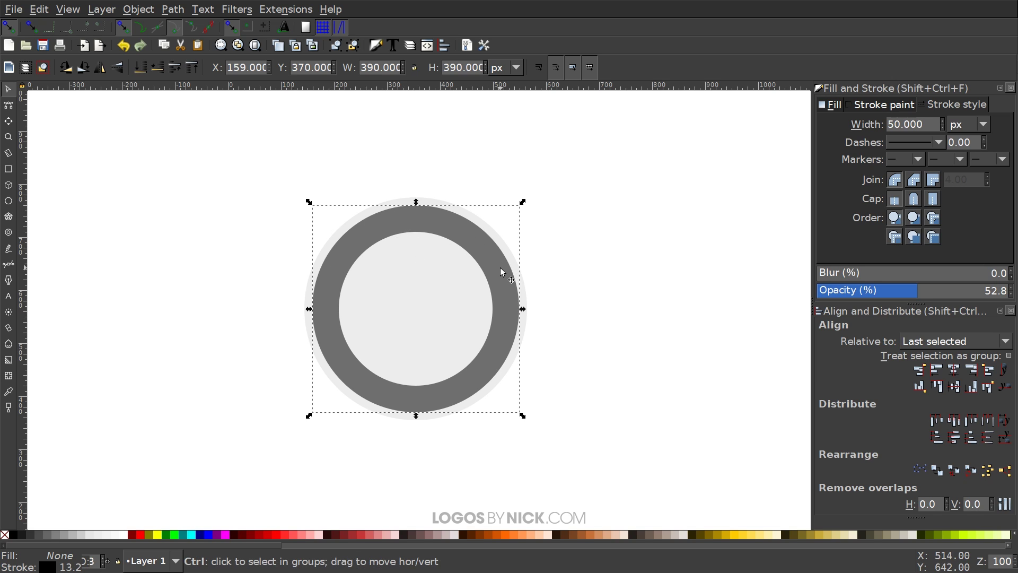
Duplicate the translucent ring with Ctrl+D, set its stroke to 30 px, and shrink it.
key("ctrl+d")
double_click(905, 124)
type("30")
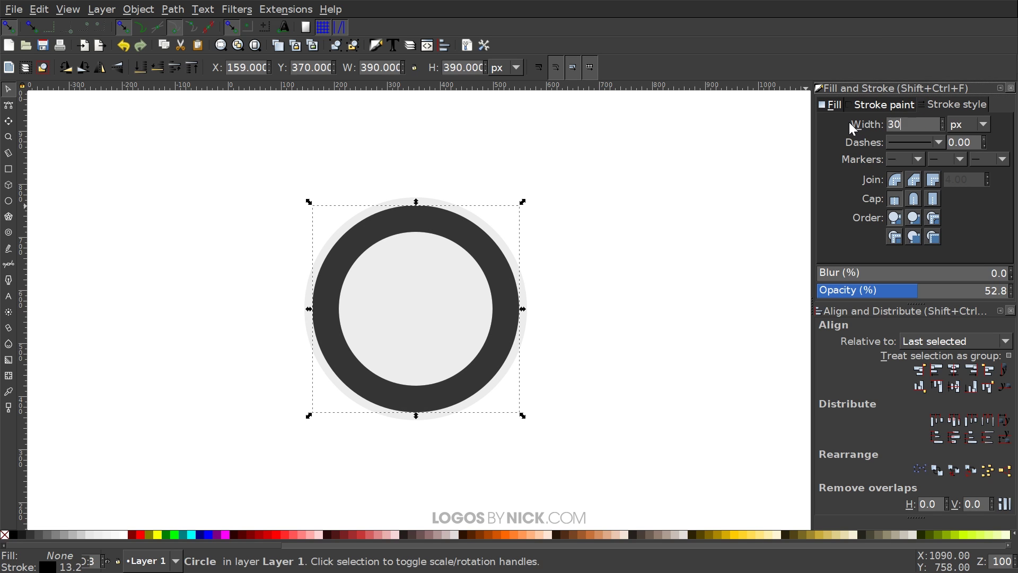
key("Return")
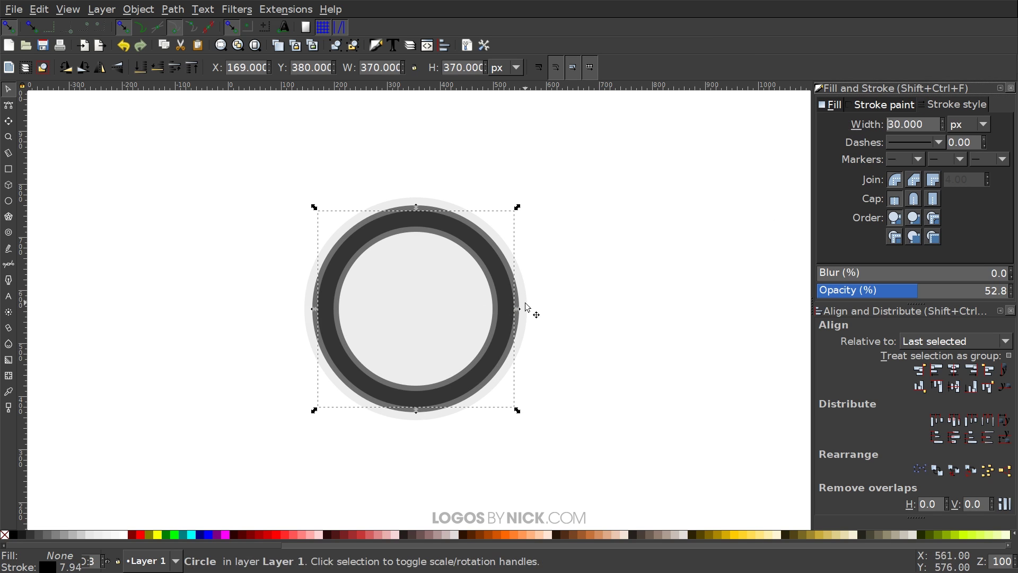
left_click_drag(519, 310, 495, 312)
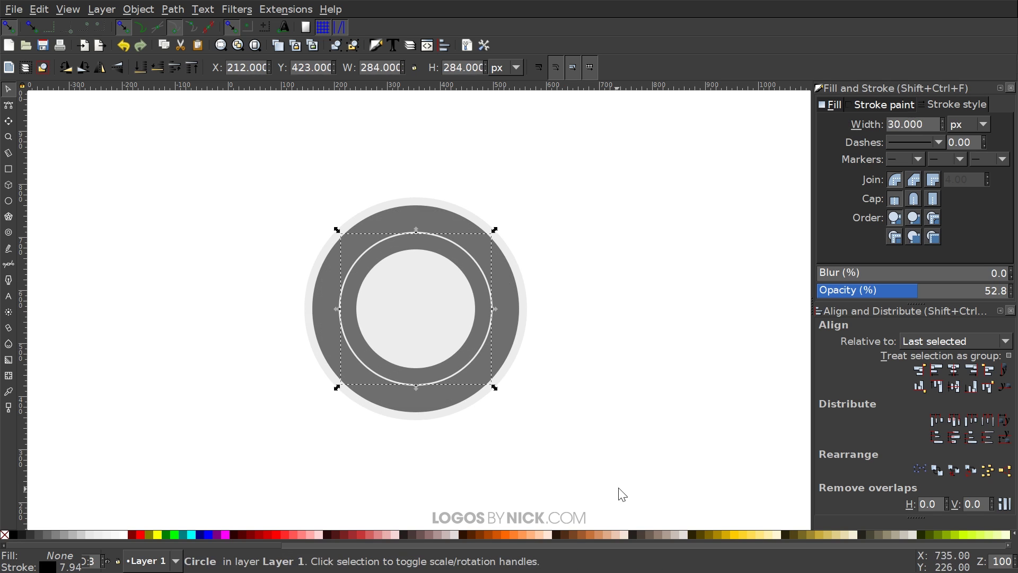
Scale all three circles up together, then resize the inner ring to about 491 px.
left_click_drag(623, 455, 136, 118)
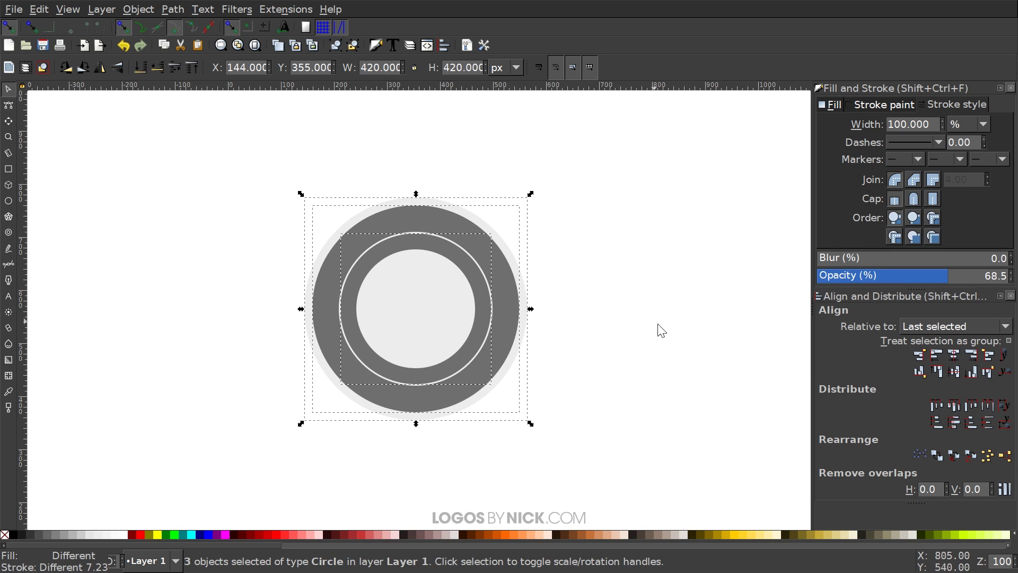
left_click_drag(531, 312, 602, 323)
key("Escape")
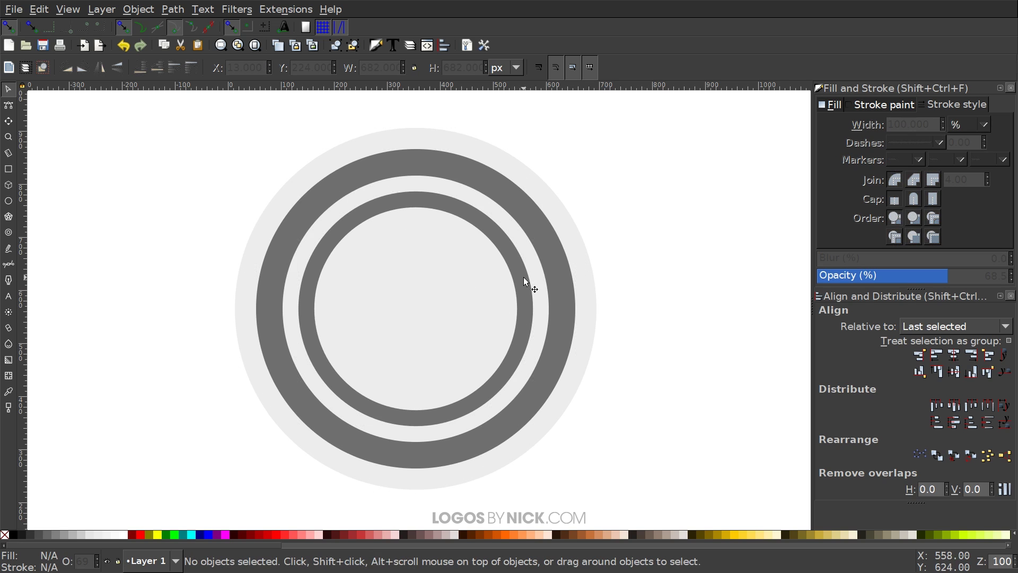
left_click(524, 277)
left_click_drag(539, 309, 546, 308)
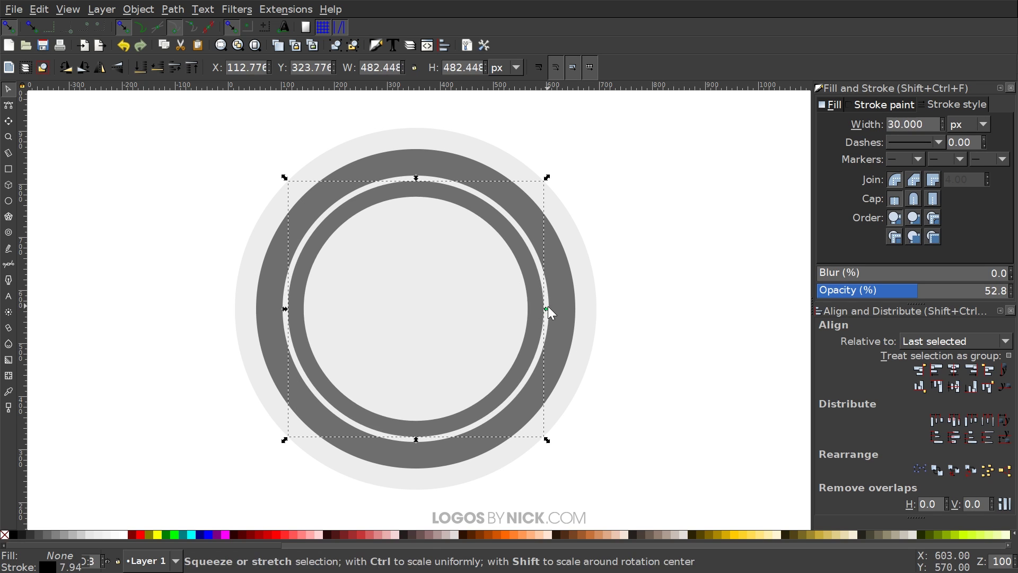
left_click_drag(548, 307, 548, 307)
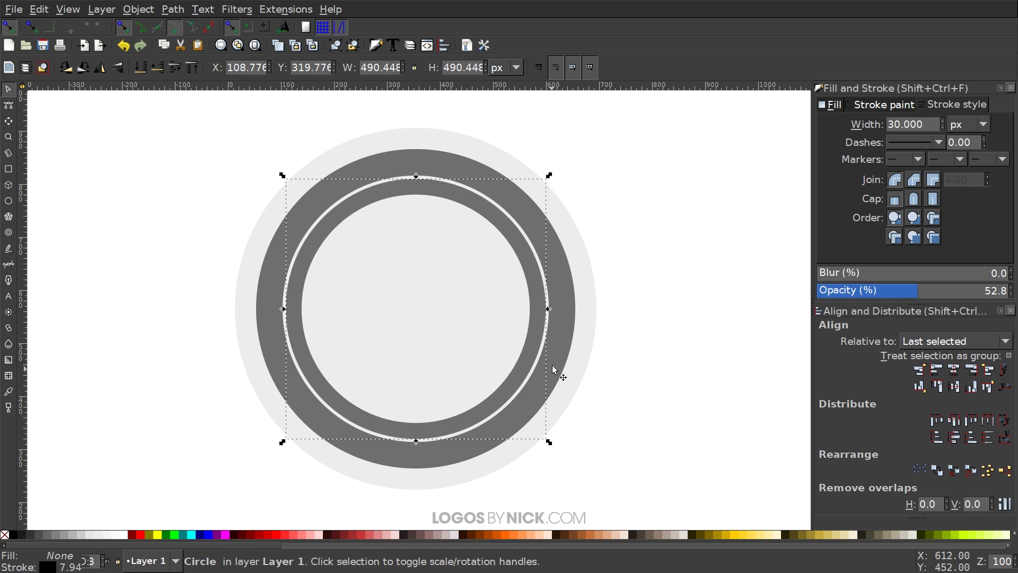
Add a 20 px-stroke copy of the inner ring, sized about 420 px inside it.
right_click(414, 187)
left_click(438, 283)
double_click(905, 125)
type("20")
key("Return")
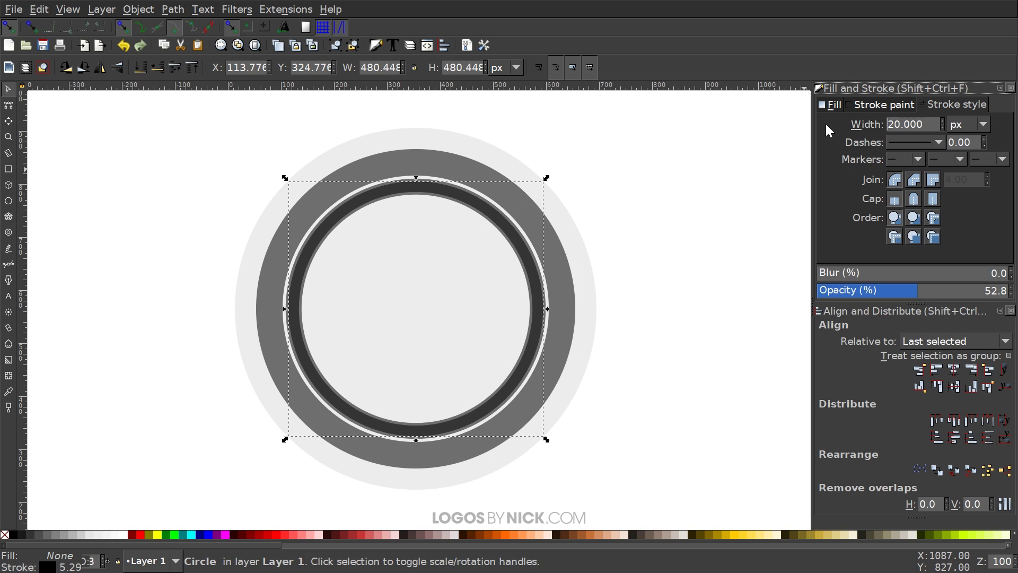
left_click_drag(547, 308, 532, 308)
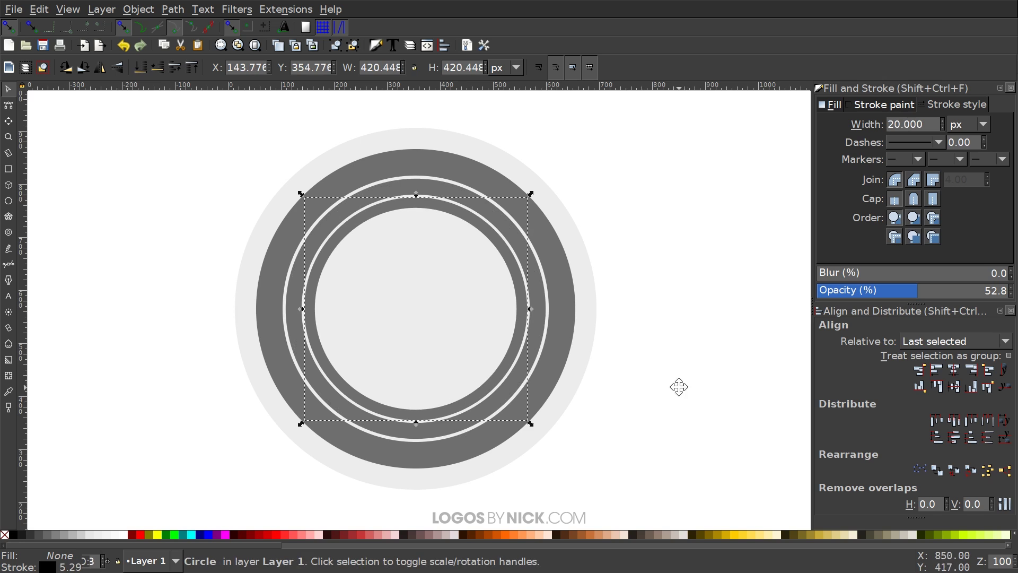
left_click_drag(679, 389, 668, 366)
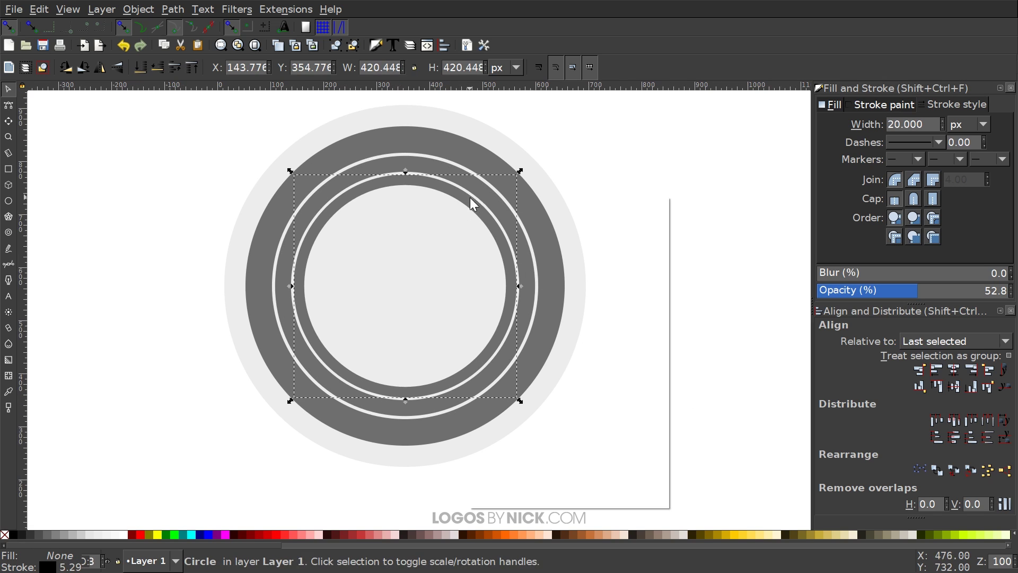
Add a 10 px-stroke copy of the ring, shrunk inside the previous one.
right_click(469, 195)
left_click(511, 293)
left_click(925, 125)
type("10")
key("Return")
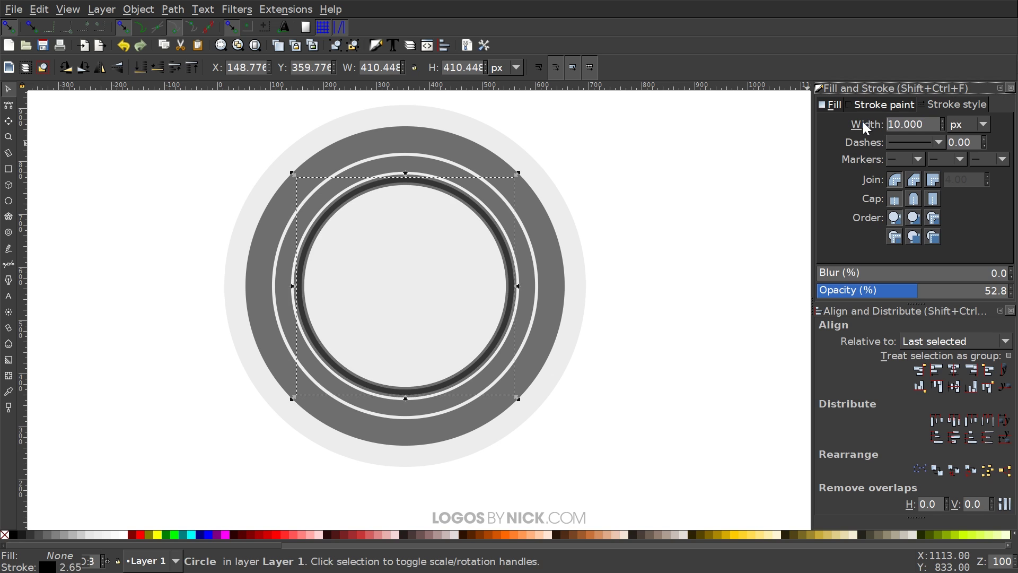
left_click_drag(519, 285, 507, 285)
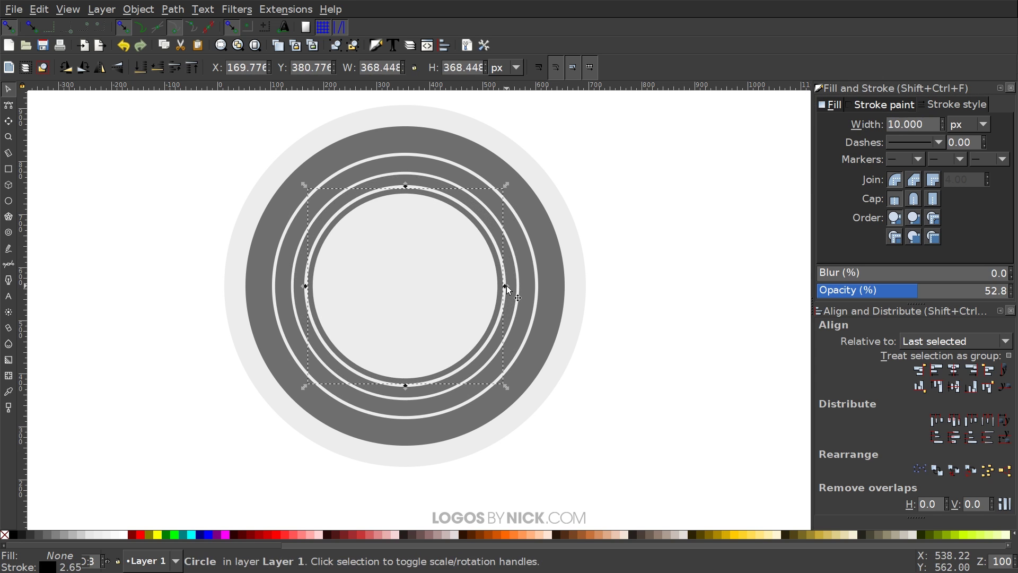
Add a 5 px-stroke copy of the thinner ring nested inside the others.
right_click(460, 210)
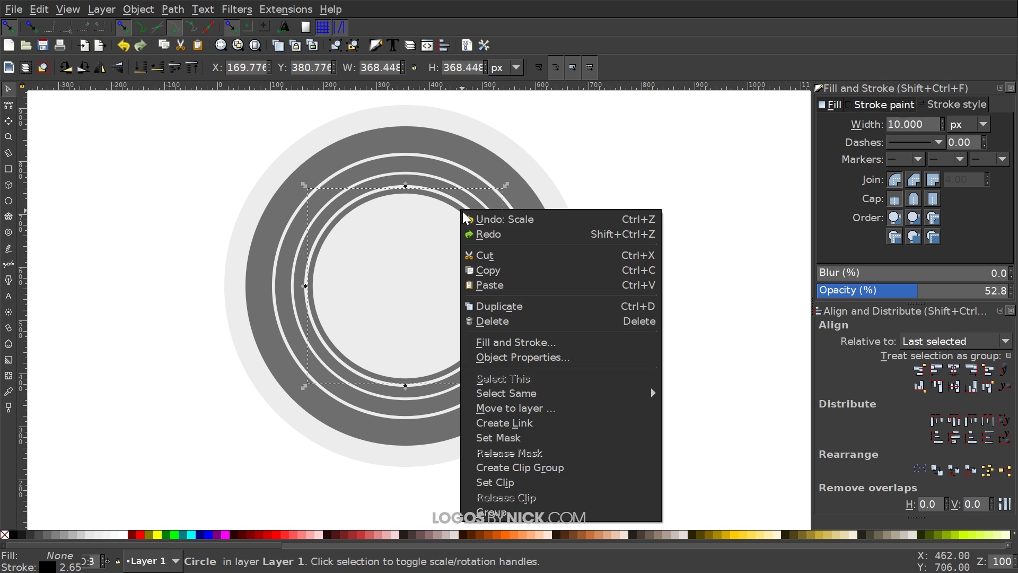
left_click(501, 309)
left_click_drag(934, 124, 840, 120)
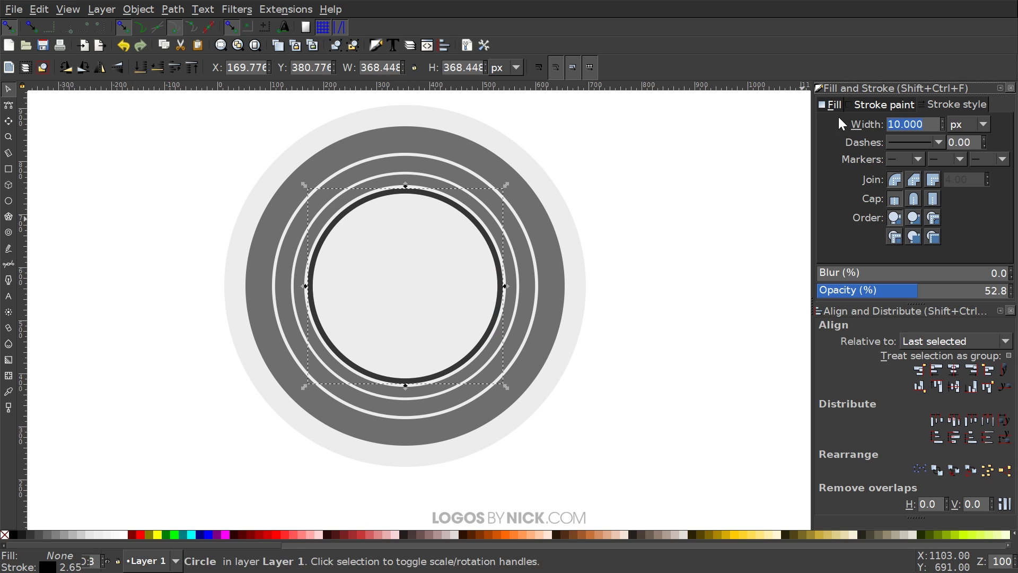
type("5")
key("Return")
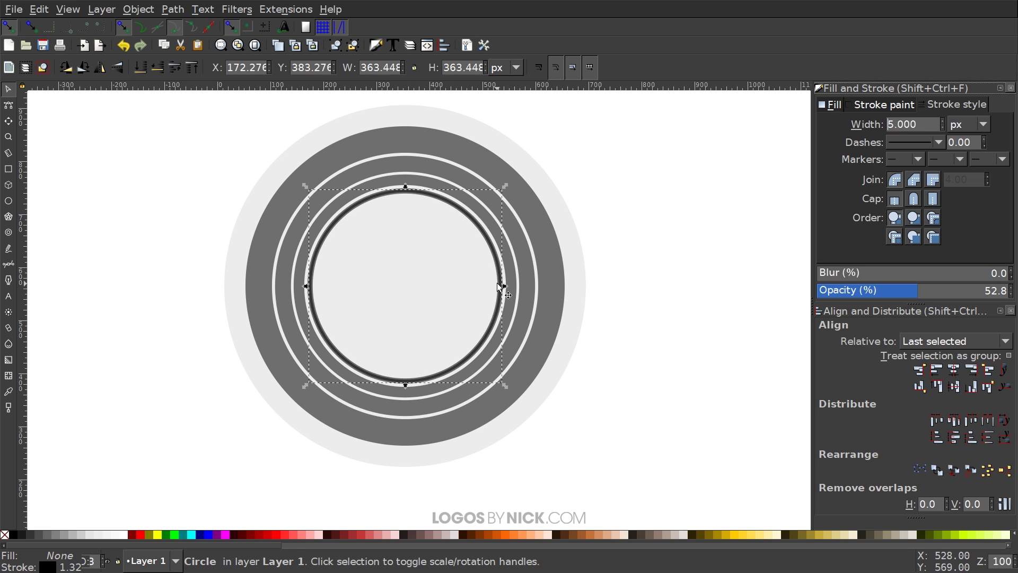
left_click_drag(505, 287, 499, 291)
left_click_drag(616, 320, 541, 360)
Enlarge the pale background disc so it fills more of the page.
left_click(545, 292)
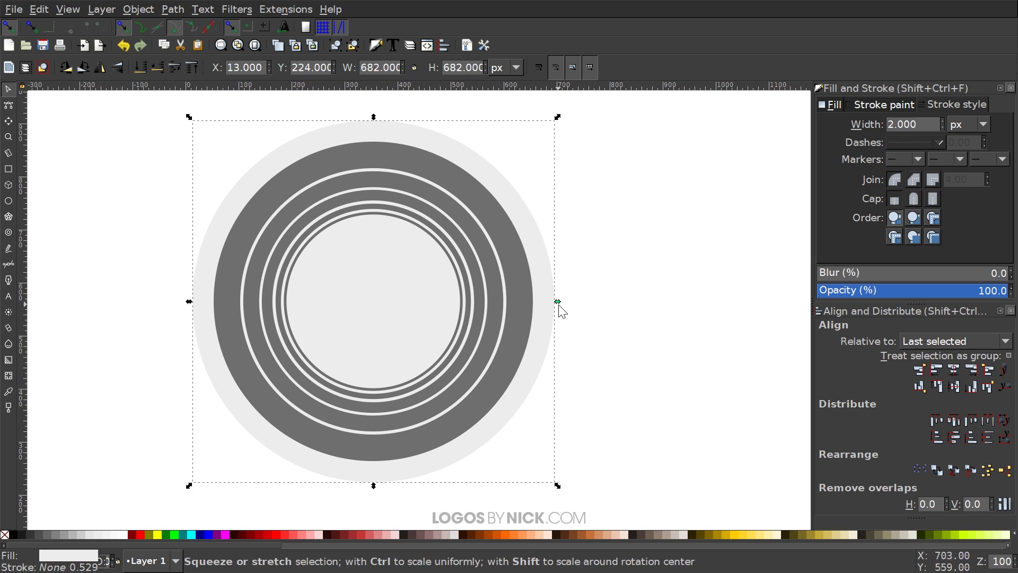
left_click_drag(559, 307, 621, 306)
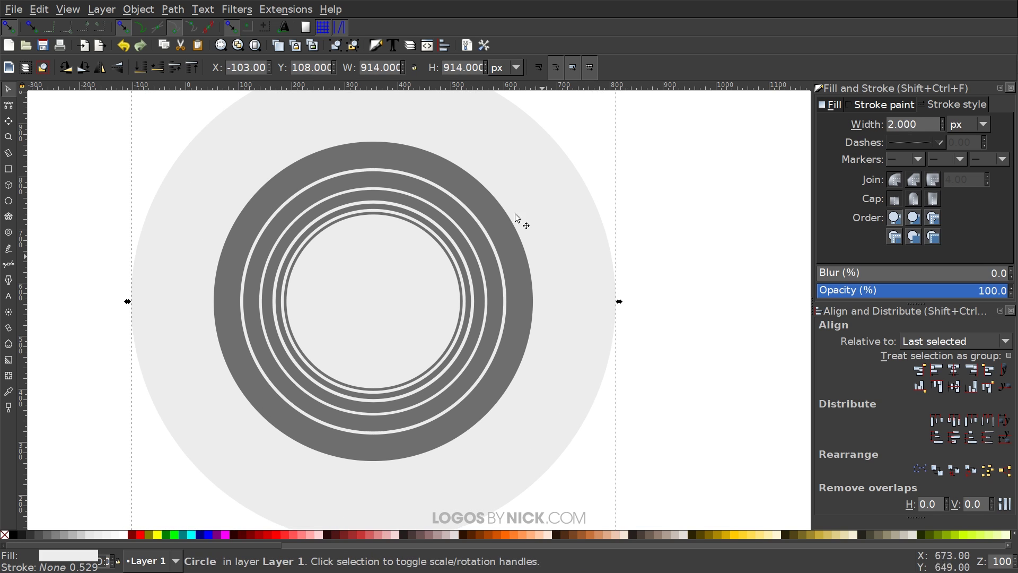
left_click_drag(393, 359, 358, 336)
scroll(358, 336, "up", 2)
scroll(358, 336, "left", 3)
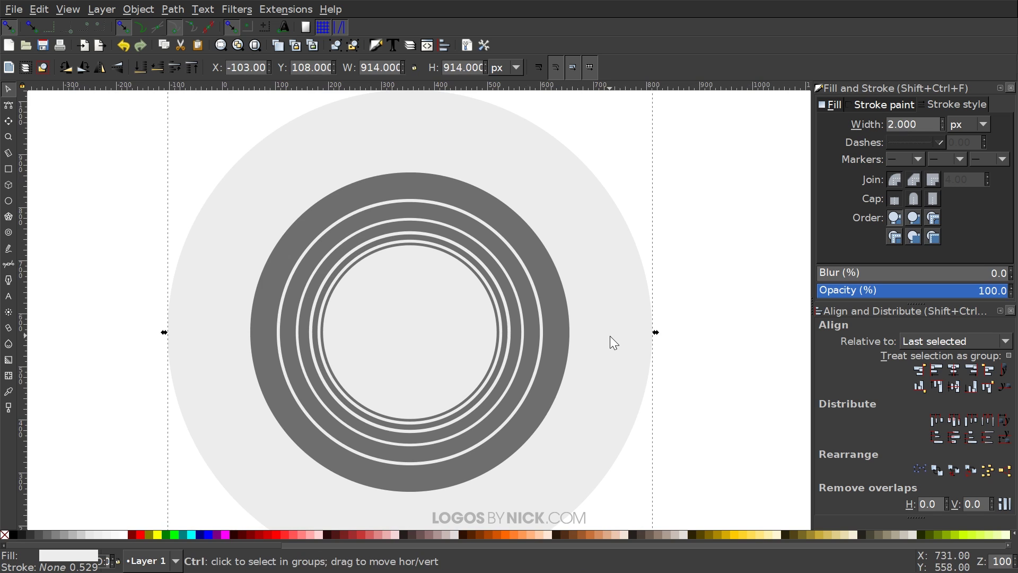
scroll(610, 335, "down", 1)
left_click_drag(606, 348, 559, 306)
Scale the thick ring and the next two rings outward toward the disc's edge.
left_click(342, 252)
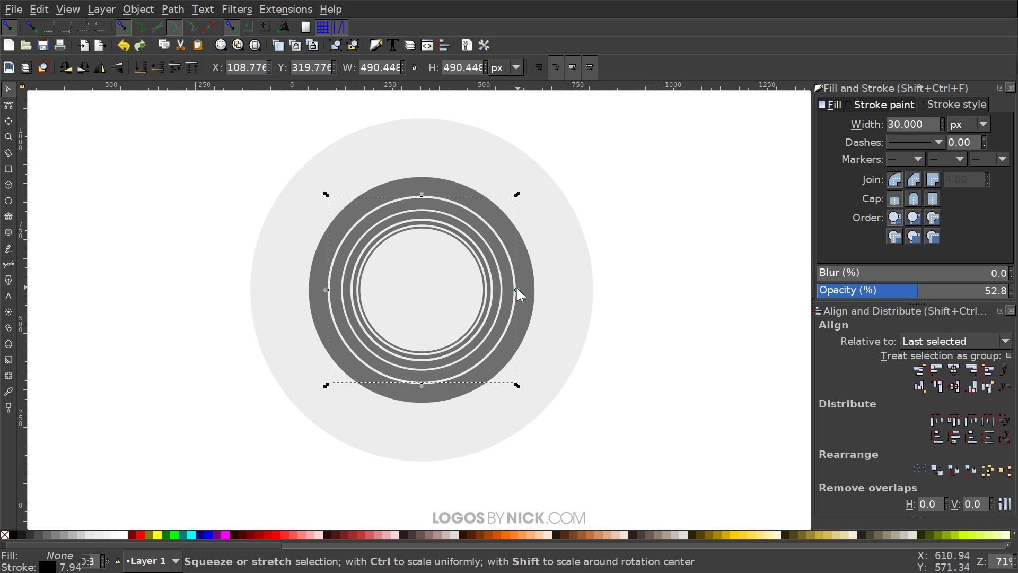
left_click_drag(516, 289, 575, 308)
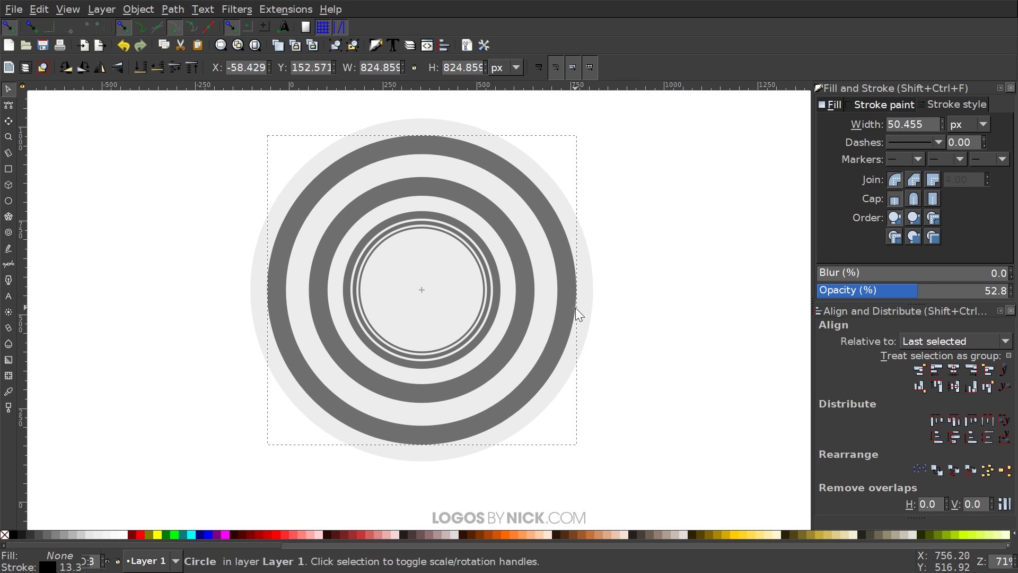
left_click(499, 281)
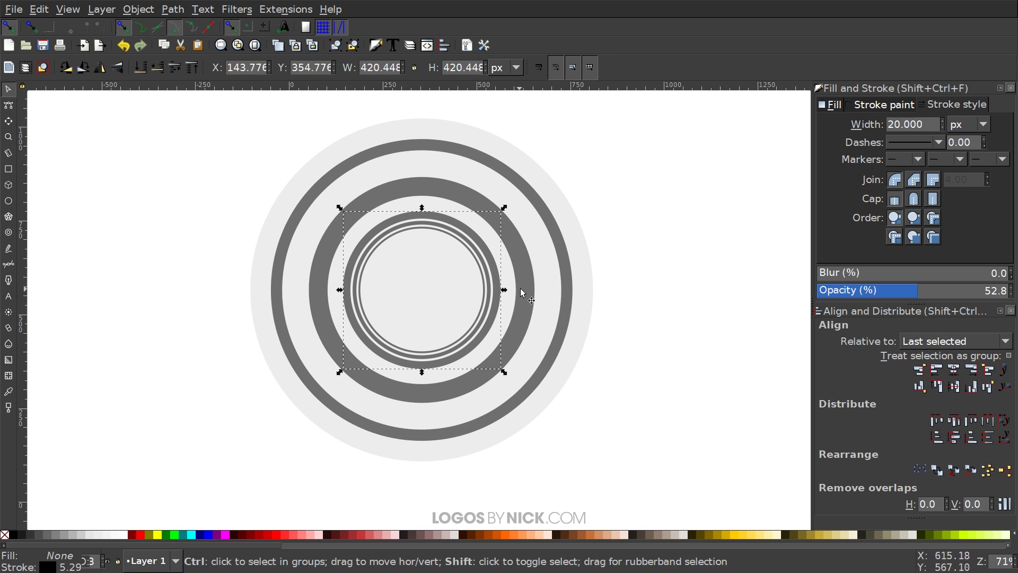
left_click_drag(507, 290, 561, 291)
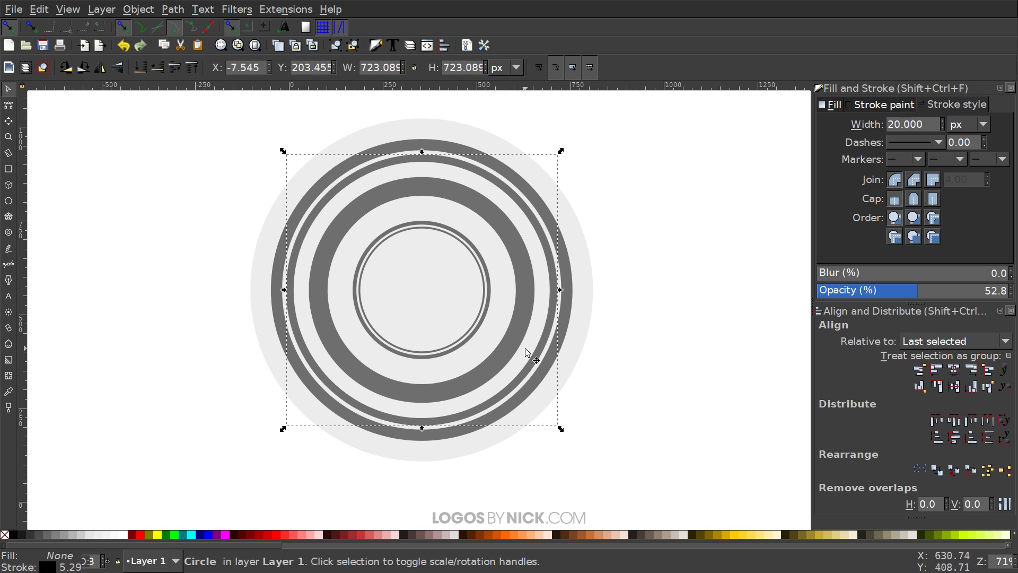
left_click(484, 288)
left_click(490, 285)
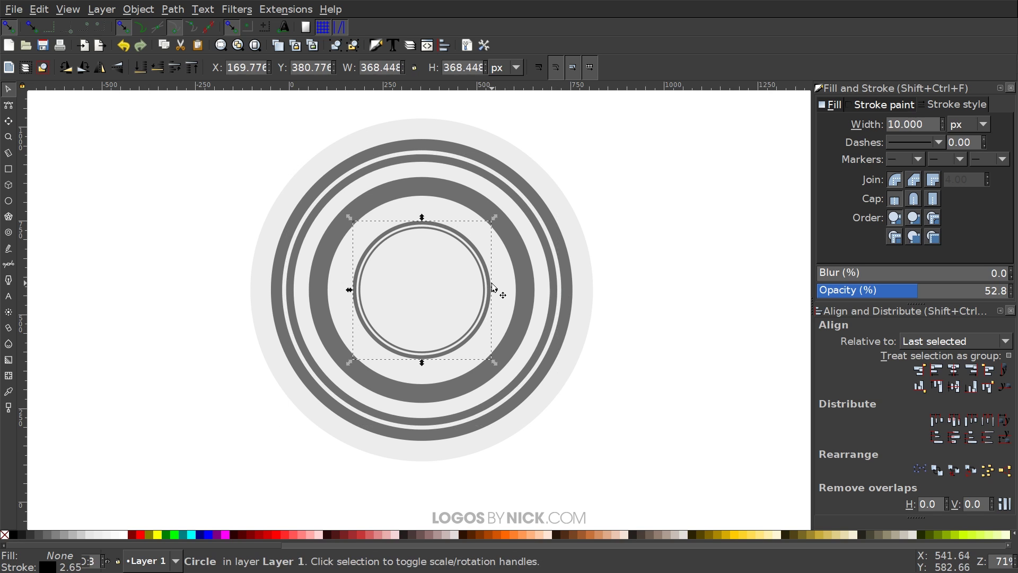
left_click_drag(495, 289, 548, 307)
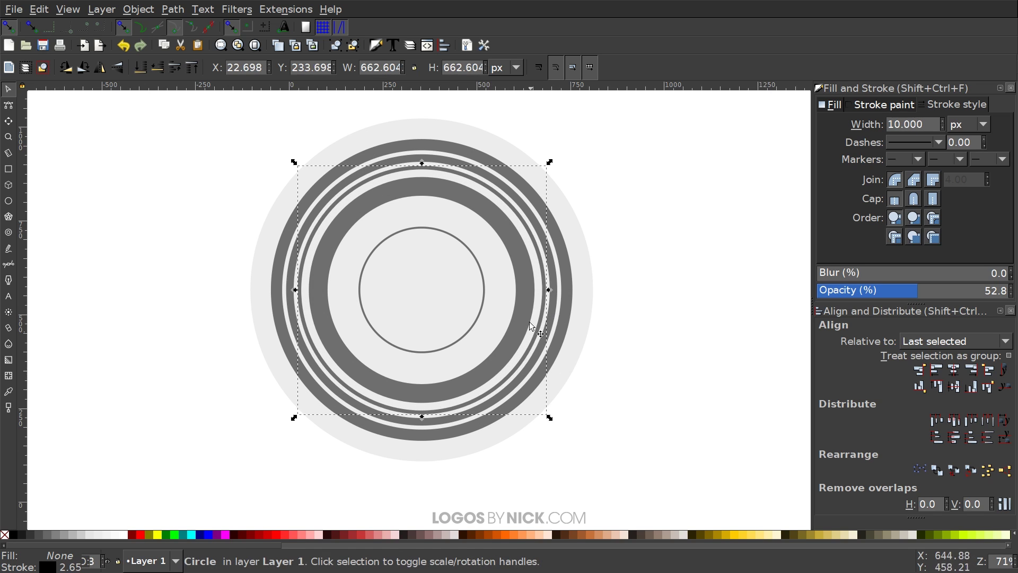
left_click_drag(550, 290, 542, 291)
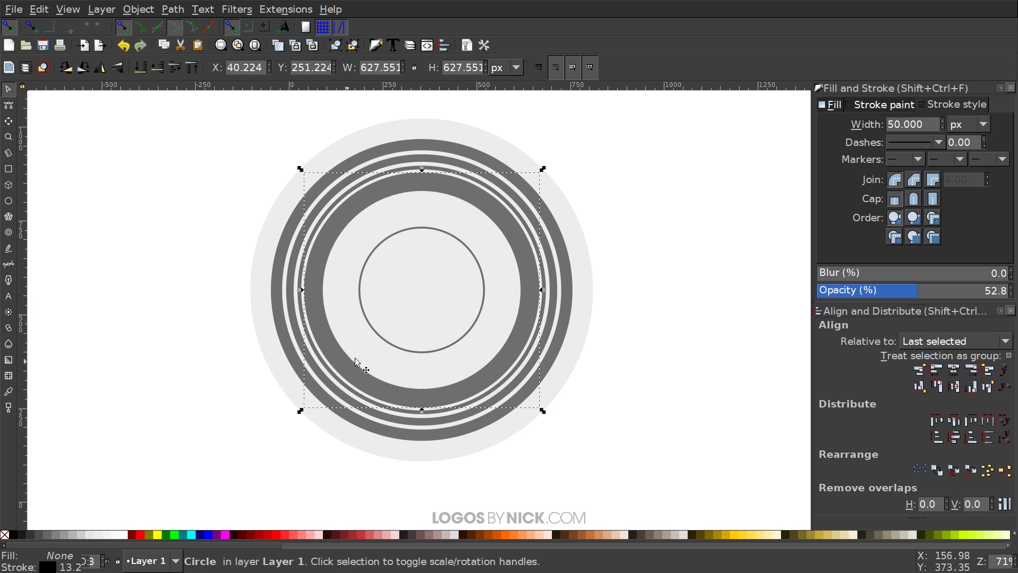
left_click_drag(302, 290, 268, 288)
scroll(288, 307, "up", 1)
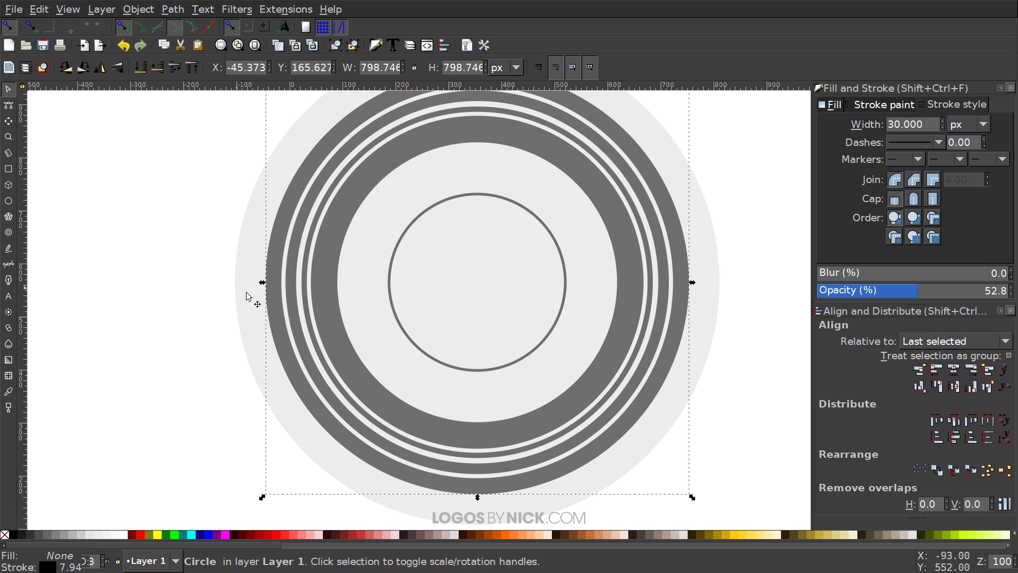
Fine-tune the thin 10 px ring and enlarge the innermost thin circle outward.
left_click(299, 281)
left_click_drag(300, 285, 298, 282)
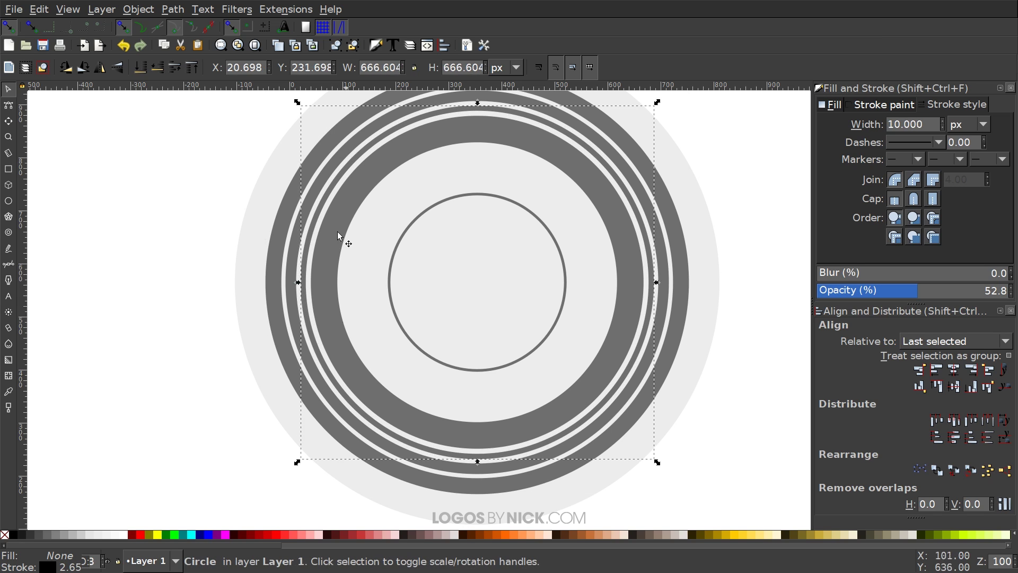
left_click(392, 265)
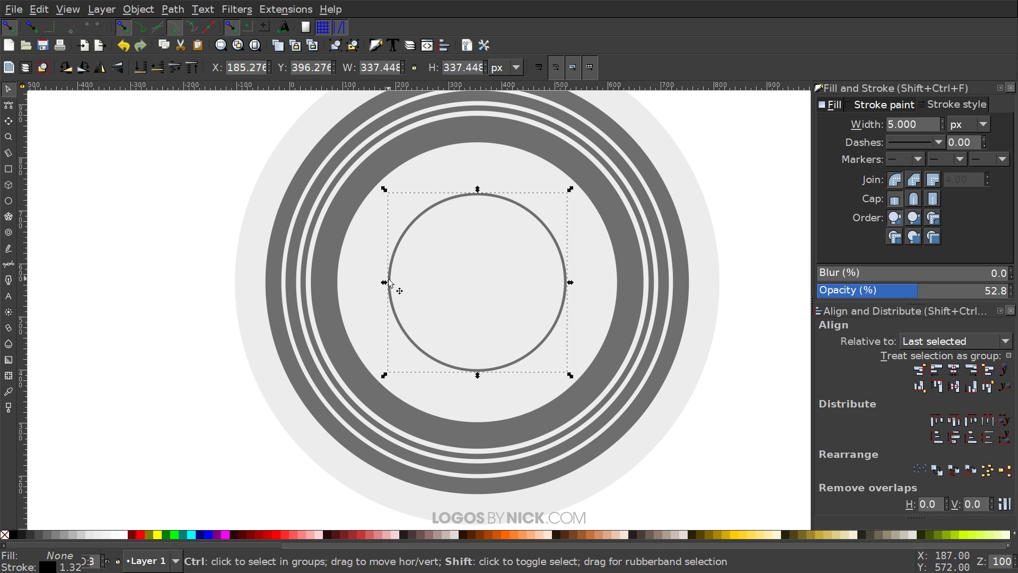
left_click_drag(385, 282, 338, 284)
left_click_drag(600, 353, 515, 380)
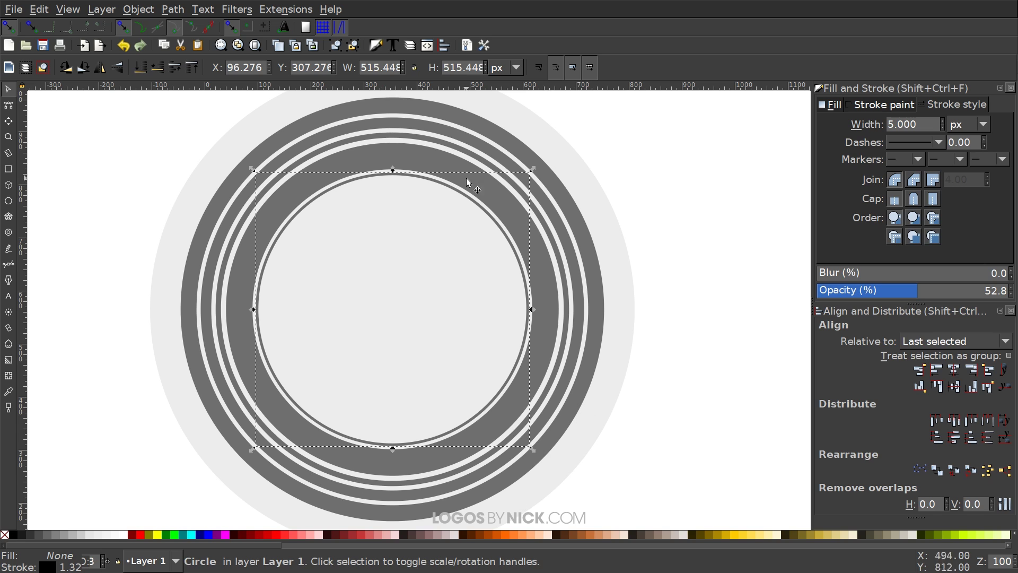
scroll(460, 112, "left", 2)
scroll(460, 112, "up", 1)
scroll(567, 338, "down", 2)
scroll(567, 337, "right", 1)
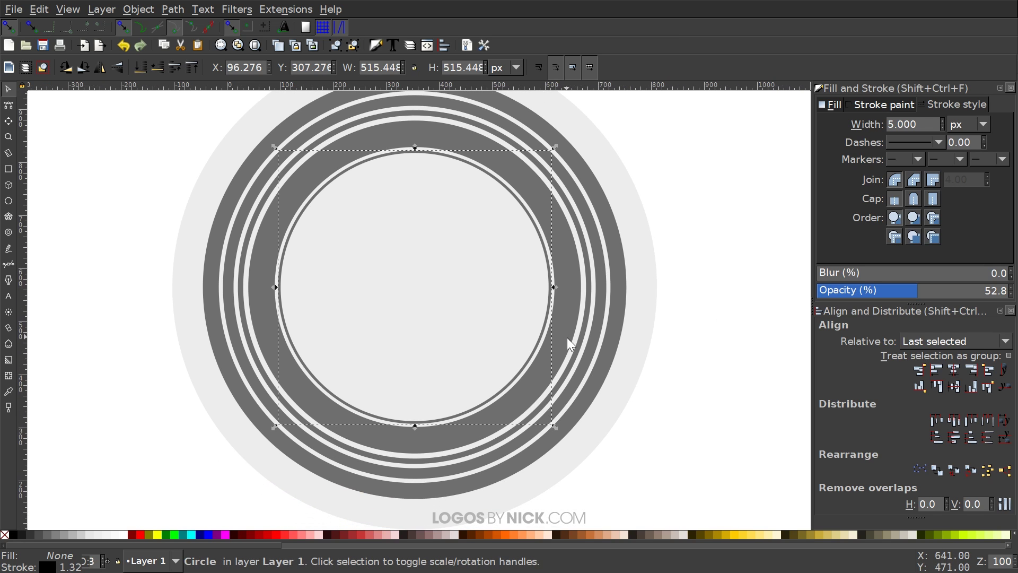
left_click(622, 260)
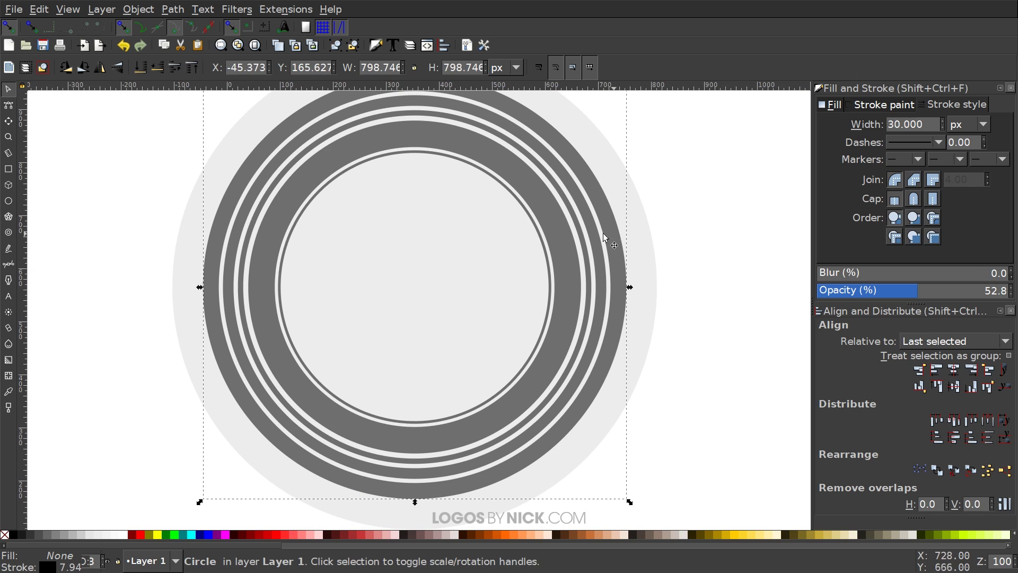
scroll(635, 323, "up", 1)
scroll(635, 339, "down", 1)
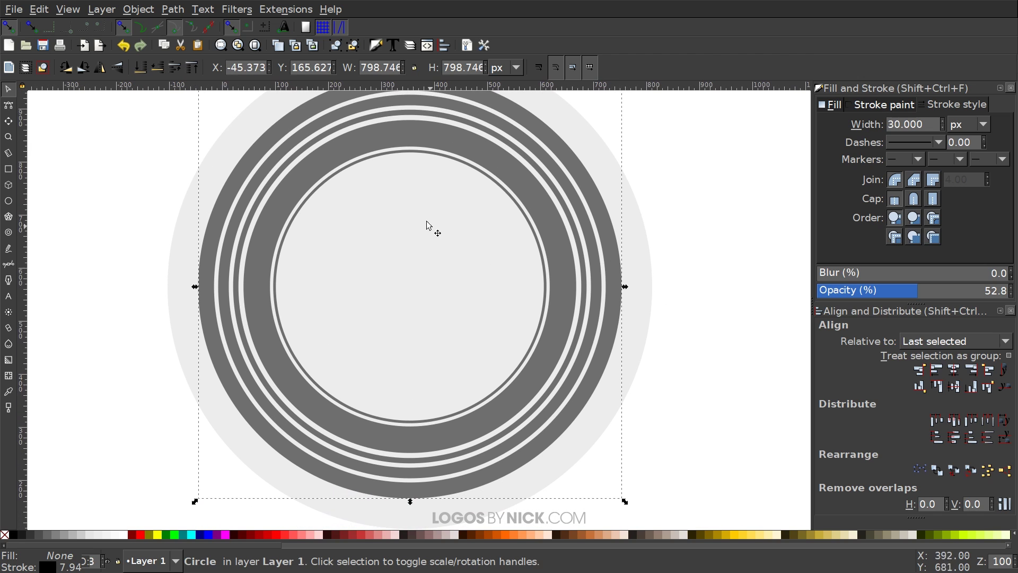
left_click(12, 204)
Open the outer ring and the 20 px ring into partial arcs.
left_click_drag(592, 264, 567, 287)
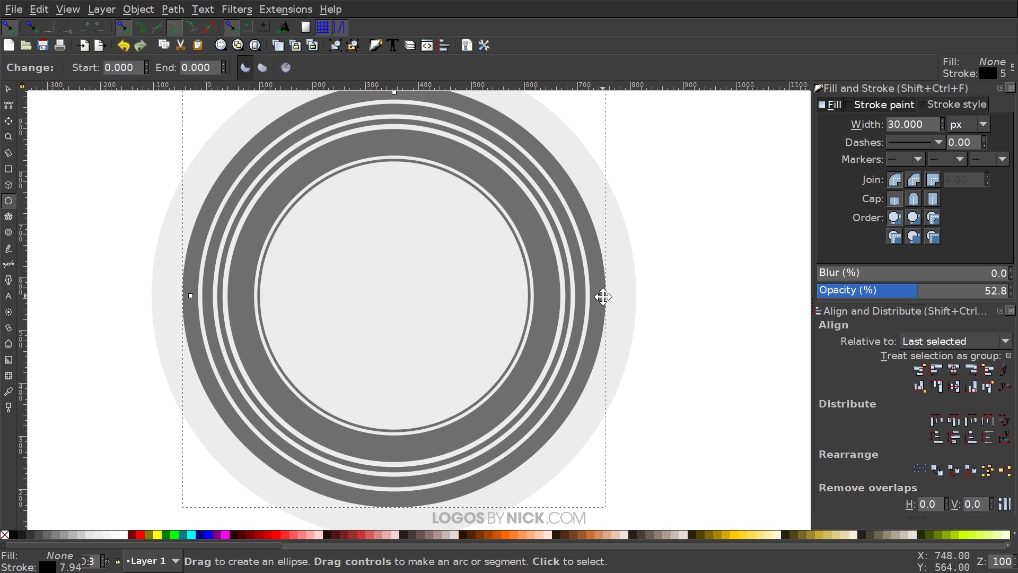
left_click_drag(599, 296, 314, 357)
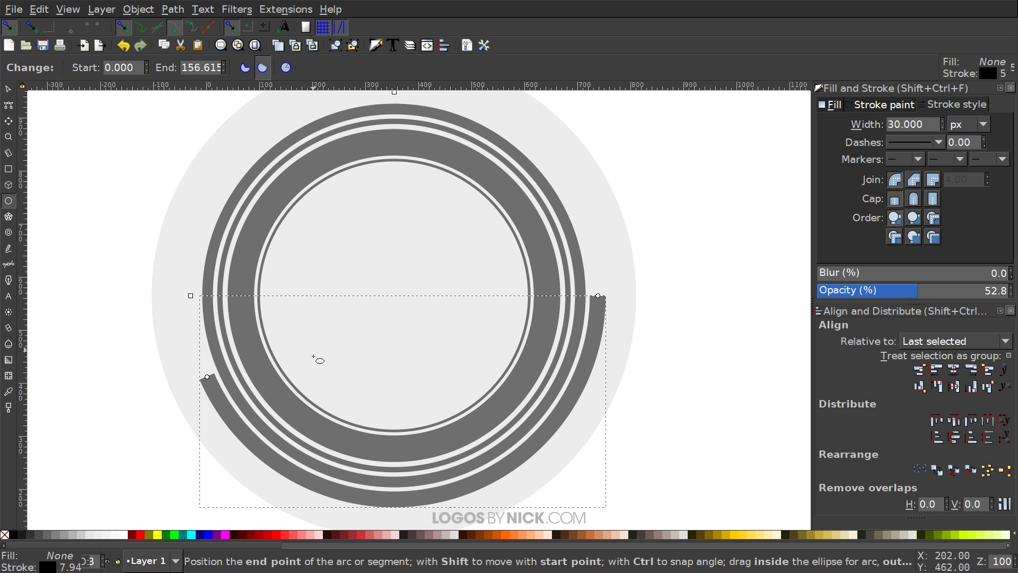
left_click(577, 254)
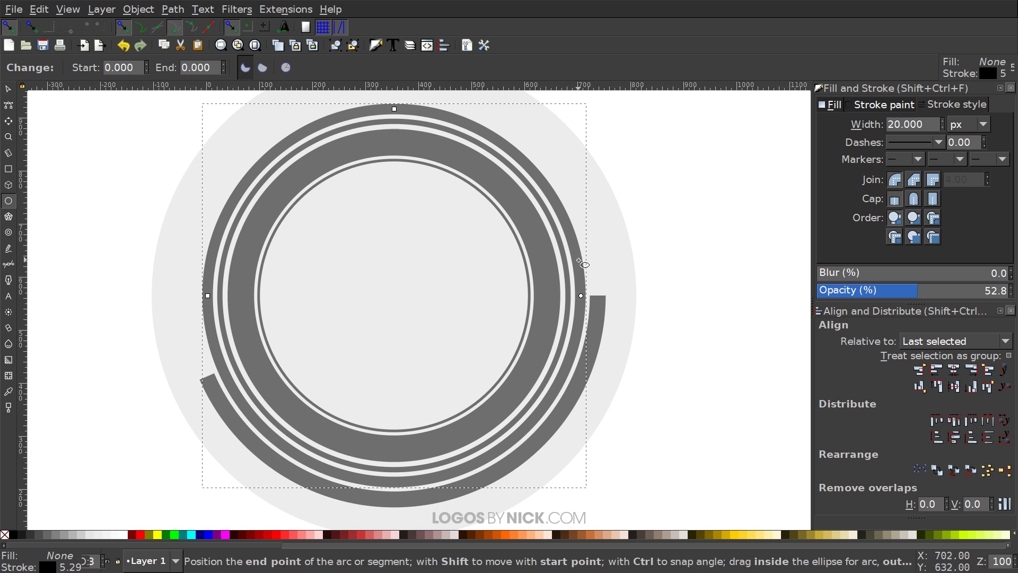
left_click_drag(582, 297, 347, 349)
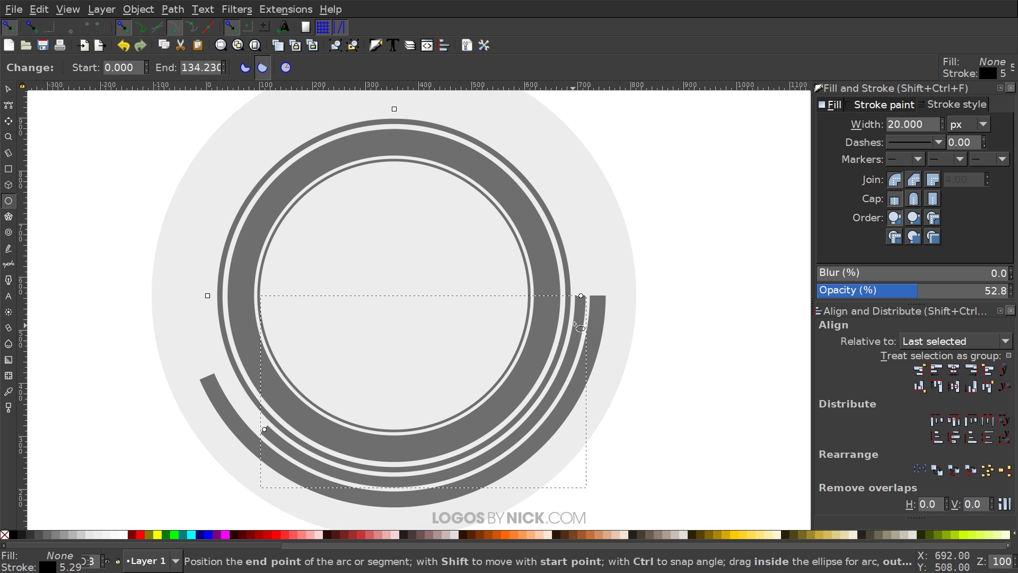
left_click_drag(582, 296, 561, 309)
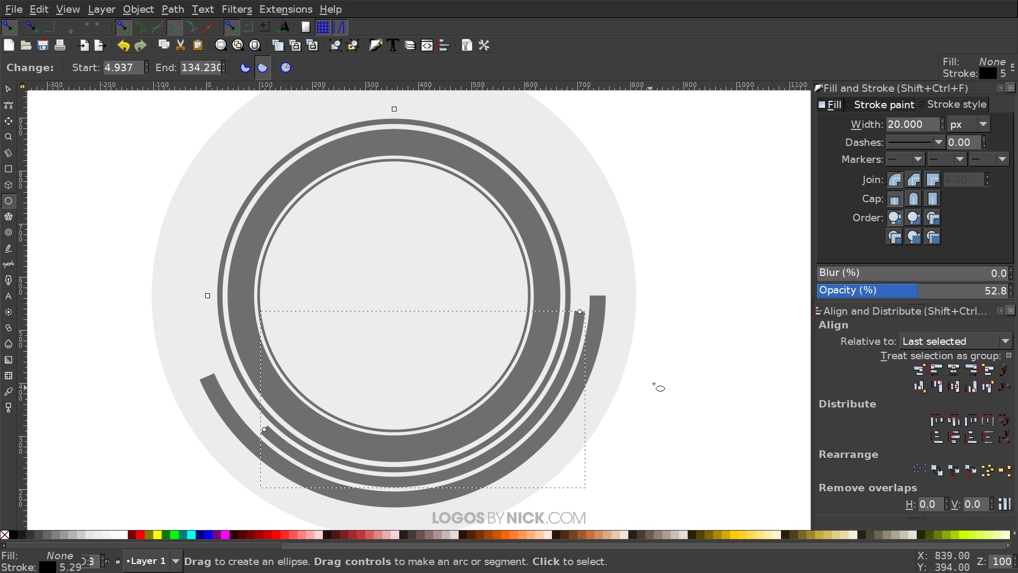
Cut the thin outer ring and the thick 50 px ring into arcs.
left_click(560, 243)
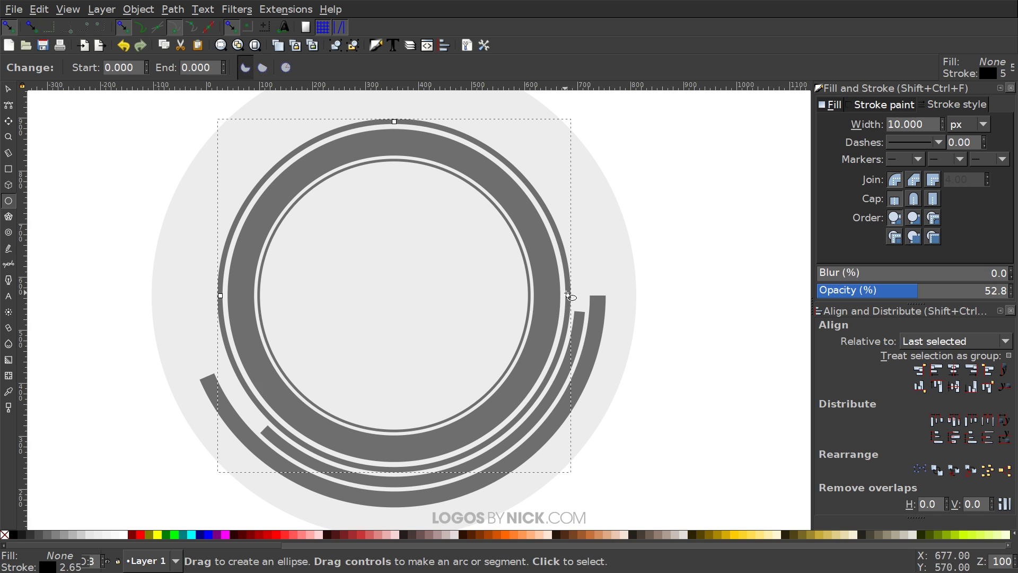
left_click_drag(538, 297, 277, 331)
left_click_drag(569, 295, 532, 425)
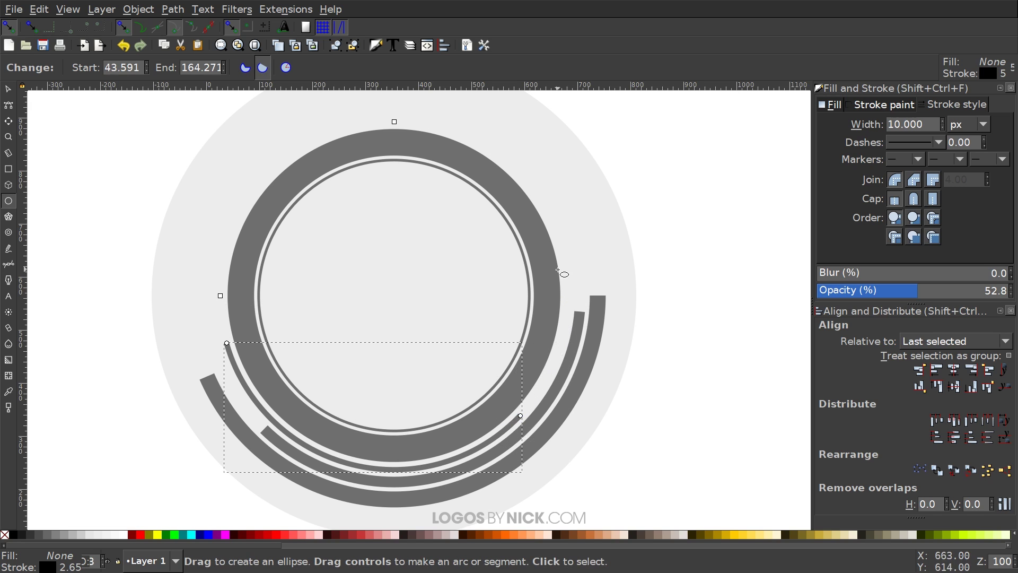
left_click(546, 285)
left_click_drag(547, 297, 340, 394)
left_click_drag(550, 303, 532, 357)
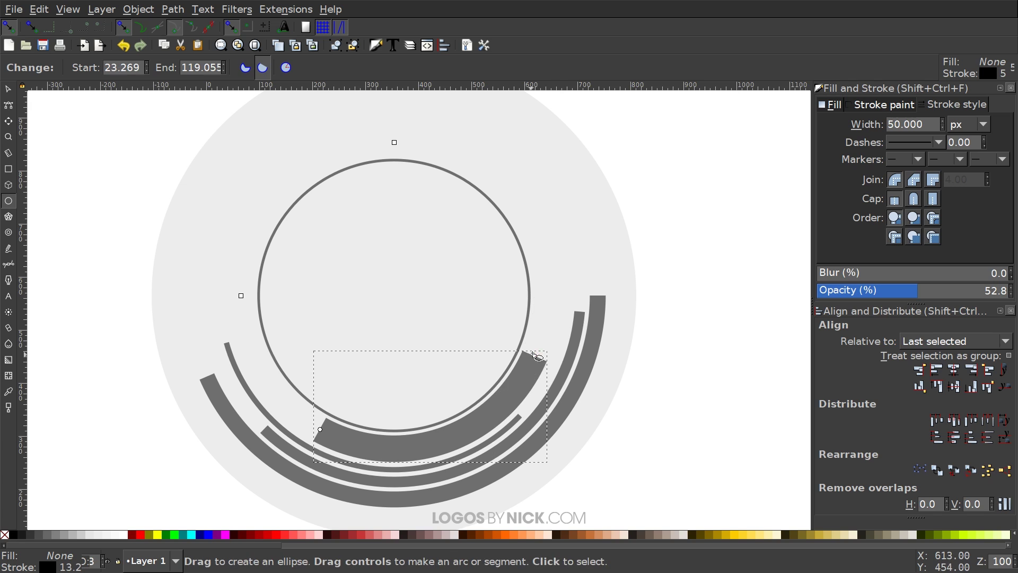
Open the thin inner circle into an arc and trim the 10 px arc's start to 48.75°.
left_click(528, 280)
left_click_drag(529, 295, 259, 306)
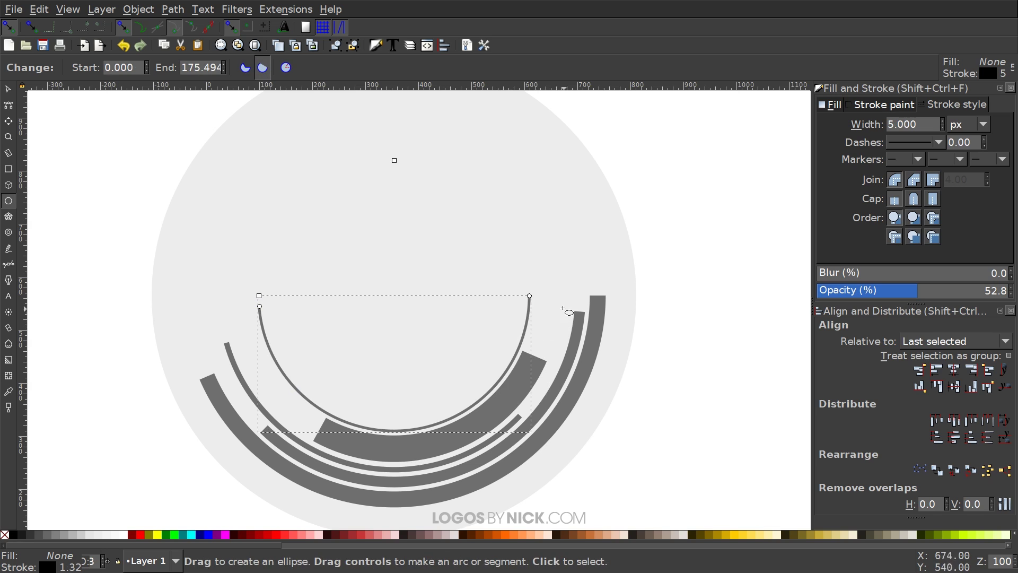
left_click_drag(530, 297, 495, 352)
left_click(504, 432)
mouse_move(521, 416)
left_mouse_down()
mouse_move(496, 426)
mouse_move(503, 420)
left_mouse_up()
left_click_drag(589, 409, 627, 400)
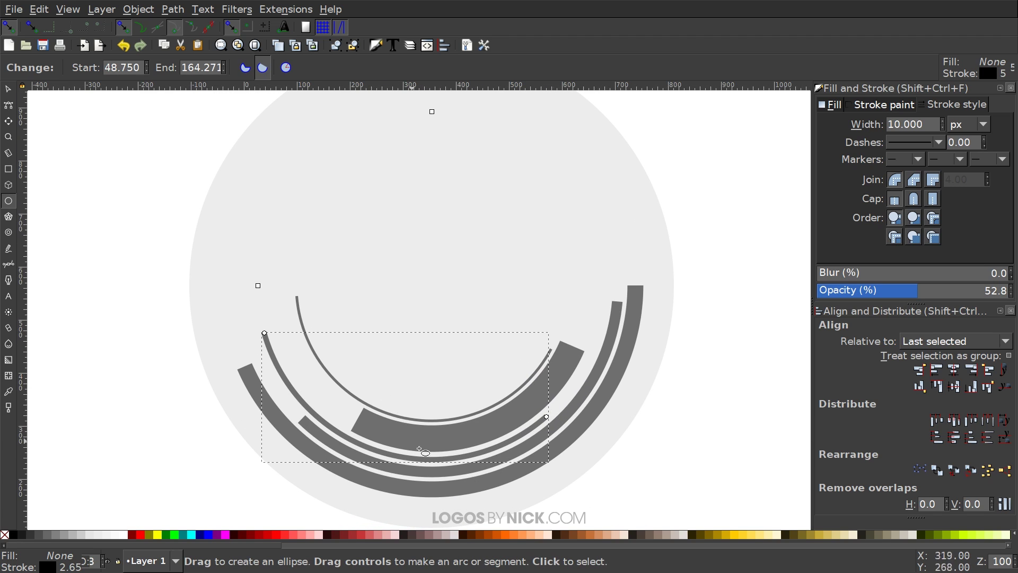
scroll(467, 319, "right", 2)
scroll(466, 320, "up", 1)
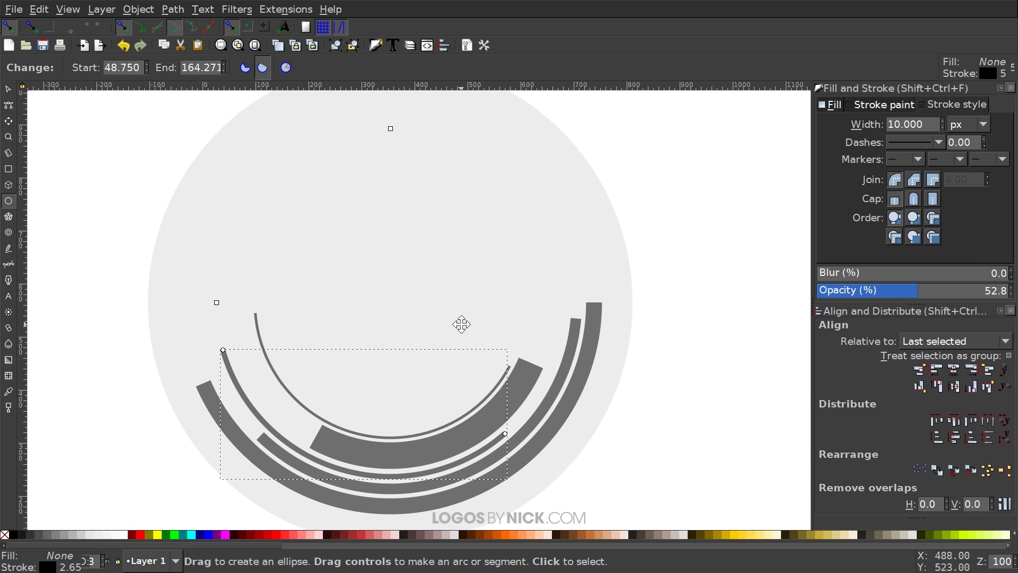
scroll(472, 318, "down", 1)
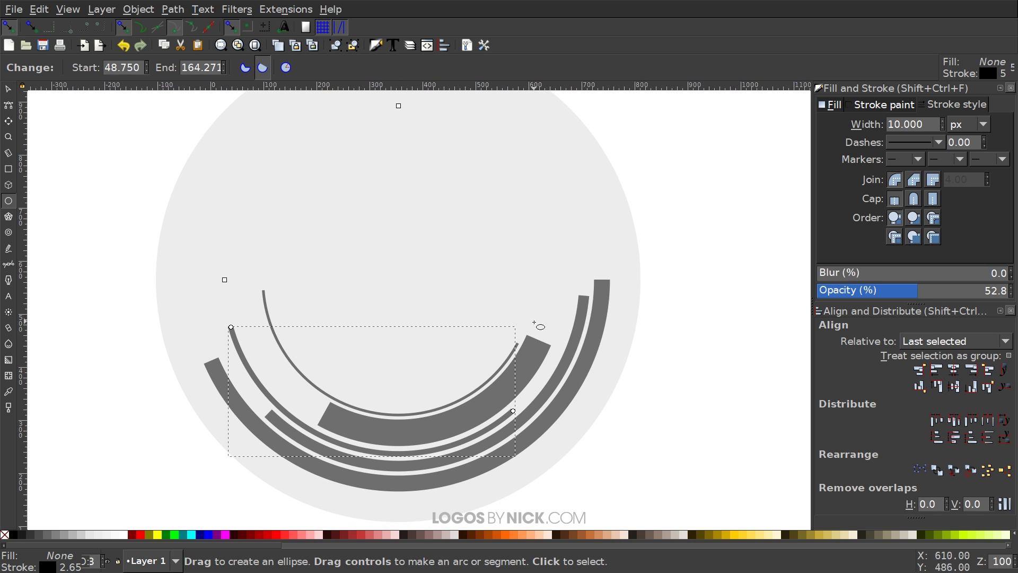
scroll(537, 325, "up", 1)
scroll(536, 325, "left", 1)
scroll(594, 308, "right", 1)
scroll(593, 308, "up", 1)
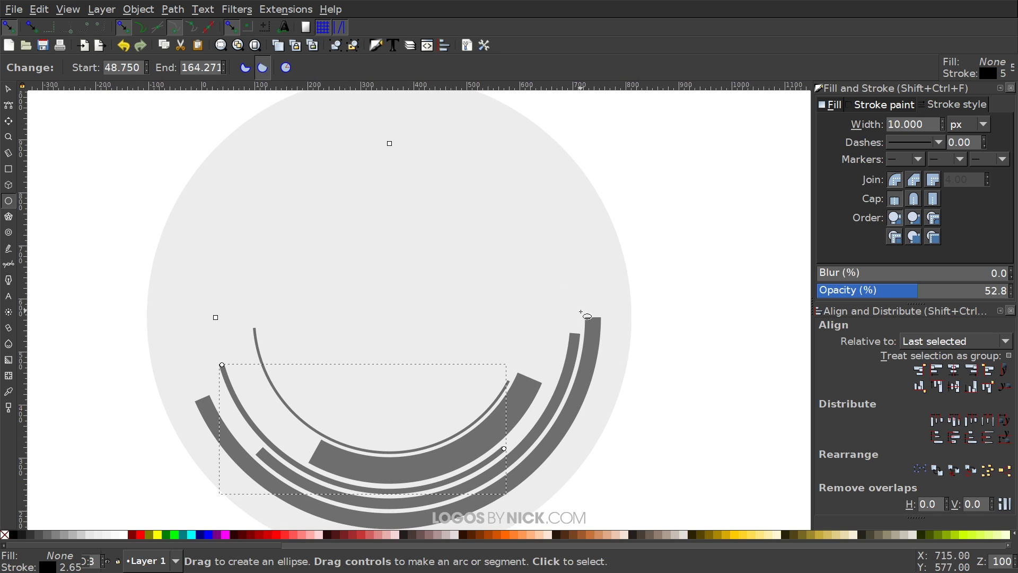
Group all six arcs and the background circle, then duplicate the group.
left_click(9, 90)
scroll(431, 304, "down", 2)
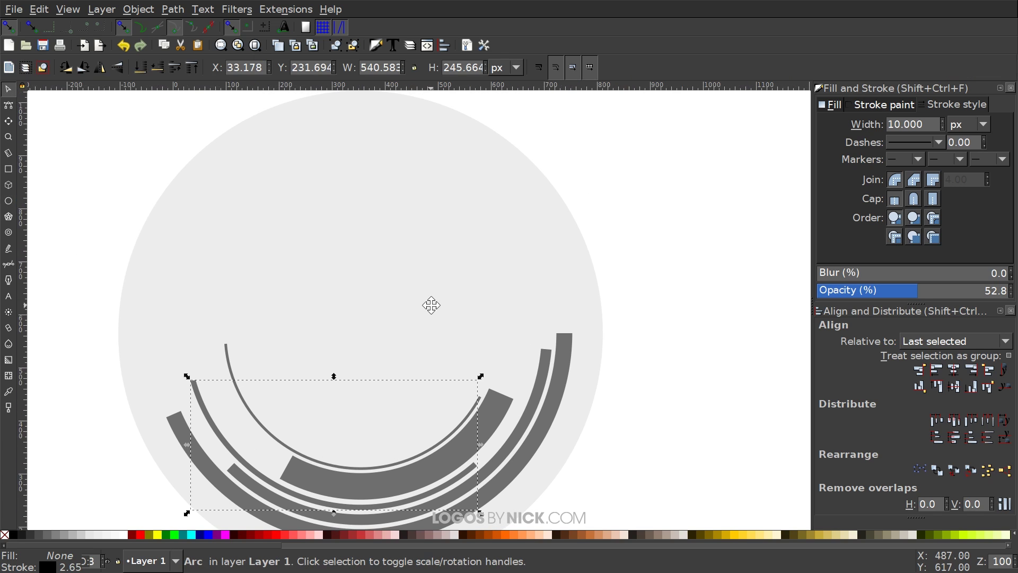
scroll(430, 306, "up", 1)
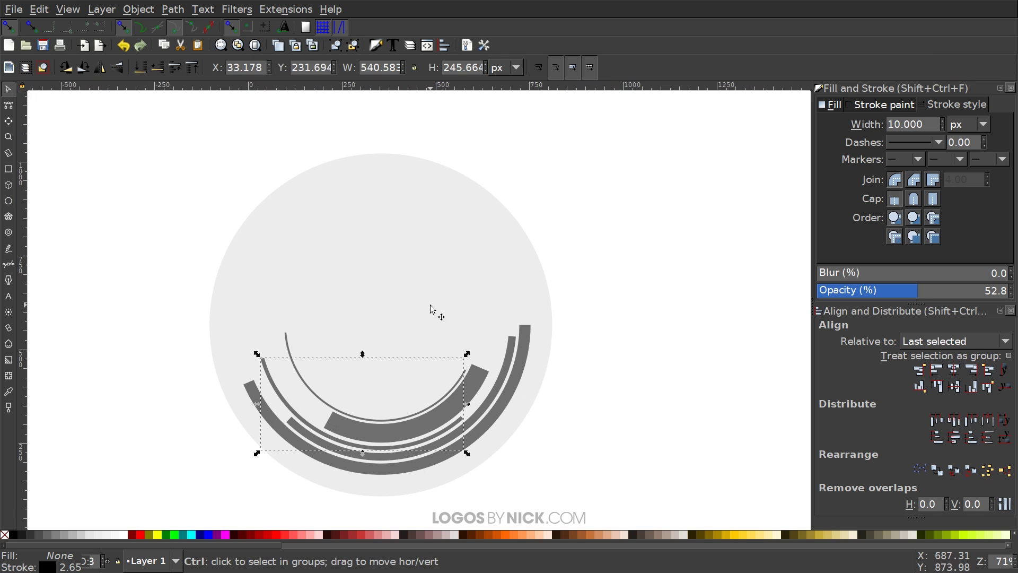
scroll(430, 310, "down", 1)
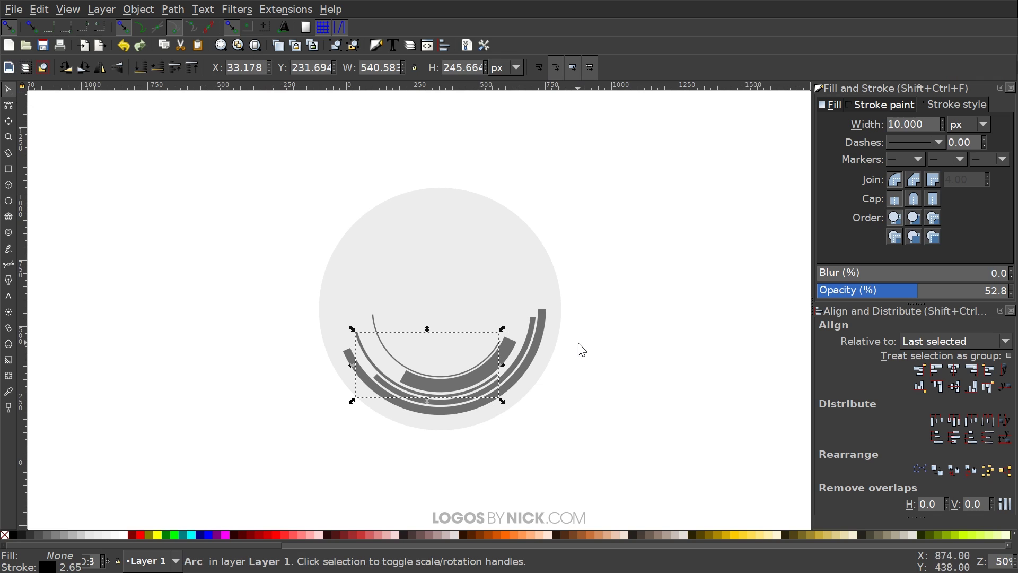
left_click_drag(660, 465, 208, 96)
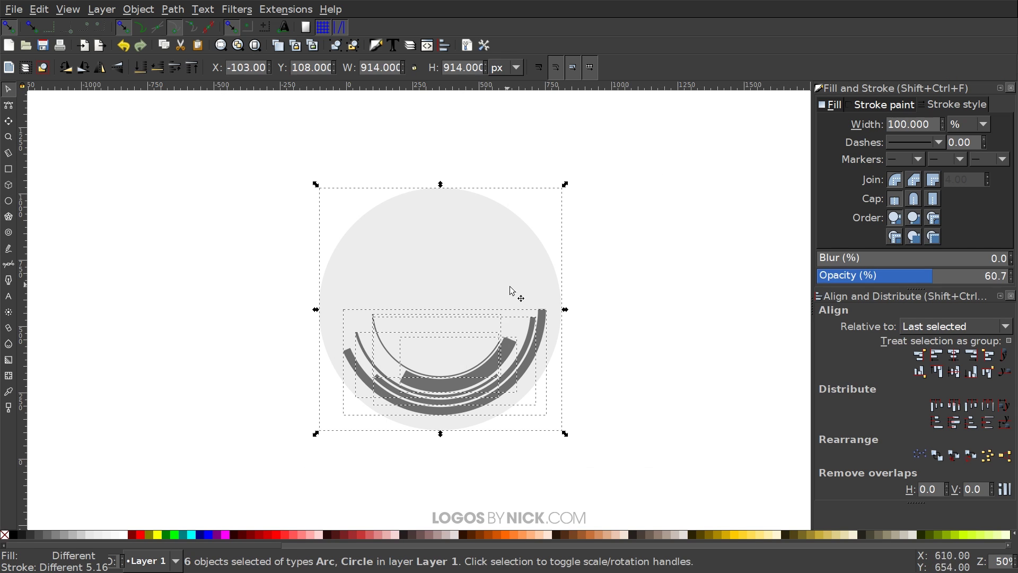
left_click(338, 45)
right_click(464, 280)
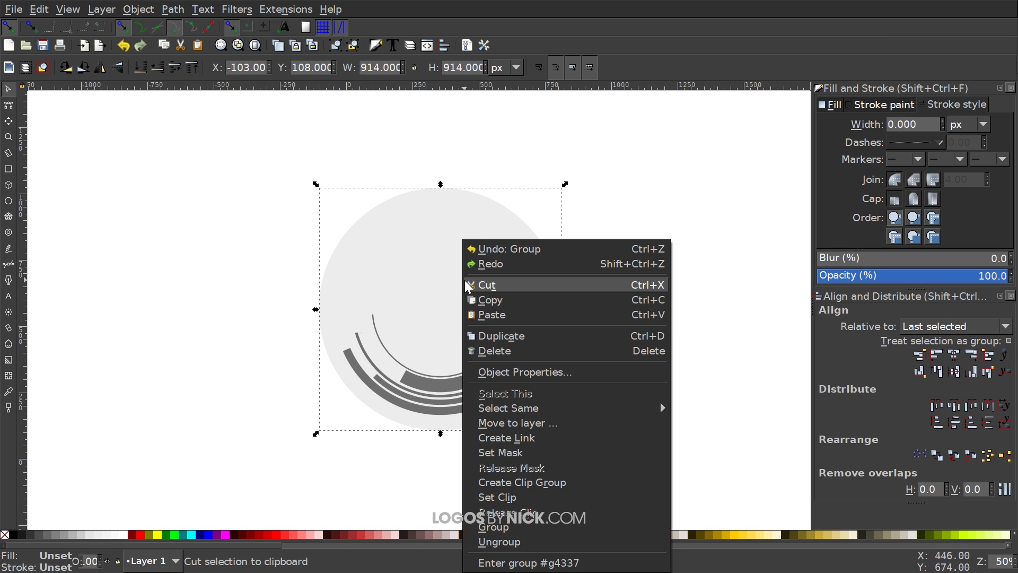
left_click(499, 335)
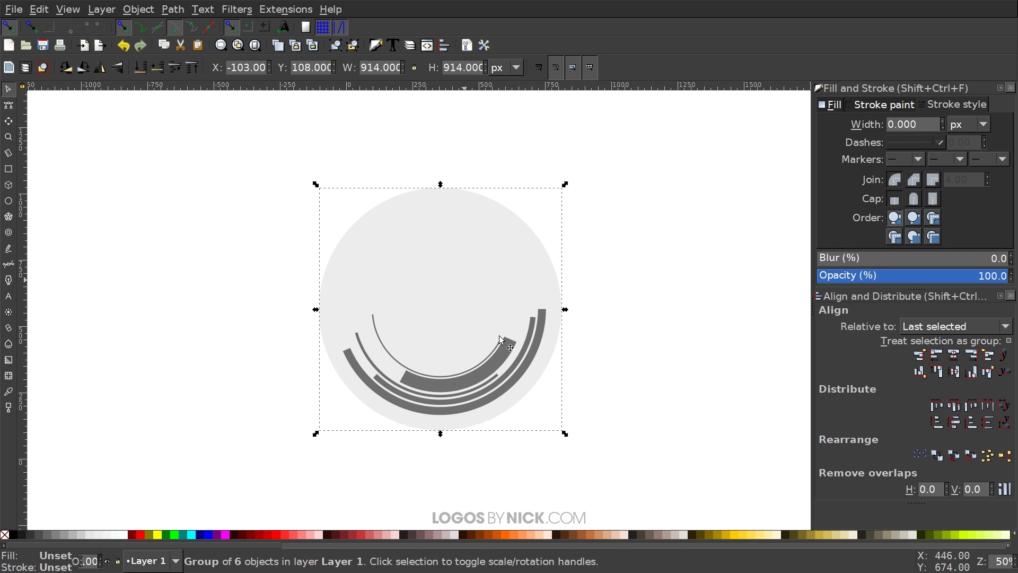
Flip the copy vertically and horizontally, ungroup it, and move its grey disc right.
left_click(117, 68)
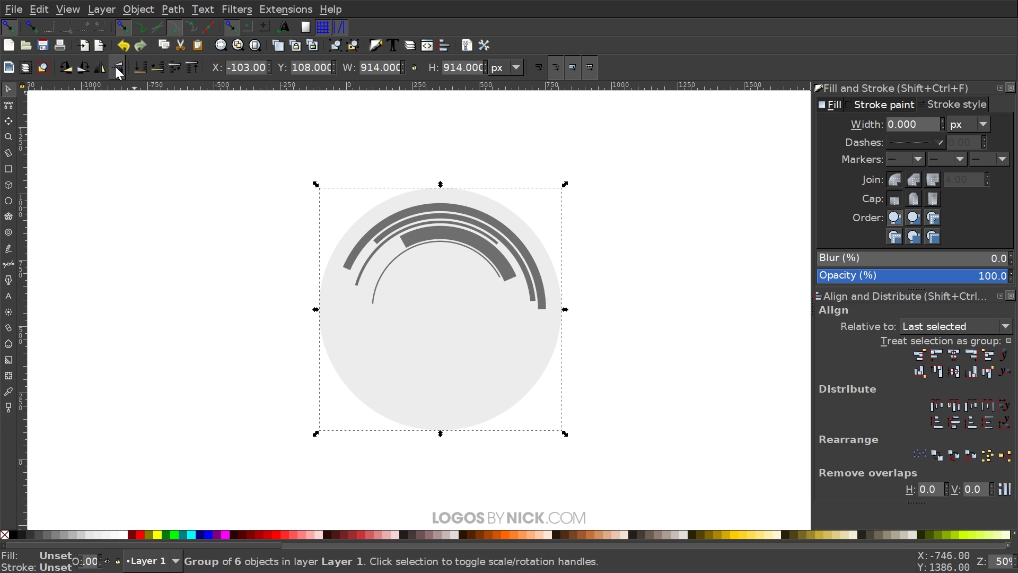
left_click(100, 68)
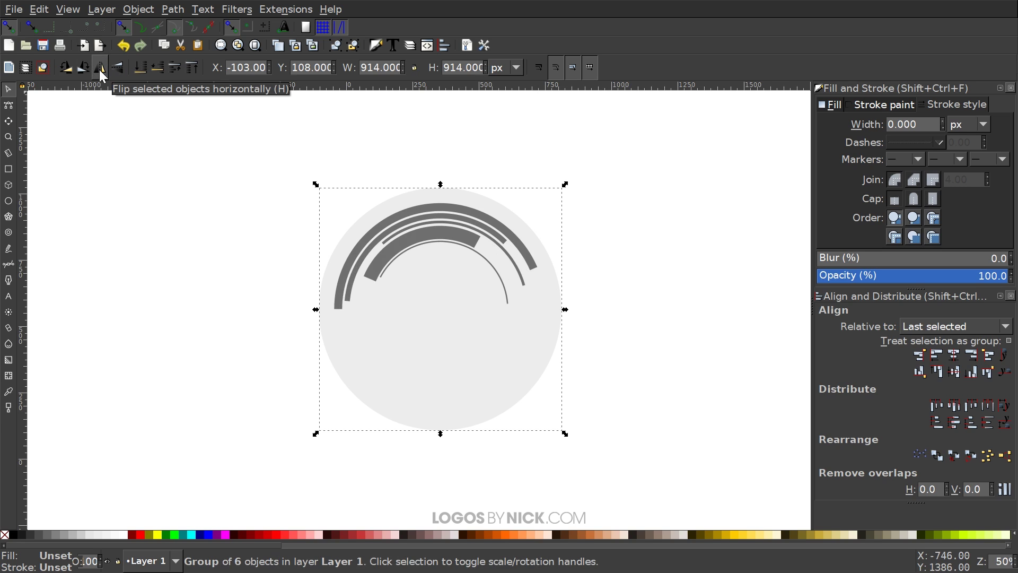
left_click(352, 45)
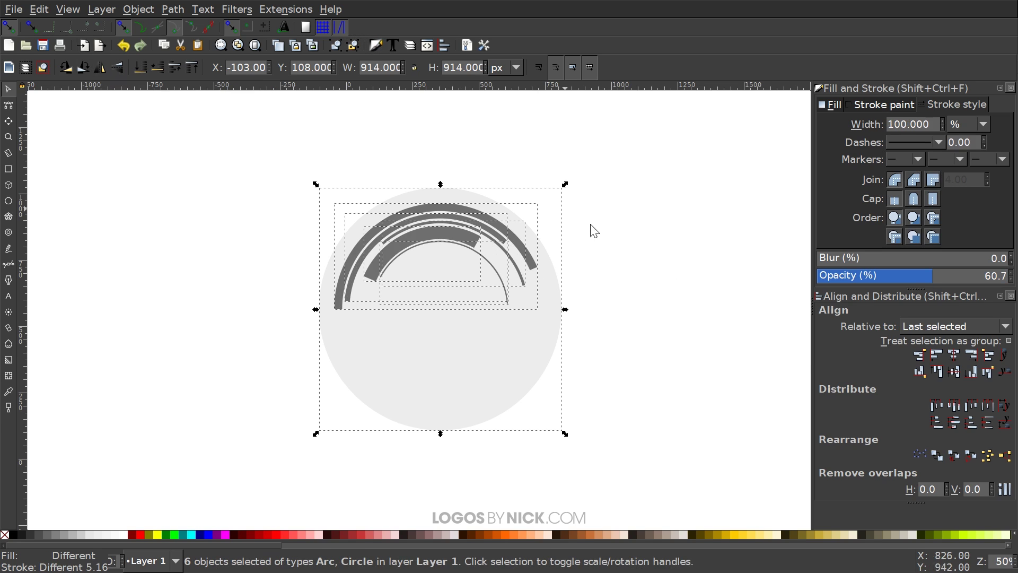
left_click(685, 217)
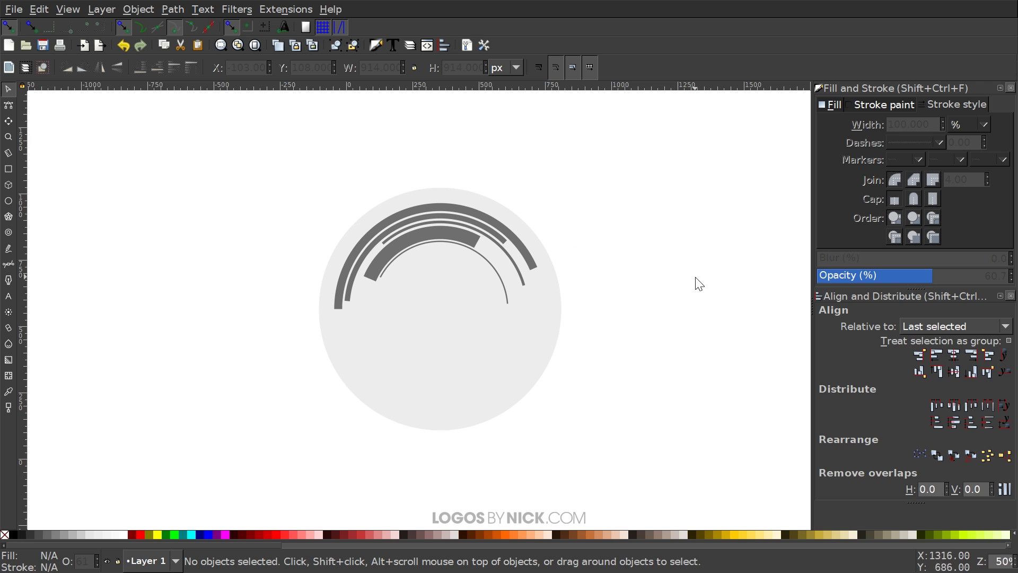
left_click_drag(393, 328, 725, 281)
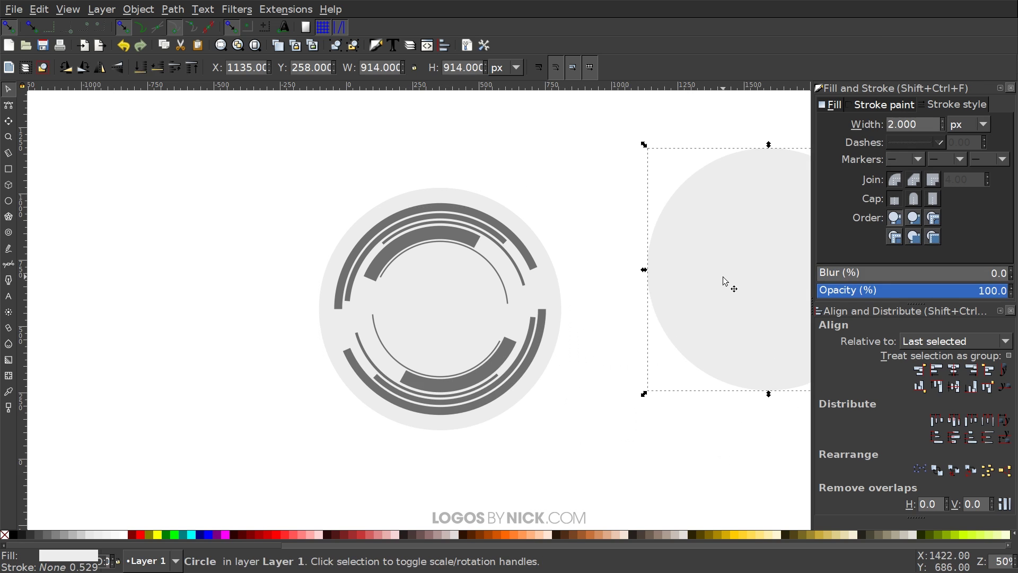
Delete the extra grey disc and ungroup the lower set of arcs.
key("Delete")
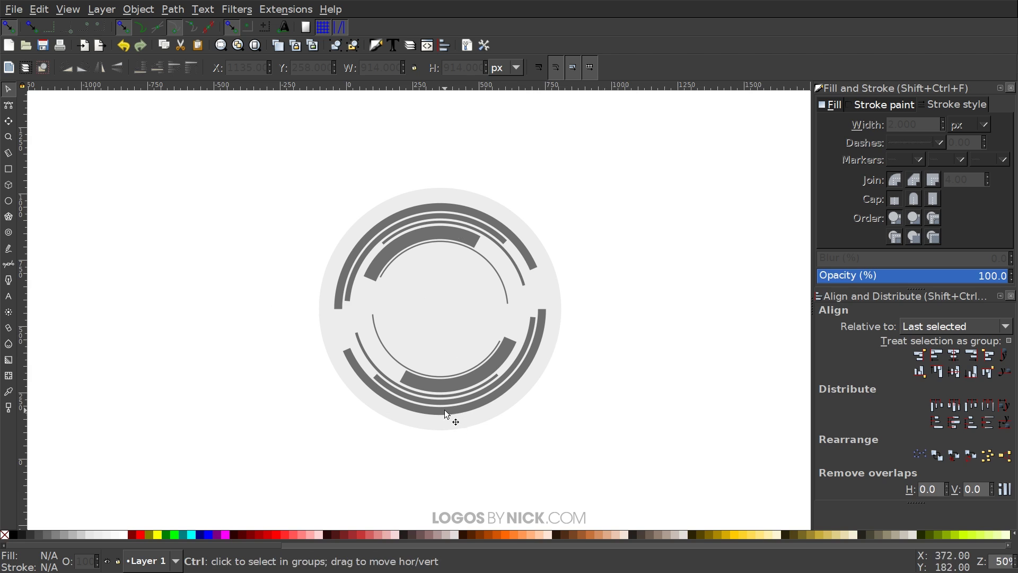
scroll(451, 414, "up", 2)
left_click(446, 357)
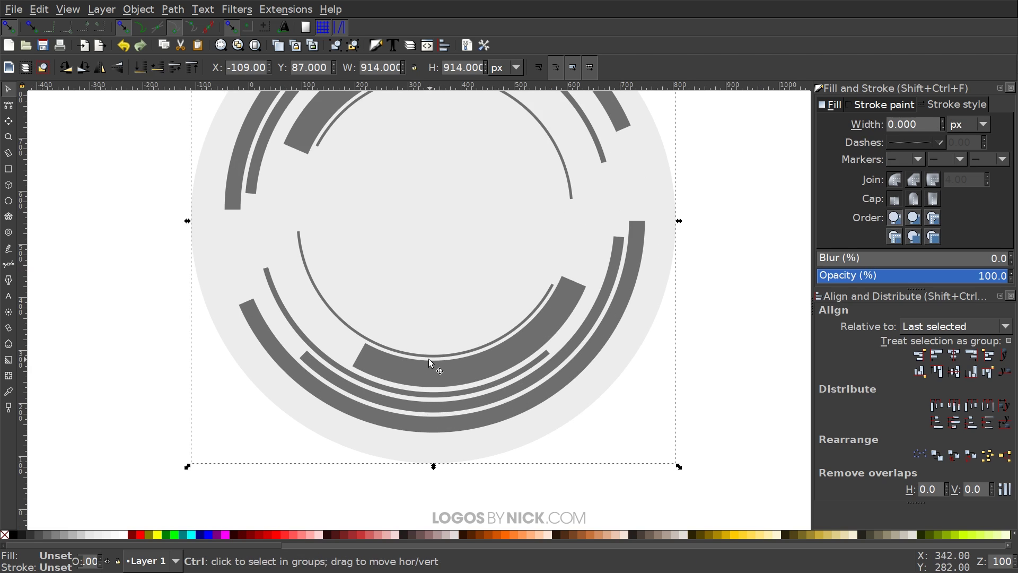
left_click_drag(438, 362, 441, 352)
scroll(441, 352, "down", 1)
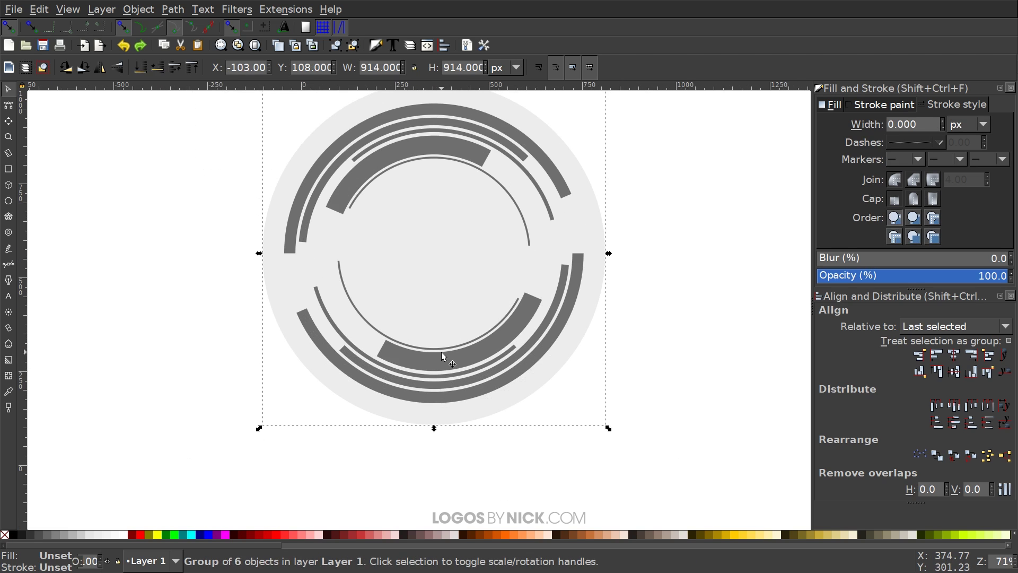
left_click(354, 46)
Select the whole logo, ungroup any remaining groups, then clear the selection.
scroll(525, 418, "up", 1)
scroll(626, 461, "down", 1)
left_click_drag(684, 512, 198, 165)
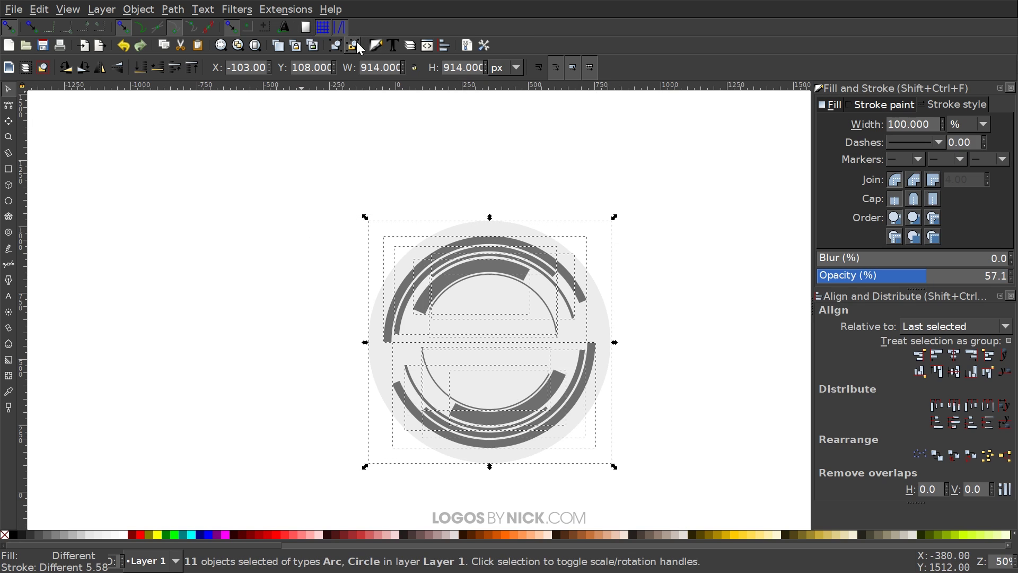
left_click(354, 45)
left_click_drag(662, 354, 622, 319)
left_click(635, 376)
Select all 11 objects and try shrinking them, then undo the resize and deselect.
left_click_drag(686, 478, 200, 118)
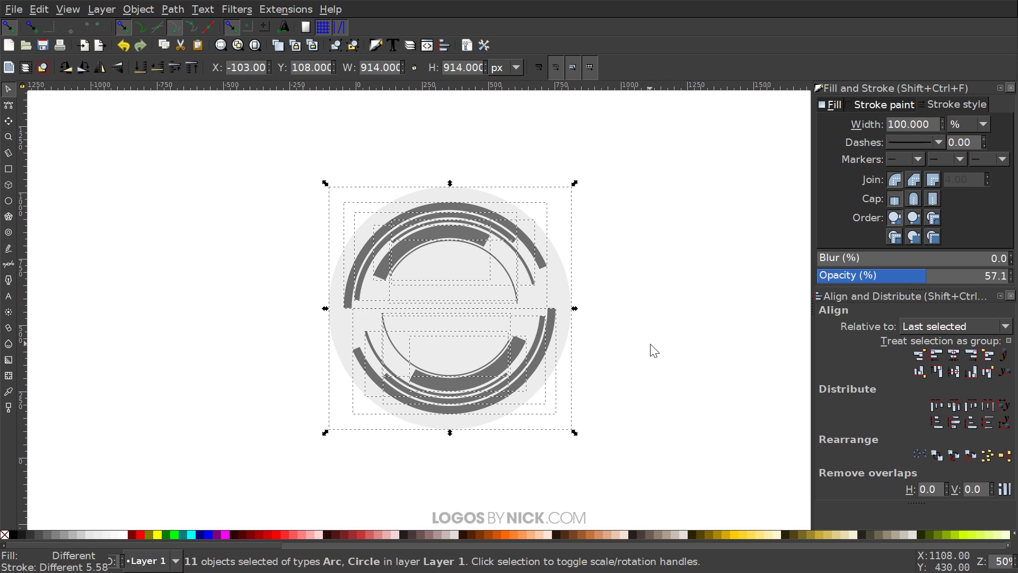
left_click_drag(574, 309, 548, 306)
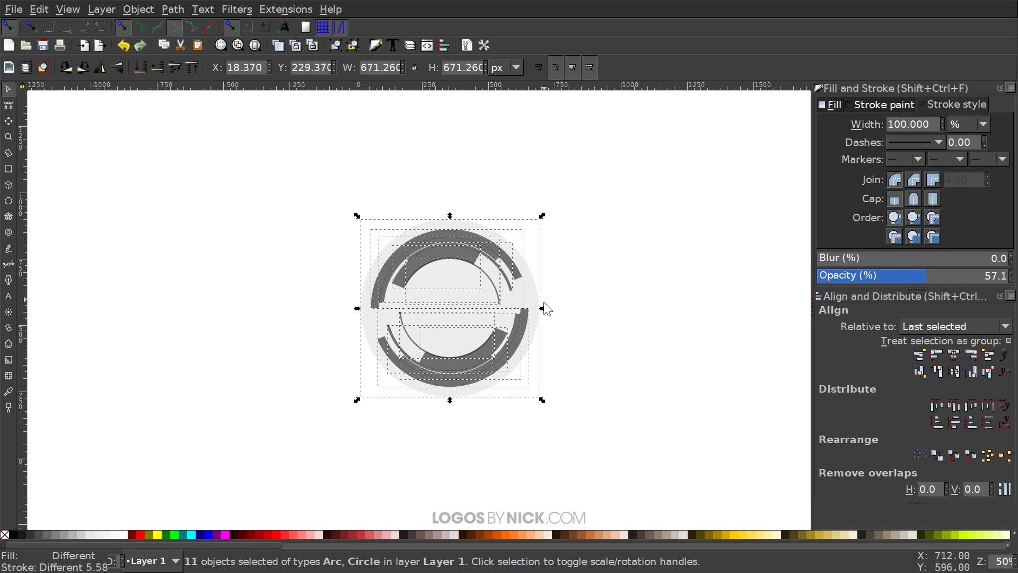
scroll(459, 331, "up", 2)
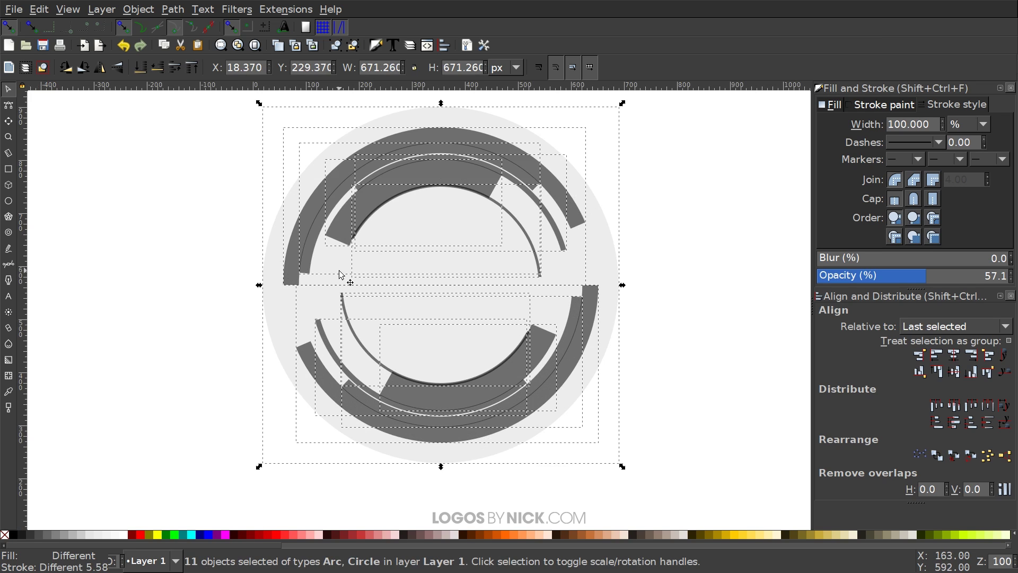
scroll(351, 352, "down", 1)
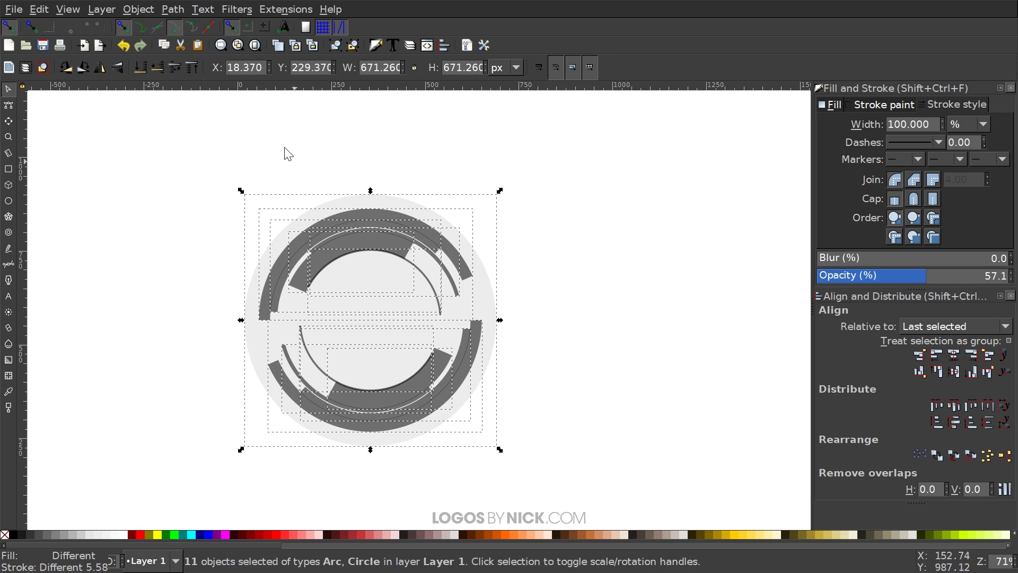
left_click(39, 10)
left_click(80, 25)
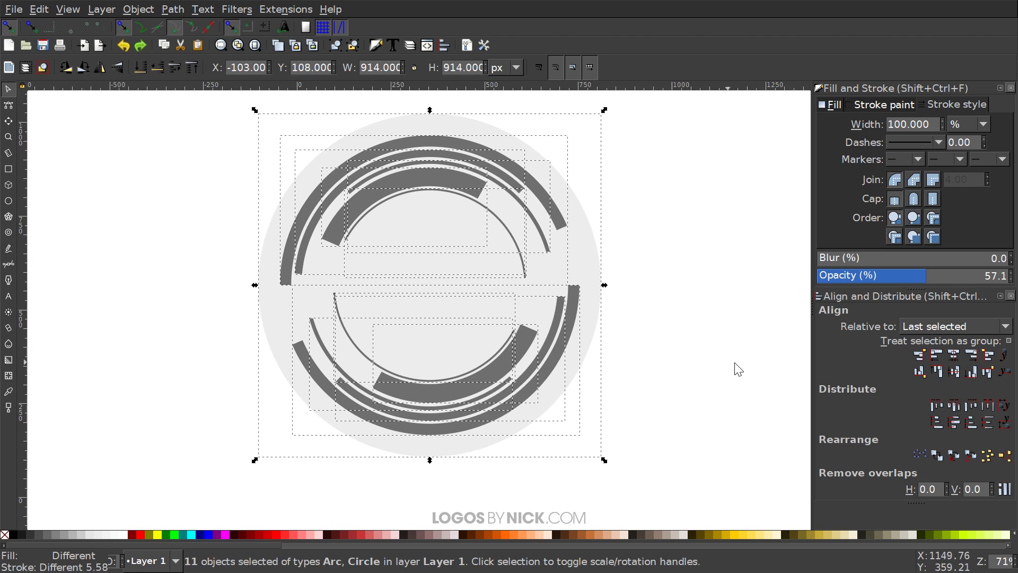
left_click(723, 368)
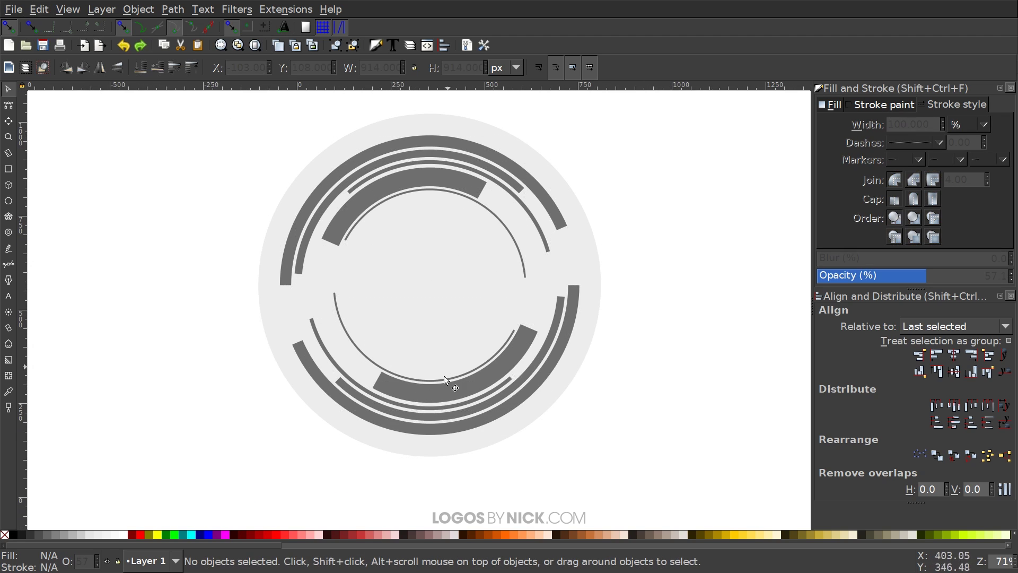
left_click_drag(415, 262, 406, 288)
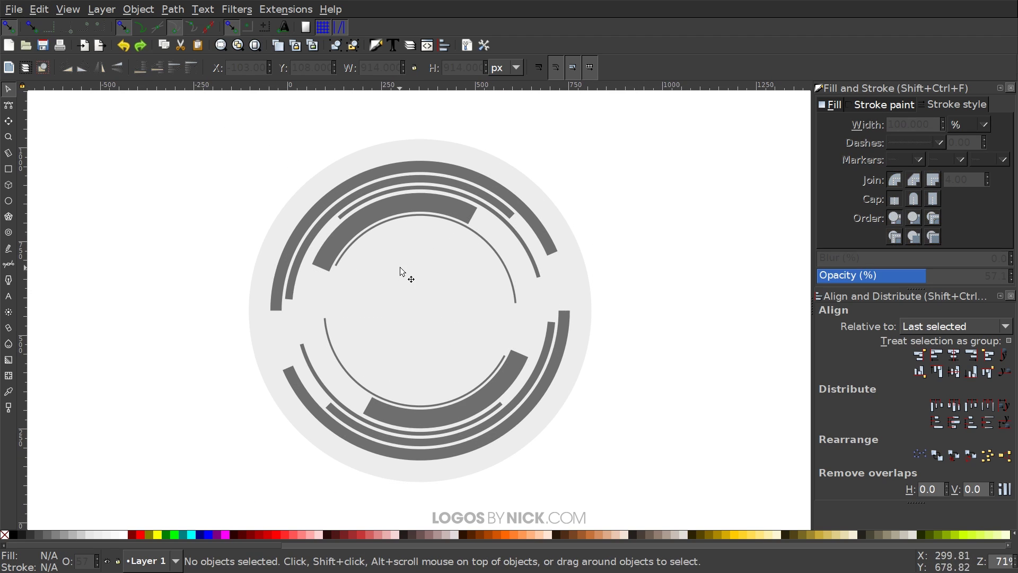
Try enlarging the thin upper arc on its own, then undo it.
left_click(488, 247)
left_click(353, 372)
left_click(469, 235)
left_click(475, 235)
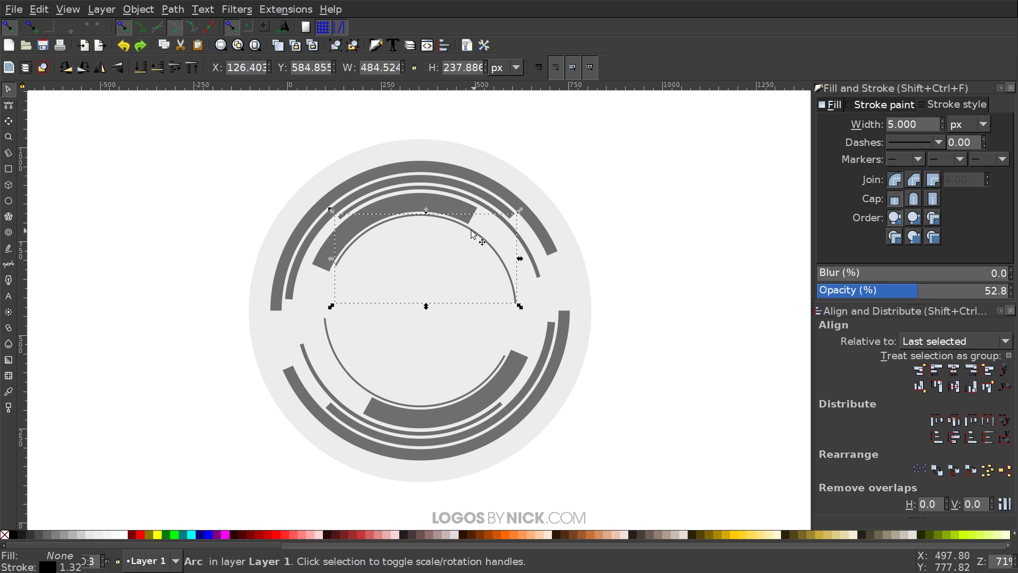
scroll(426, 212, "up", 1, "ctrl")
scroll(539, 259, "down", 1, "ctrl")
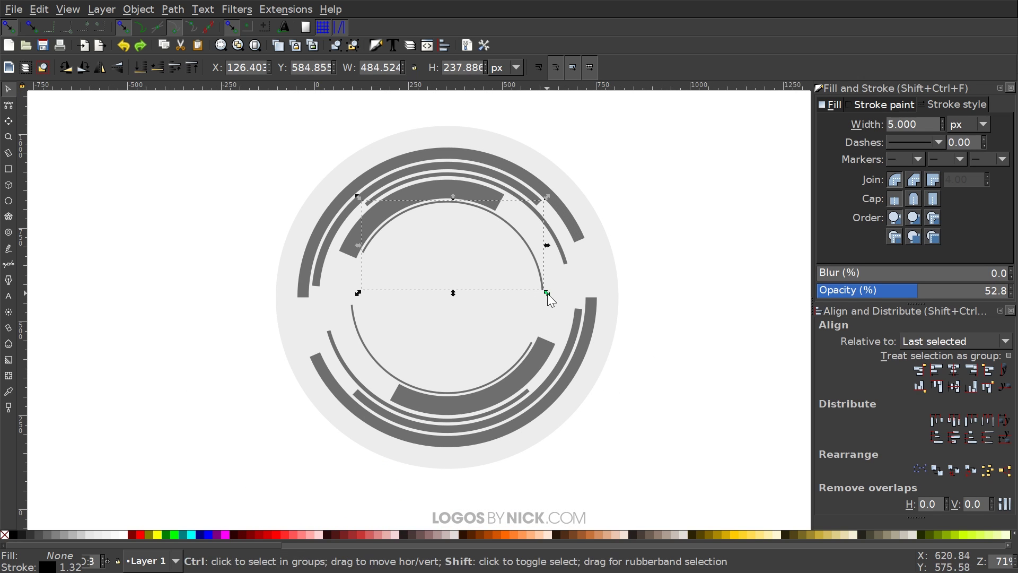
left_click_drag(547, 294, 578, 315)
left_click_drag(628, 375, 657, 463)
key("ctrl+z")
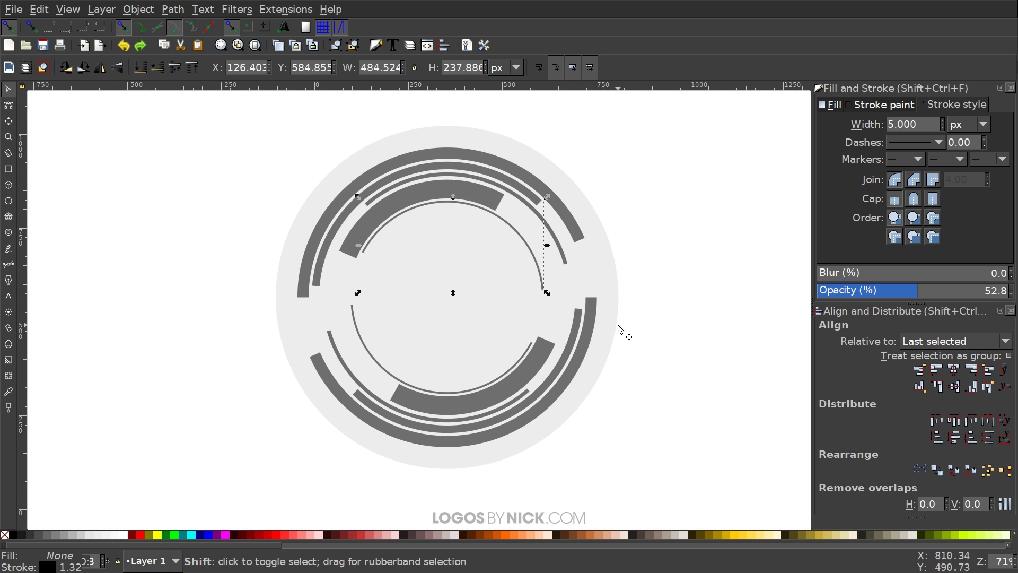
Enlarge the grey circle and both thin inner arcs together to about 1002.24 px.
left_click(595, 255, "shift")
left_click_drag(622, 299, 645, 293)
key("ctrl+z")
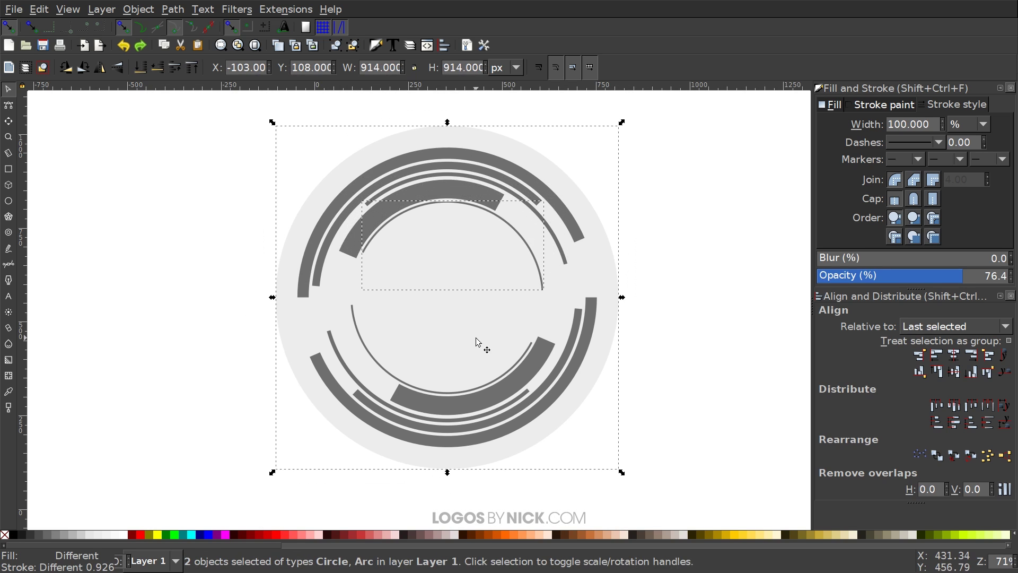
scroll(472, 331, "down", 1)
left_click(345, 295, "shift")
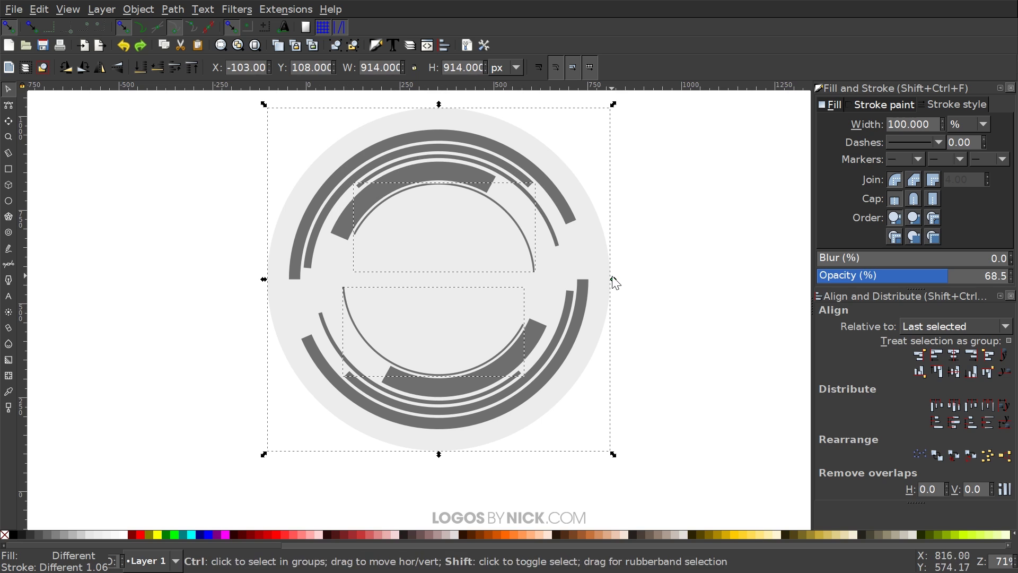
left_click_drag(615, 280, 635, 296)
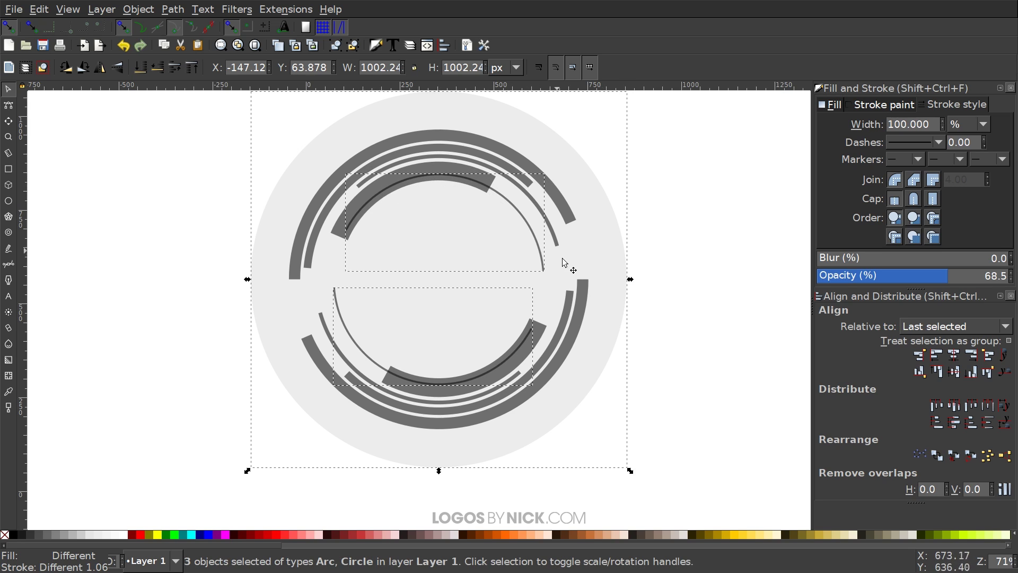
Shrink the grey circle and both thin inner arcs slightly together.
scroll(547, 242, "right", 2)
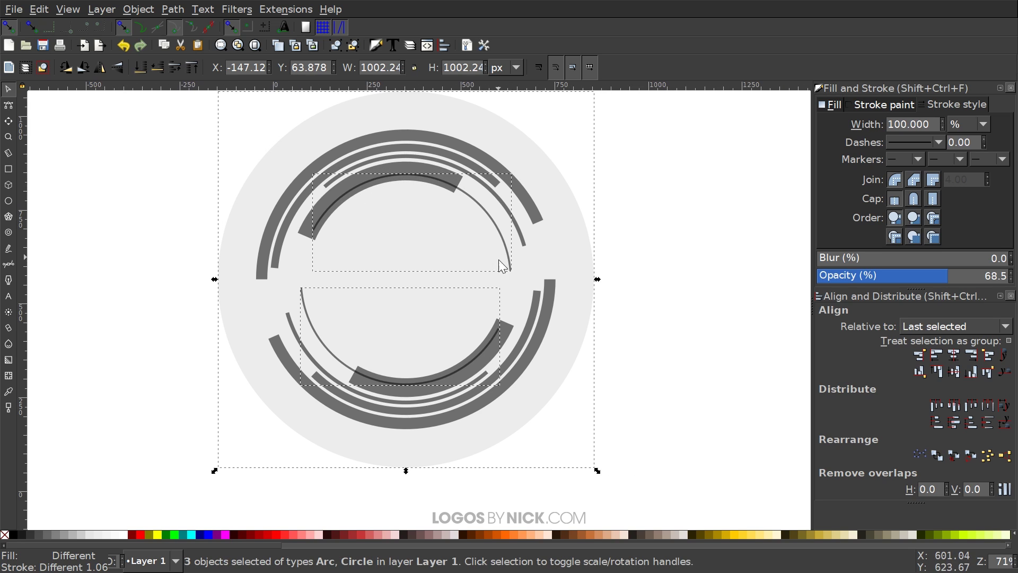
left_click(495, 192)
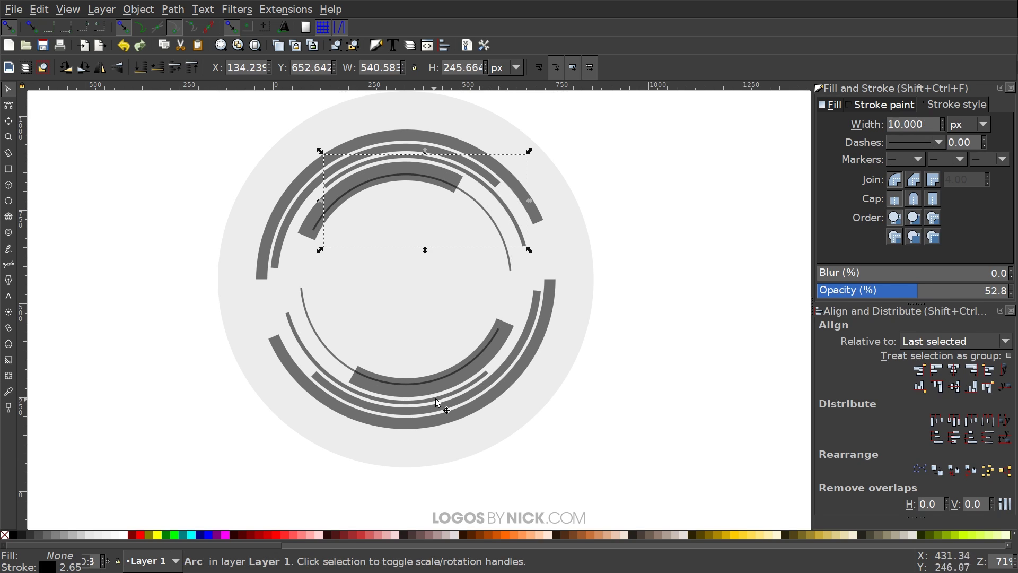
left_click(290, 322, "shift")
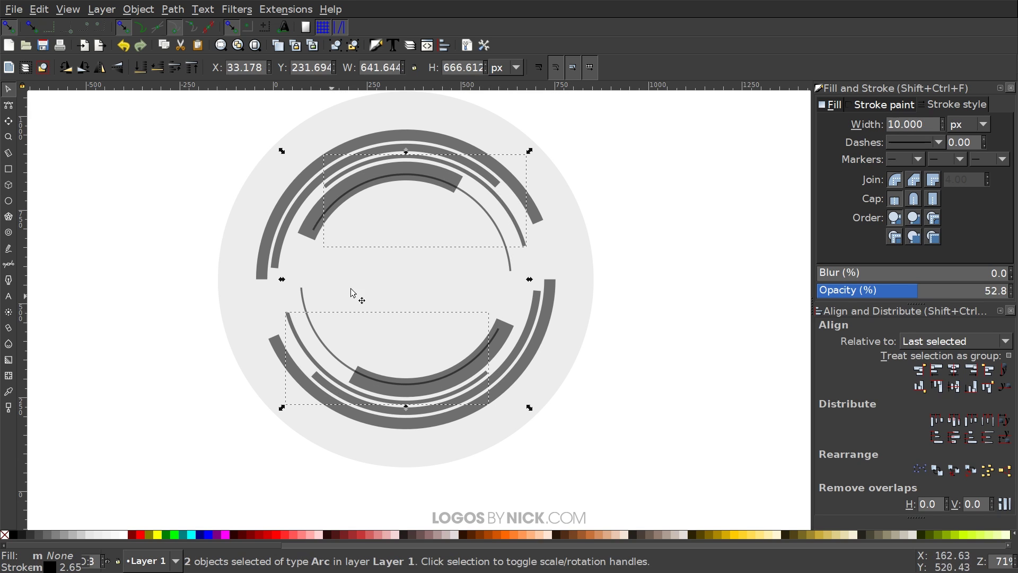
left_click(406, 282, "shift")
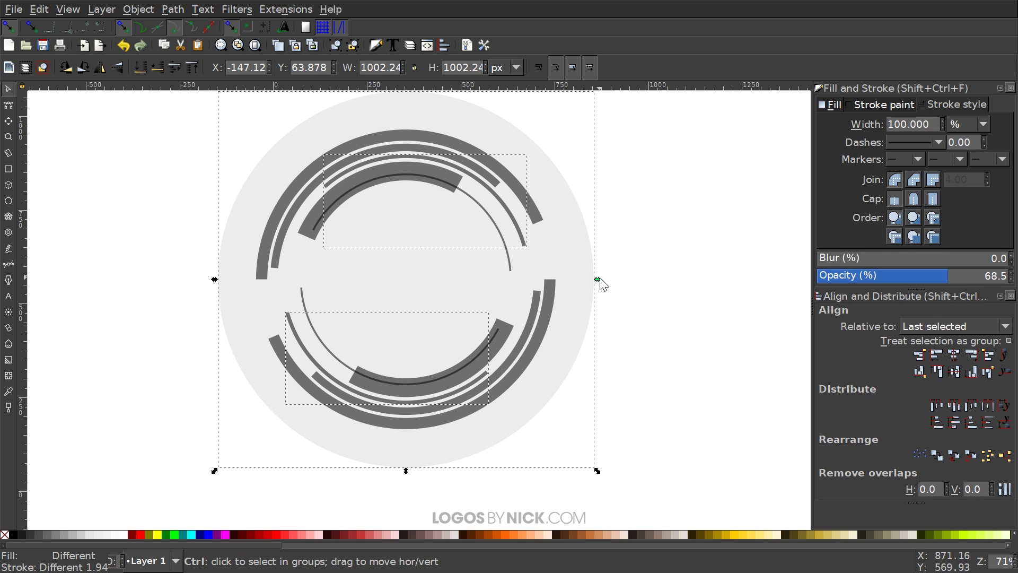
left_click_drag(598, 279, 592, 280)
scroll(167, 486, "up", 2, "ctrl")
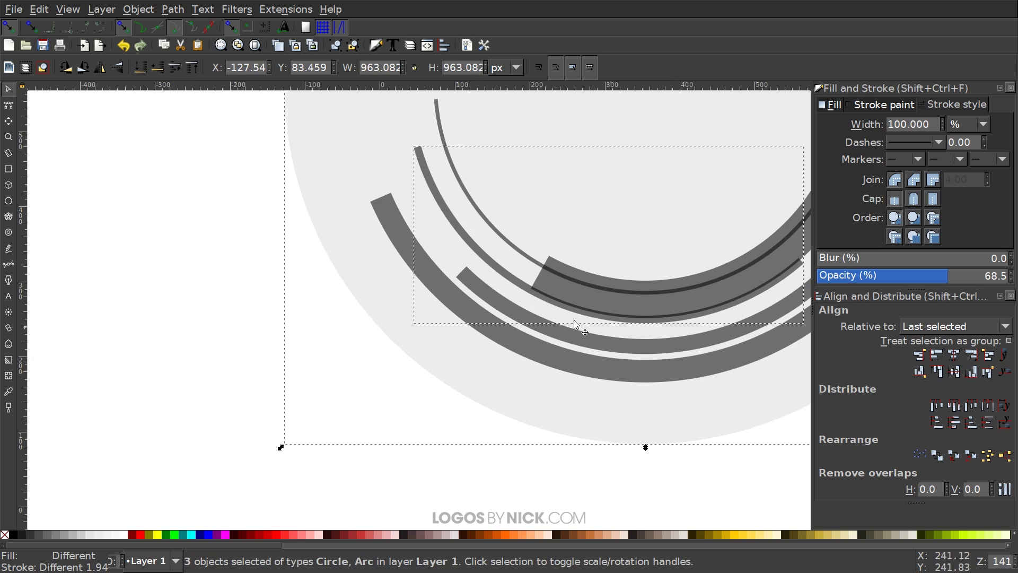
scroll(421, 368, "down", 2, "ctrl")
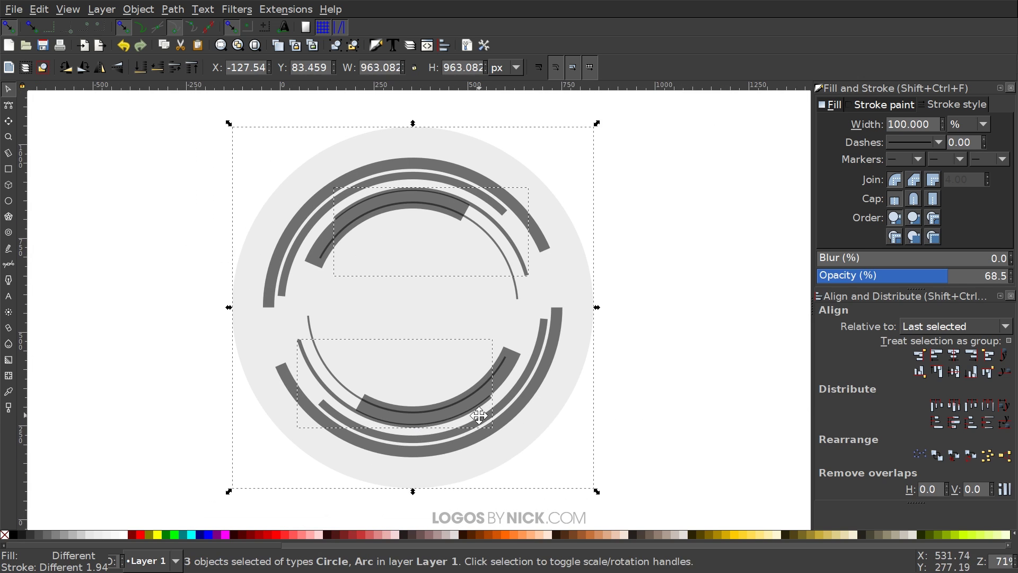
left_click(678, 204)
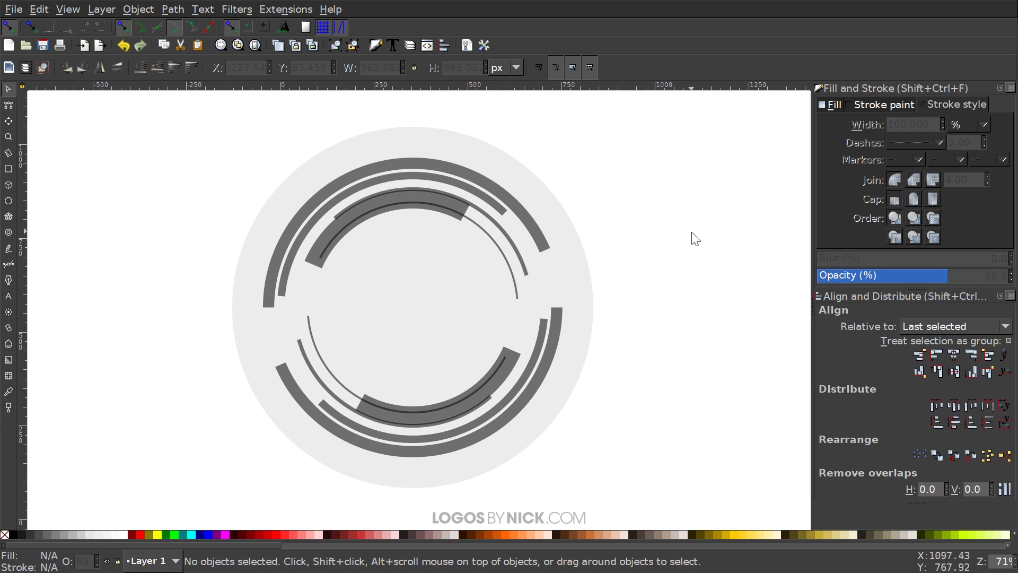
Shrink both arc ring groups and the background circle slightly together.
left_click(503, 212)
left_click(543, 333, "shift")
left_click(578, 265, "shift")
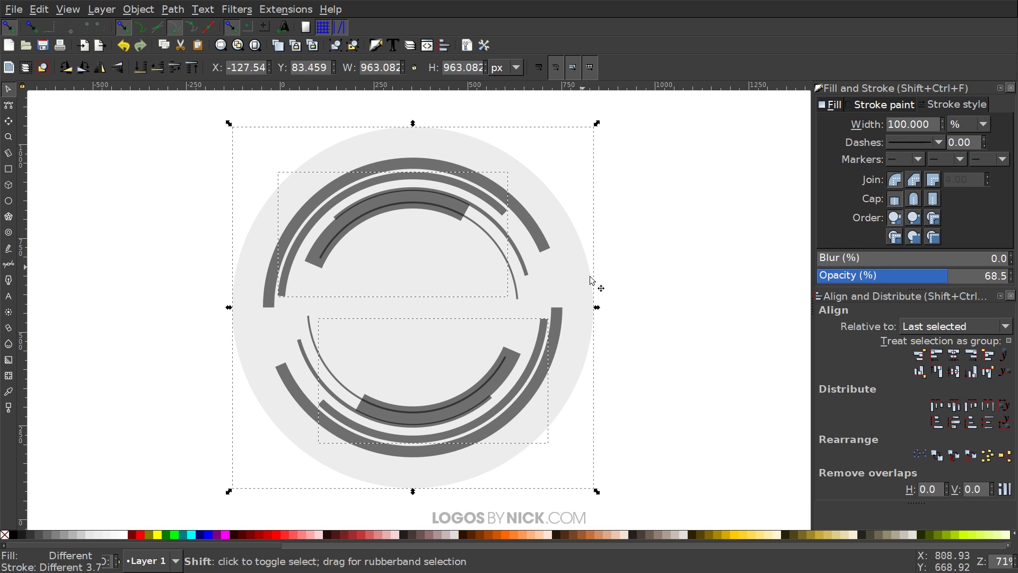
left_click_drag(598, 309, 597, 317)
left_click(626, 364)
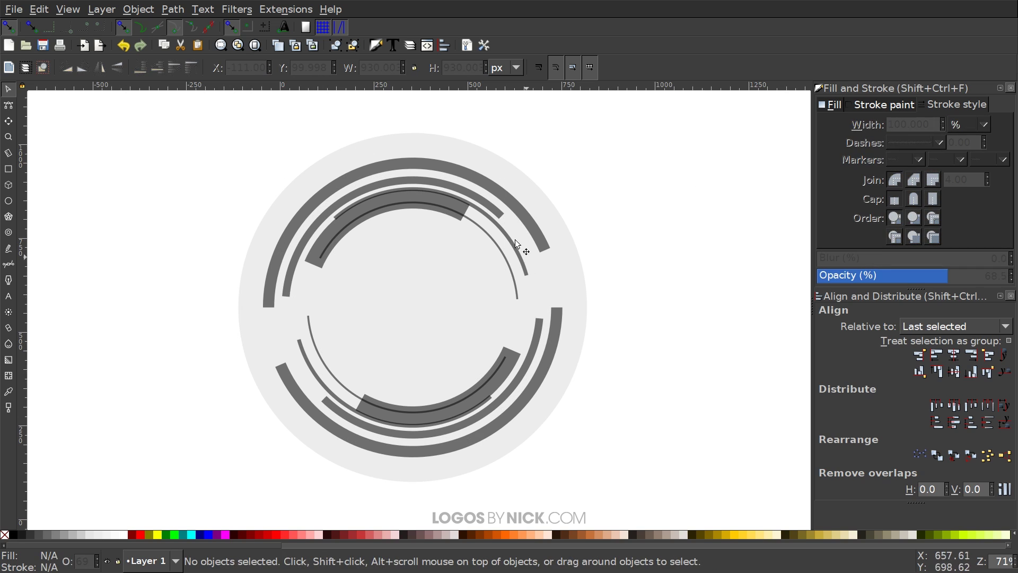
Scale the rings and circle down to about 900 × 900 px, then deselect.
left_click(531, 220)
left_click(561, 330, "shift")
left_click(584, 300, "shift")
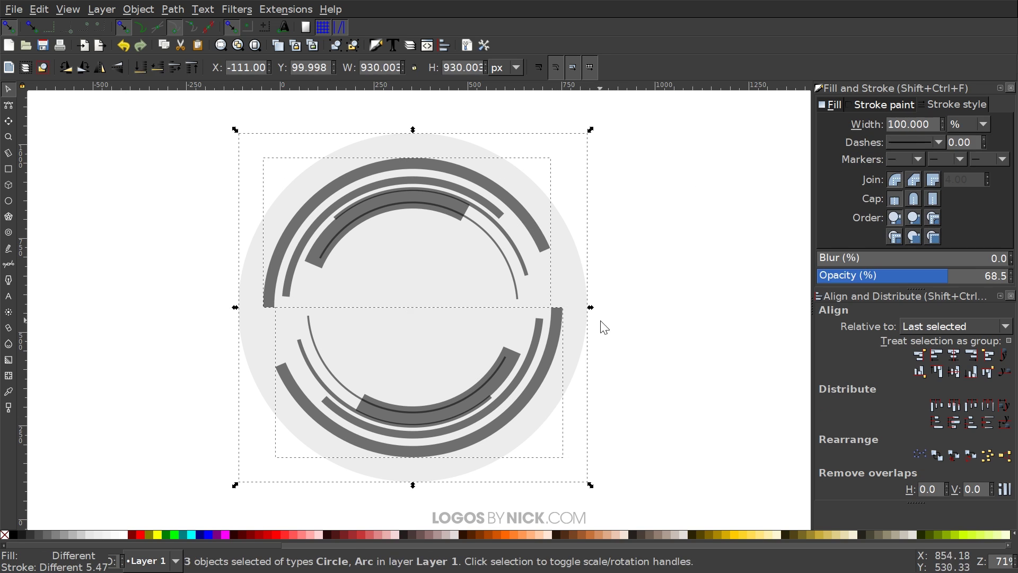
left_click_drag(590, 307, 586, 309)
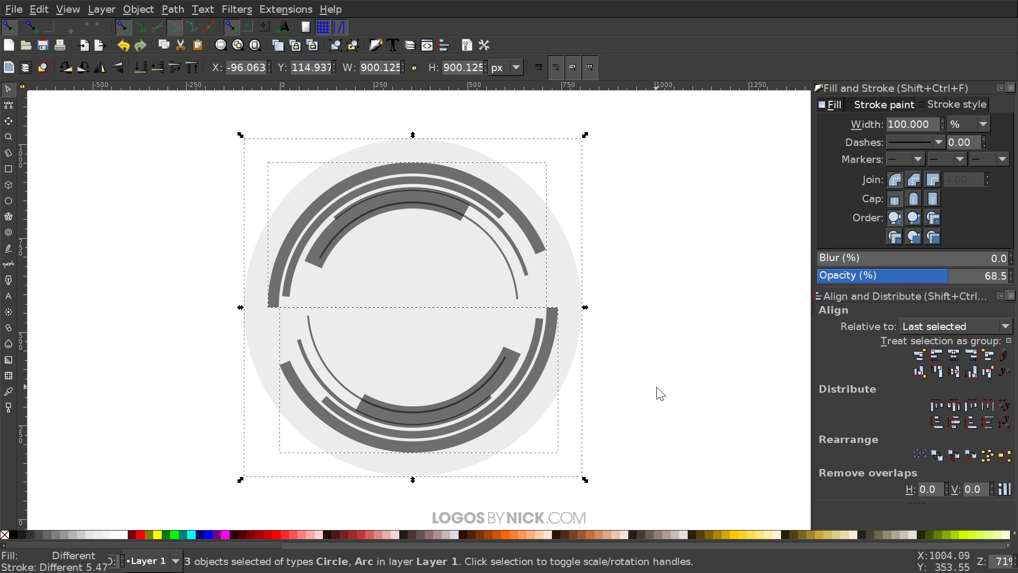
left_click(657, 387)
left_click_drag(667, 386, 688, 377)
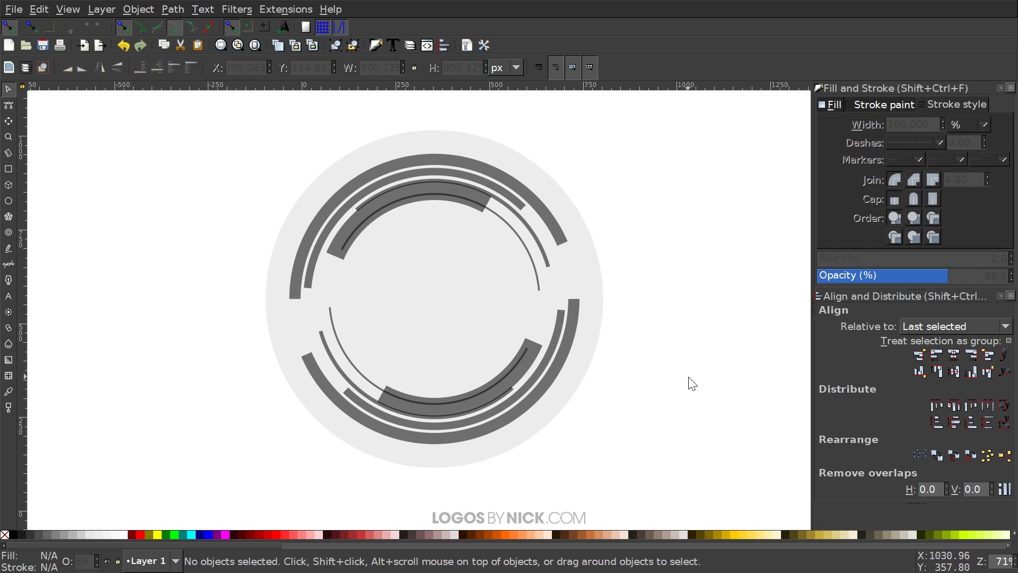
scroll(685, 379, "right", 1)
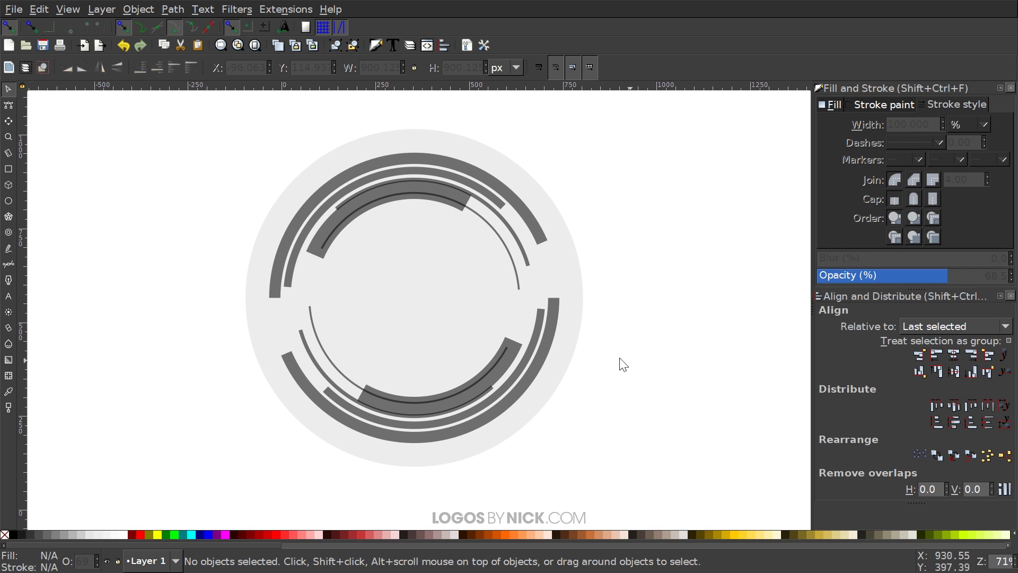
Give all ten arc rings a blue stroke with no fill, then deselect them.
mouse_move(673, 471)
left_mouse_down()
mouse_move(342, 199)
mouse_move(201, 150)
left_mouse_up()
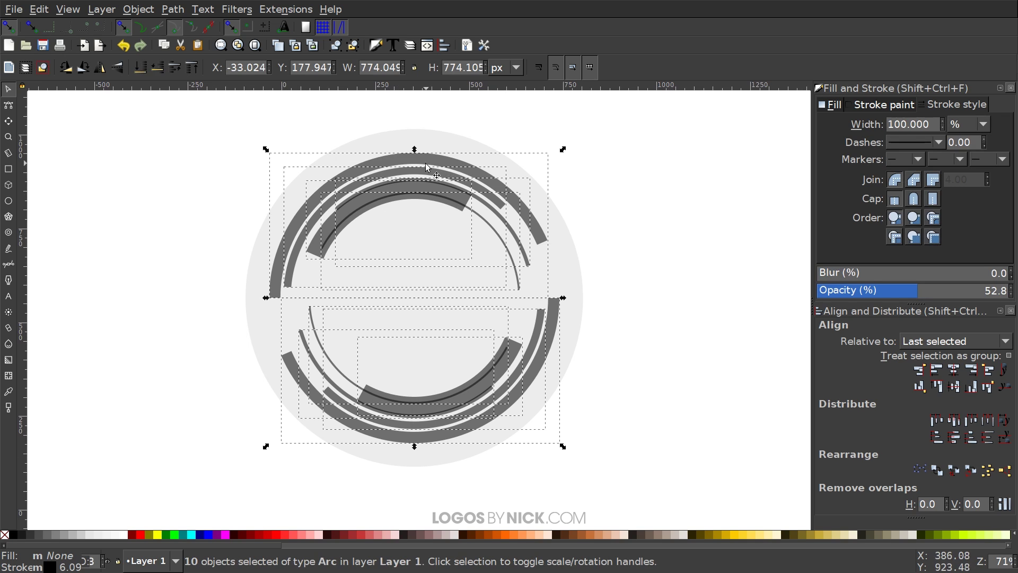
left_click_drag(210, 545, 616, 540)
left_click(608, 535, "shift")
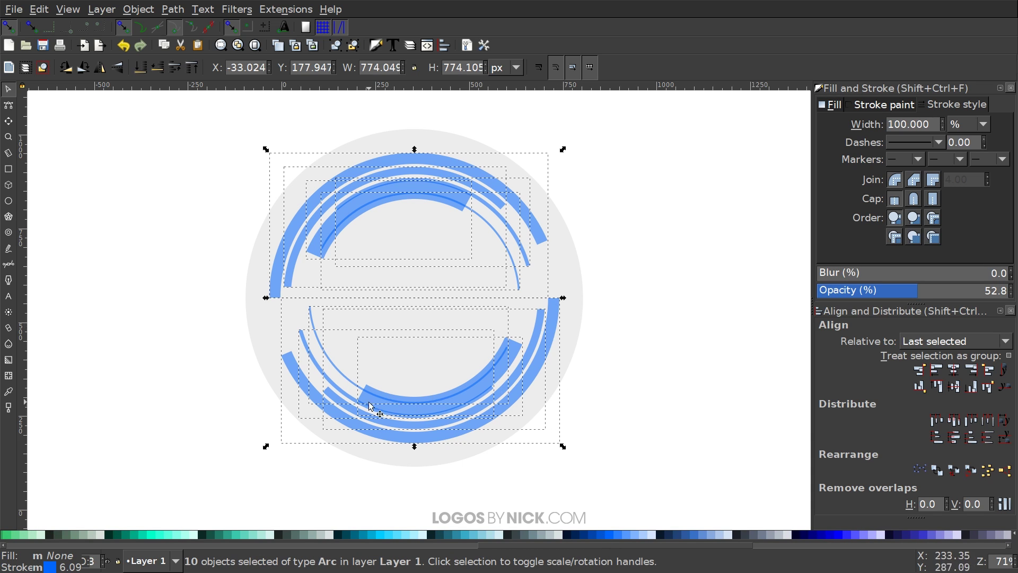
left_click(610, 533)
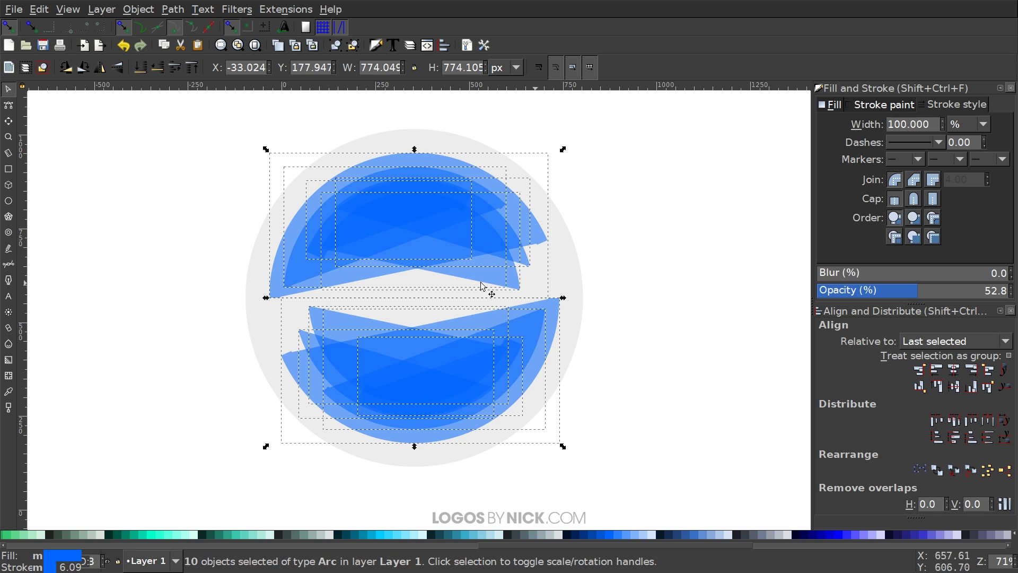
key("ctrl+z")
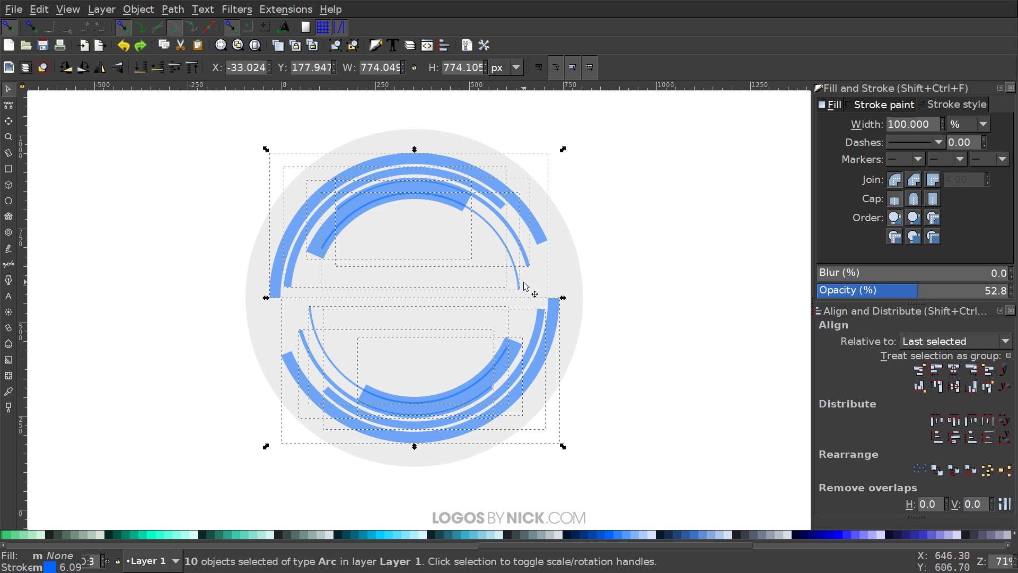
left_click_drag(482, 246, 505, 243)
left_click_drag(558, 316, 546, 319)
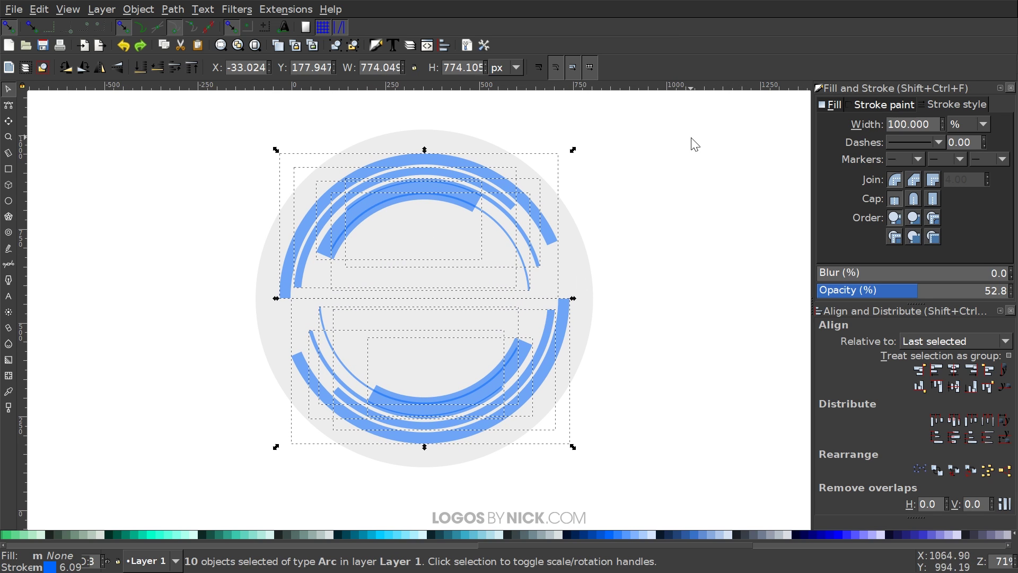
left_click(679, 196)
scroll(612, 277, "down", 2)
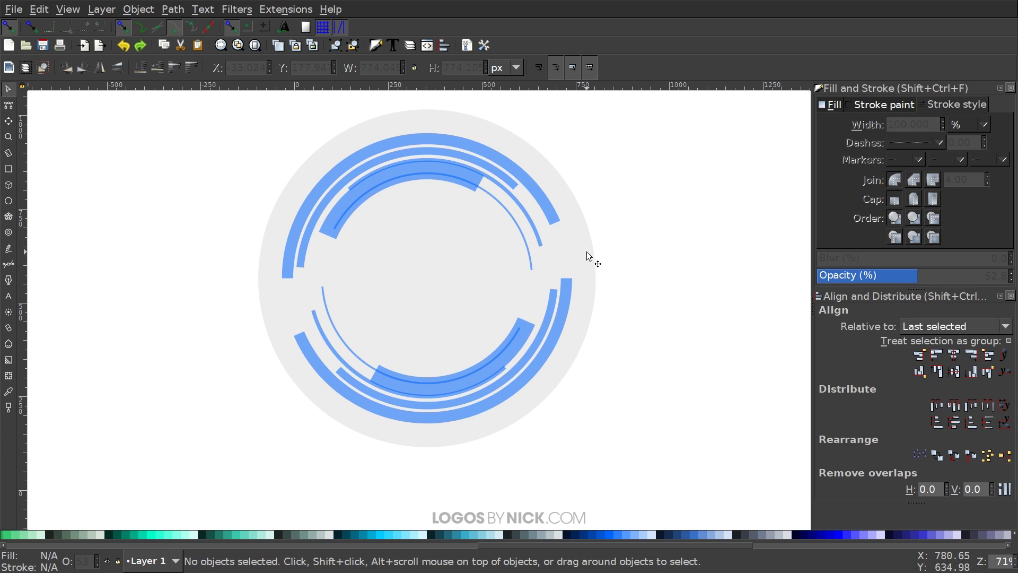
Duplicate the background circle, colour it blue and shrink it to a 289 px centre dot.
left_click(405, 231)
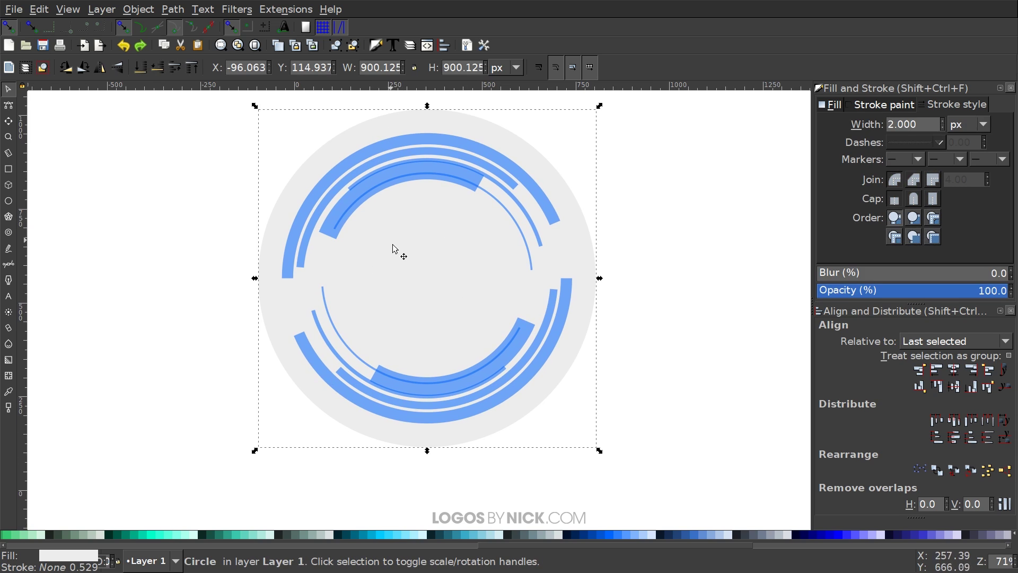
right_click(433, 242)
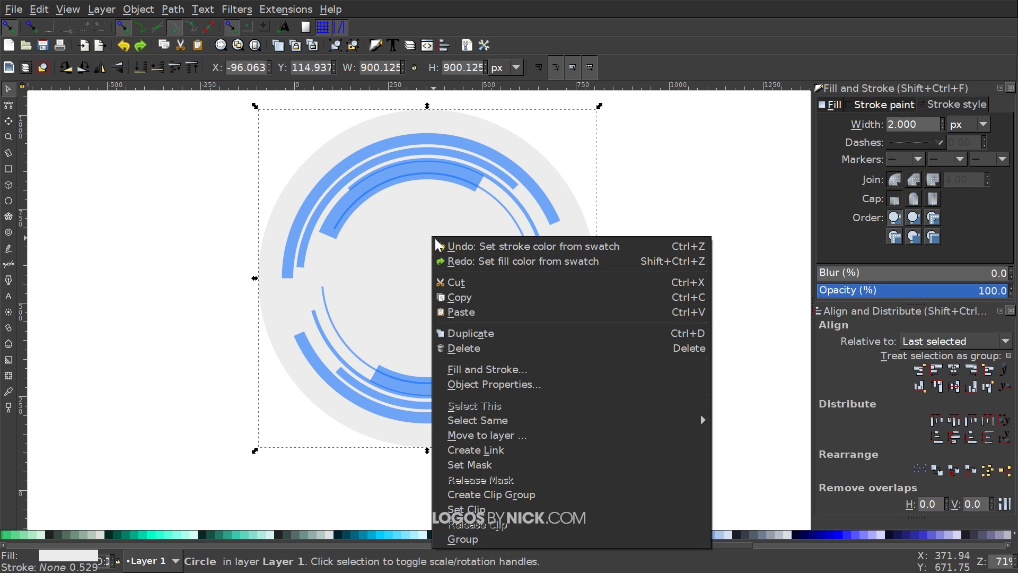
left_click(479, 333)
left_click(609, 534)
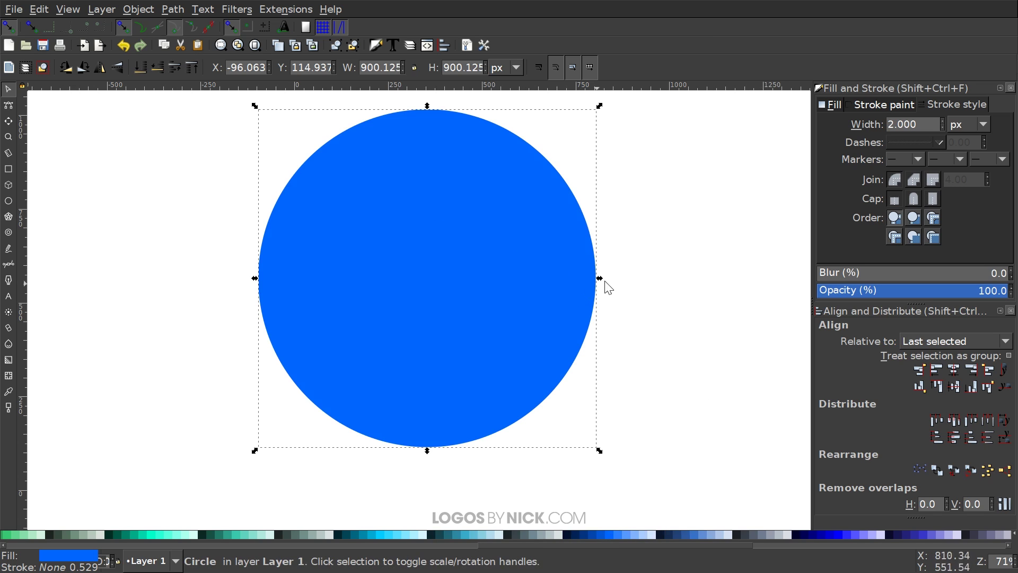
left_click_drag(600, 278, 486, 298)
left_click(587, 455)
left_click_drag(503, 378, 472, 390)
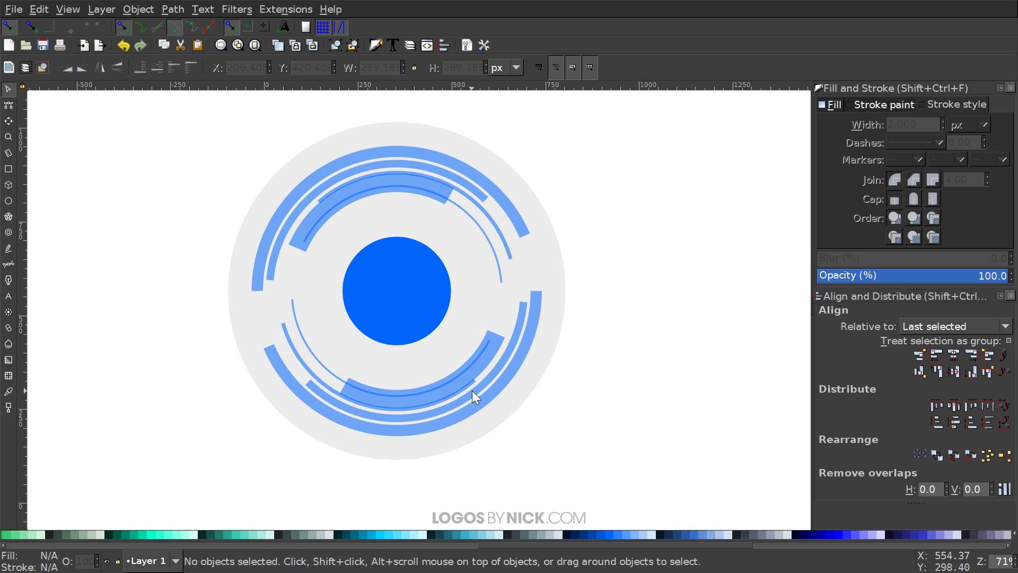
Lower the blue centre dot's opacity to about 47.2%.
left_click(405, 296)
left_click(920, 292)
left_click_drag(910, 294, 907, 295)
left_click_drag(425, 287, 451, 270)
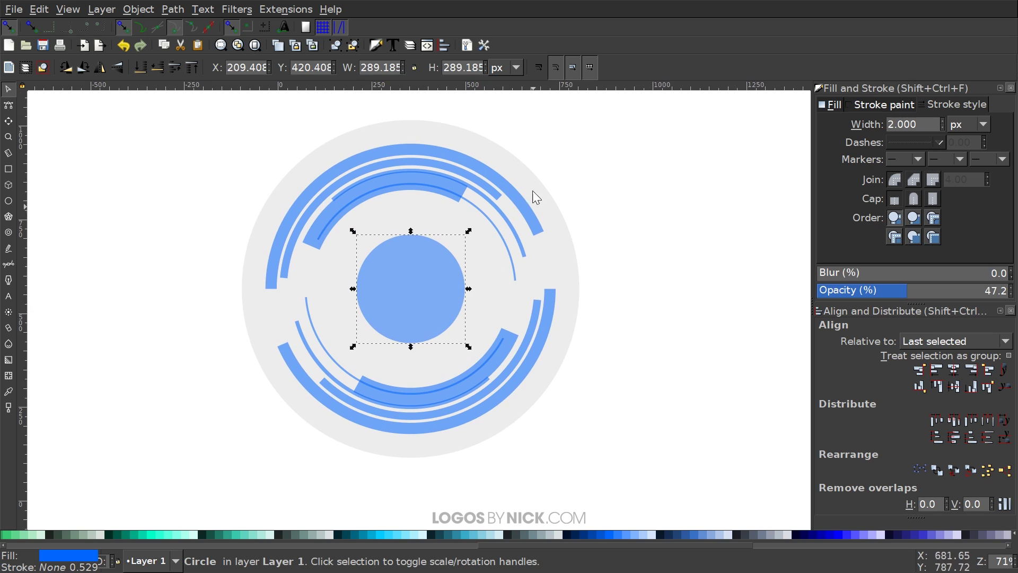
scroll(370, 150, "down", 2, "ctrl")
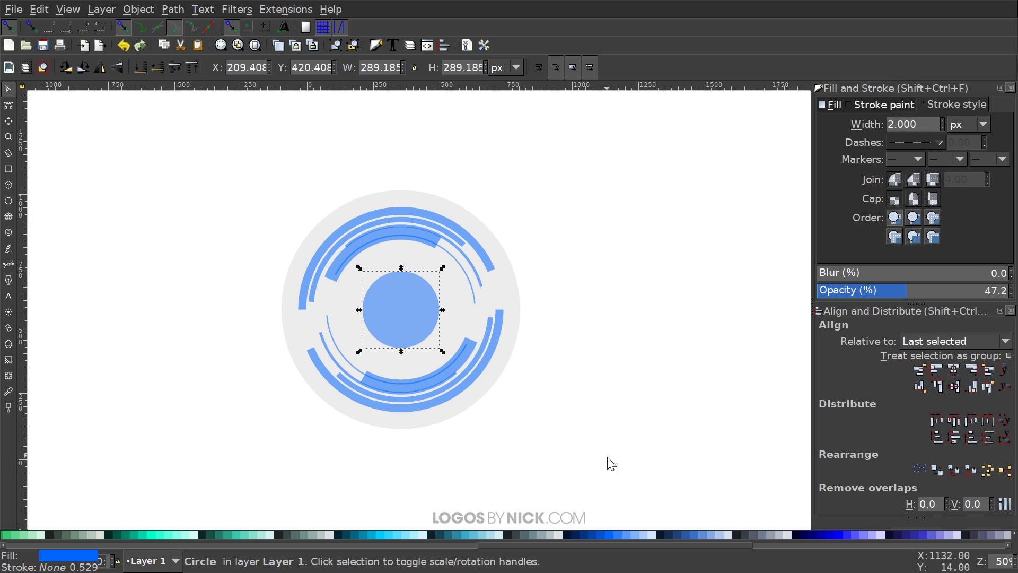
Group the rings and centre dot, then duplicate the group and enlarge the copy around the logo.
mouse_move(635, 489)
left_mouse_down()
mouse_move(291, 266)
mouse_move(232, 196)
mouse_move(220, 200)
mouse_move(295, 207)
mouse_move(212, 201)
mouse_move(207, 174)
mouse_move(201, 202)
left_mouse_up()
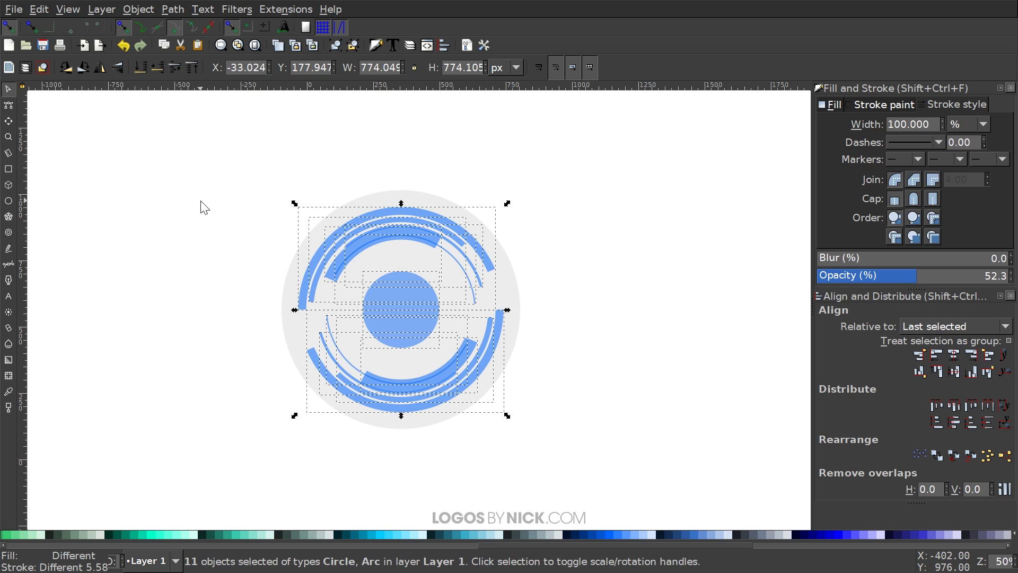
left_click(335, 45)
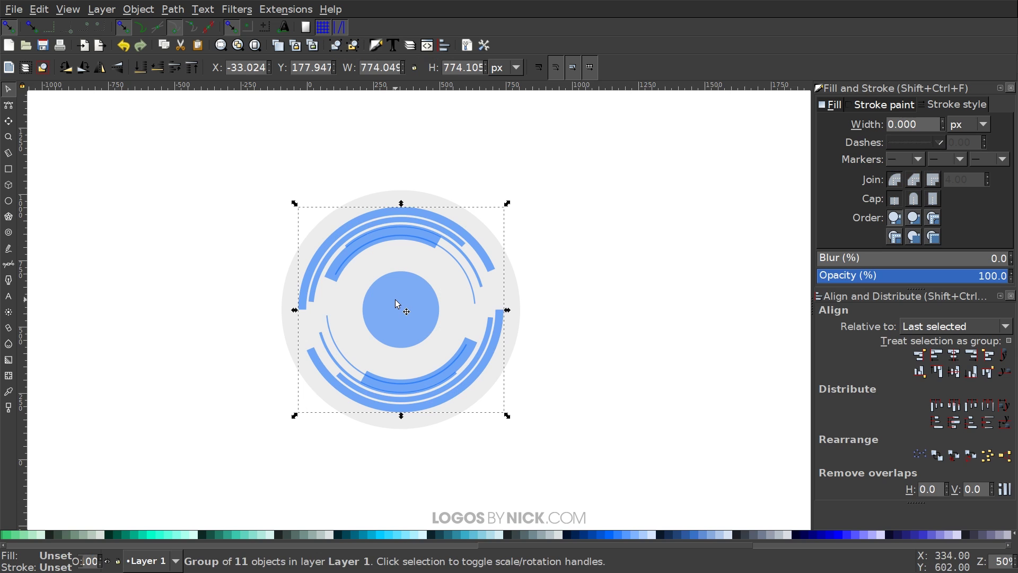
key("ctrl+d")
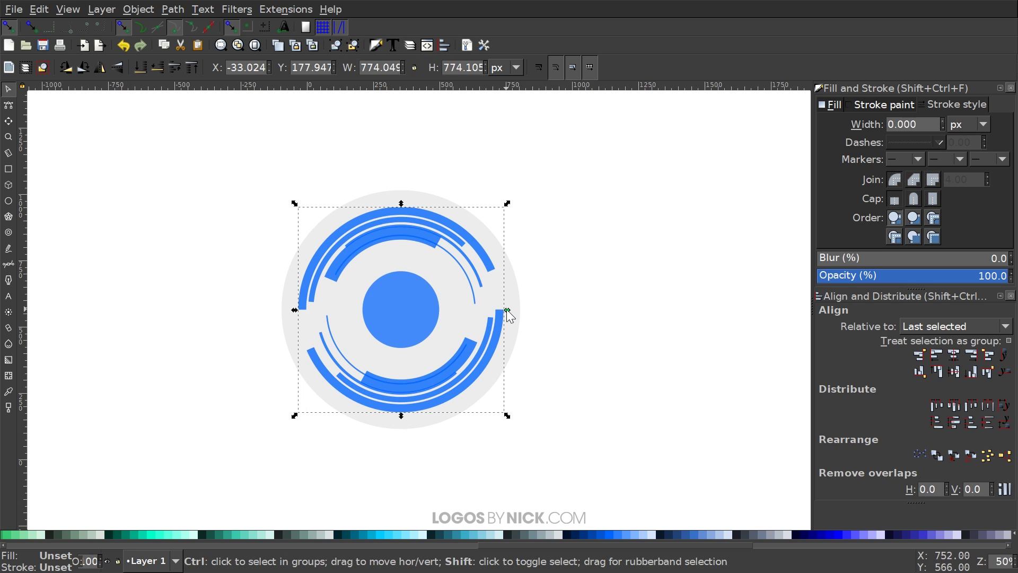
left_click_drag(507, 310, 562, 328)
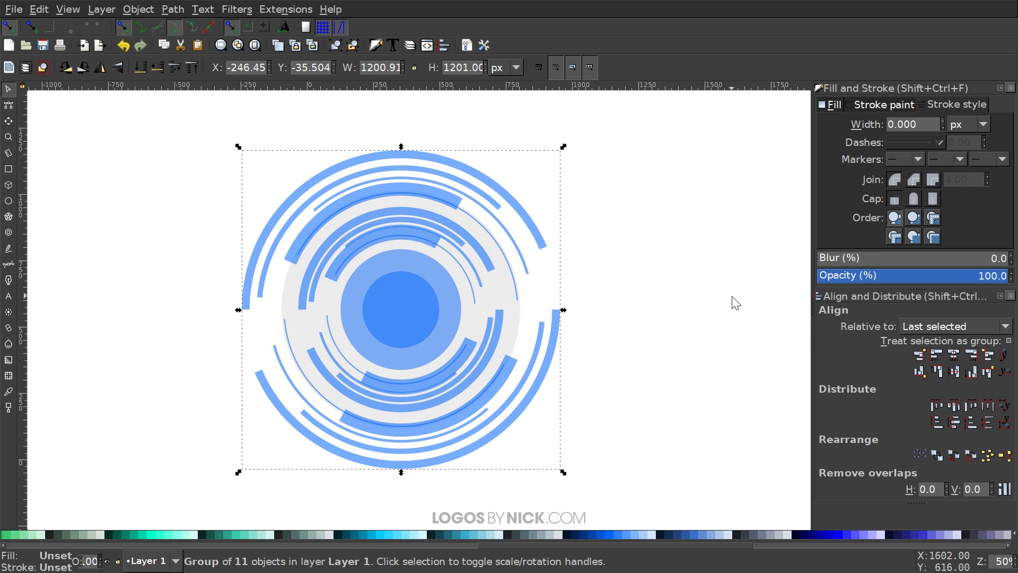
Ungroup the enlarged copy and delete its extra centre circle.
left_click(352, 45)
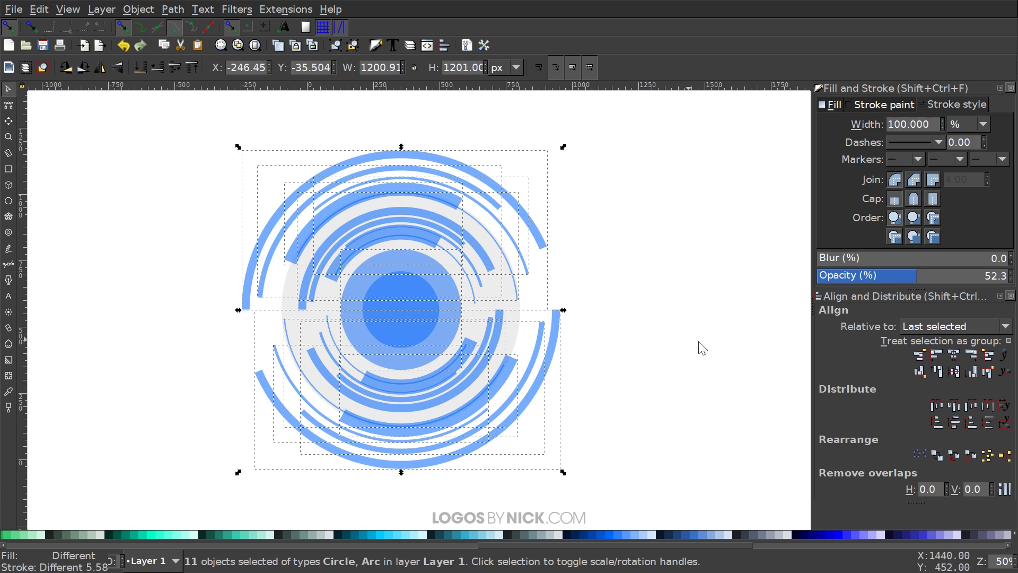
left_click(689, 234)
left_click_drag(396, 298, 630, 216)
key("Delete")
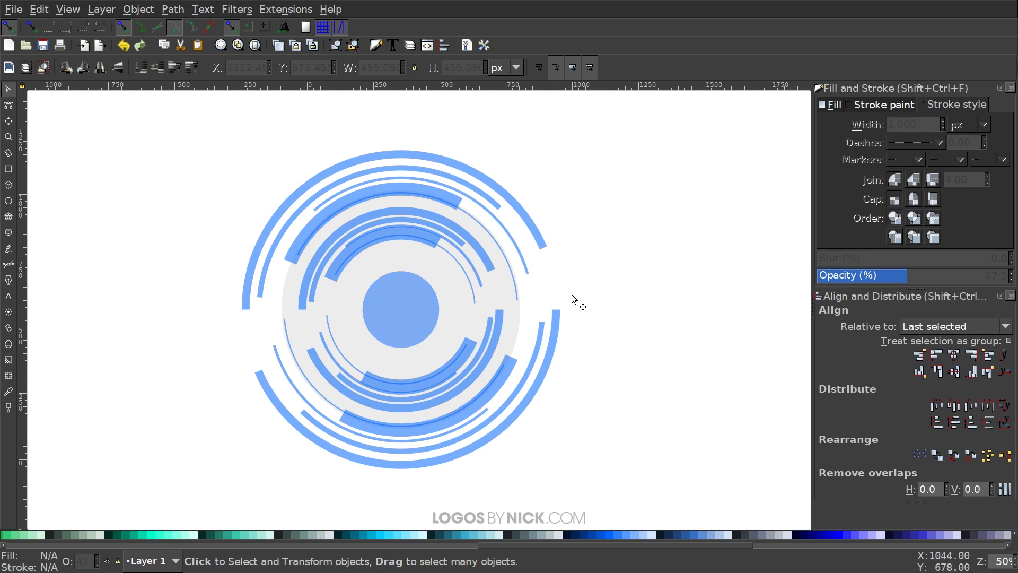
Enlarge the grey background circle so it encloses the new outer arcs.
left_click(531, 386)
left_click(546, 240, "shift")
left_click(656, 304)
left_click(449, 300)
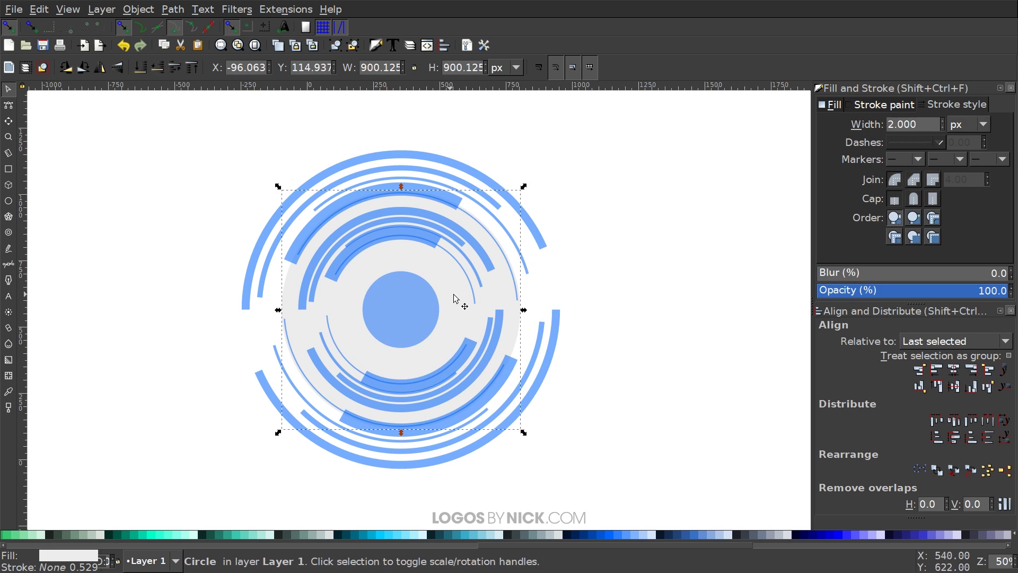
left_click_drag(522, 310, 582, 334)
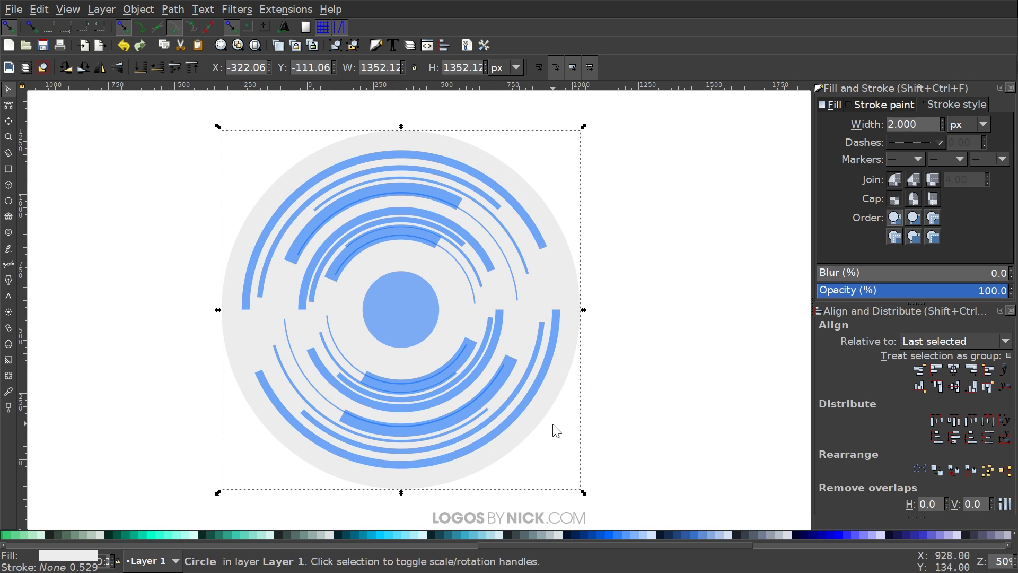
left_click(556, 335, "shift")
left_click(538, 234, "shift")
left_click_drag(550, 286, 731, 228)
key("ctrl+z")
scroll(497, 354, "down", 1, "ctrl")
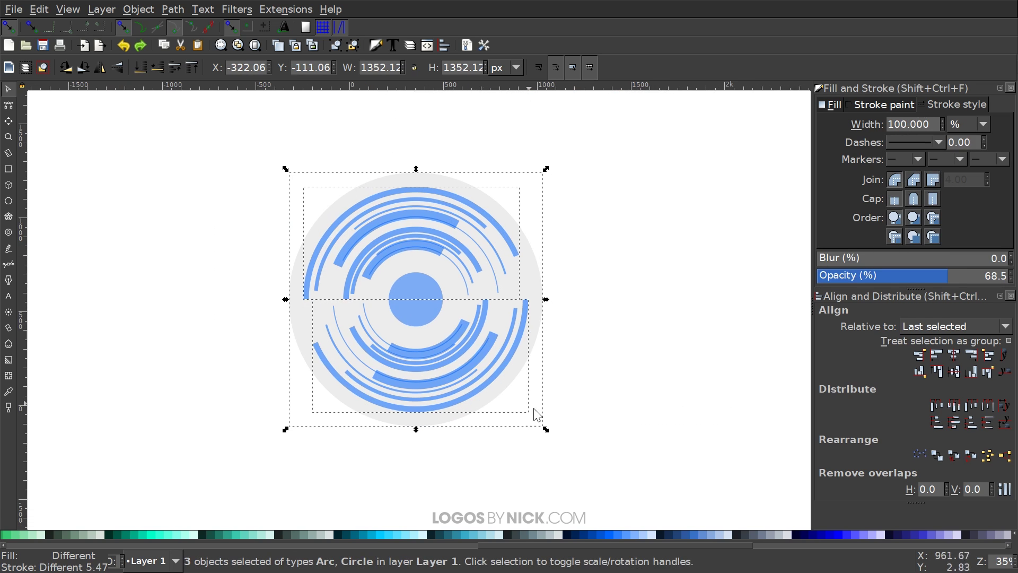
Rotate the arcs about 45° around the logo centre, leaving the centre dot and grey circle unselected.
left_click_drag(671, 480, 177, 102)
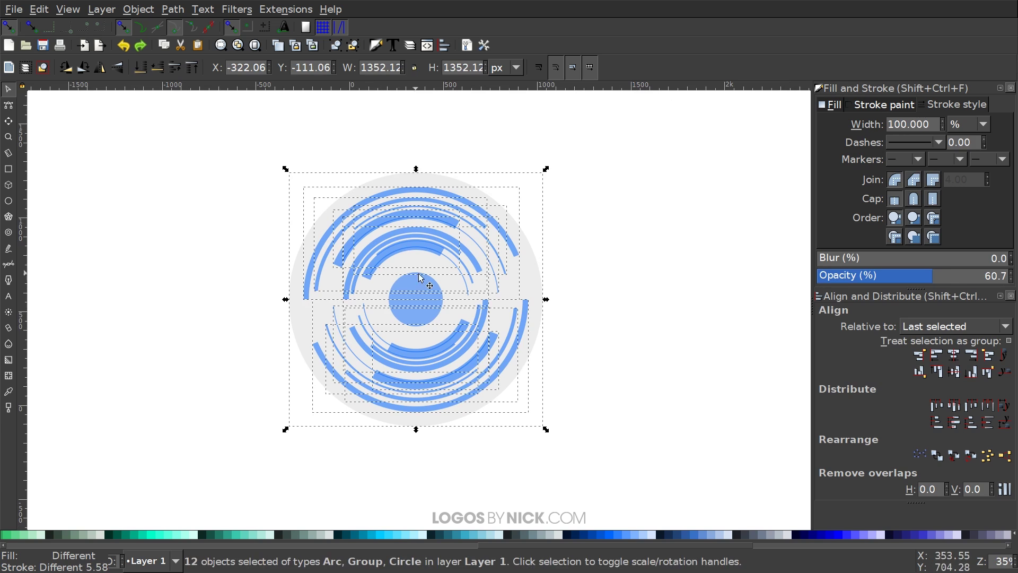
scroll(431, 277, "up", 1, "ctrl")
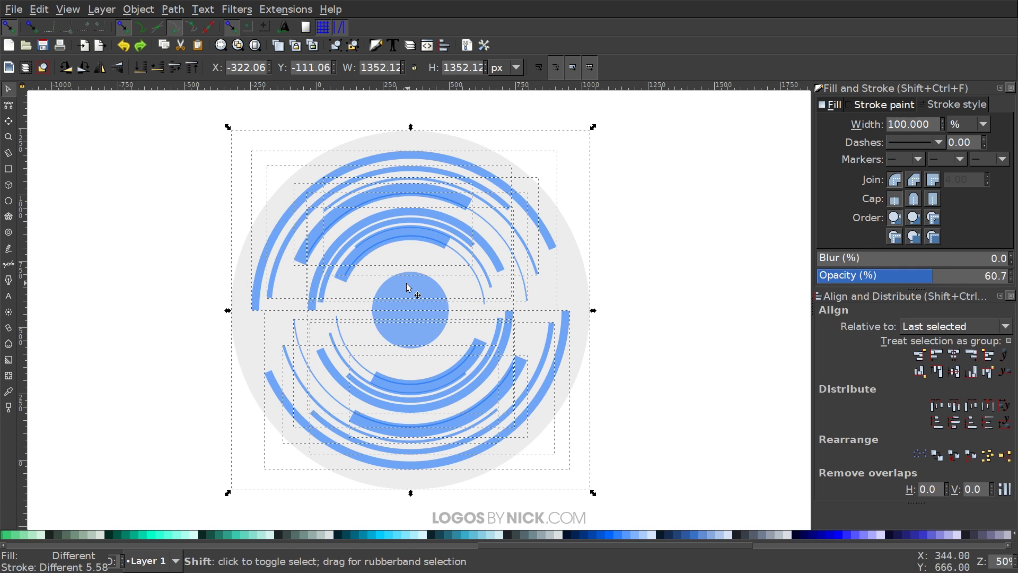
left_click(409, 288, "shift")
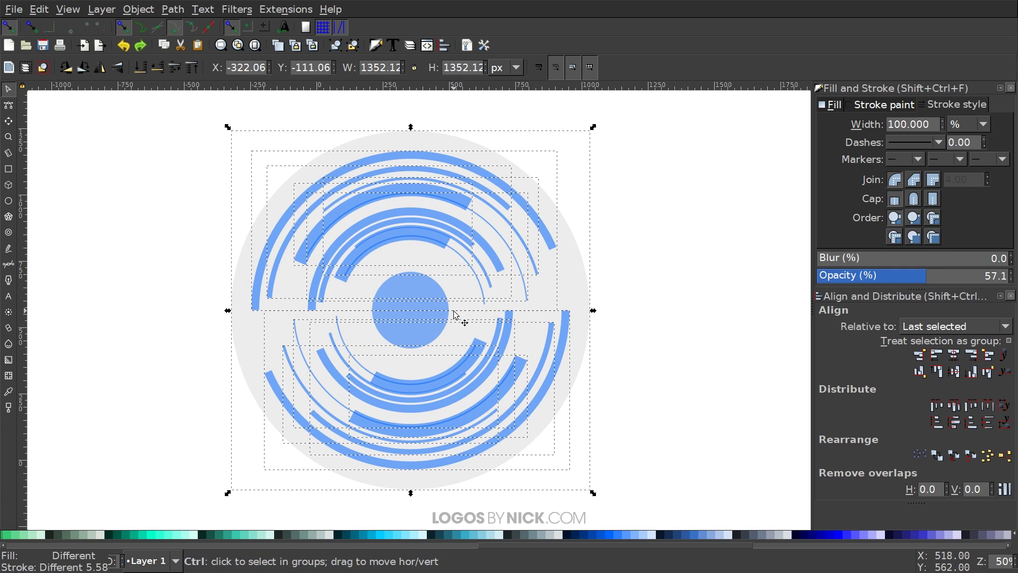
left_click(568, 265)
left_click_drag(592, 128, 620, 306)
left_click_drag(629, 409, 615, 372)
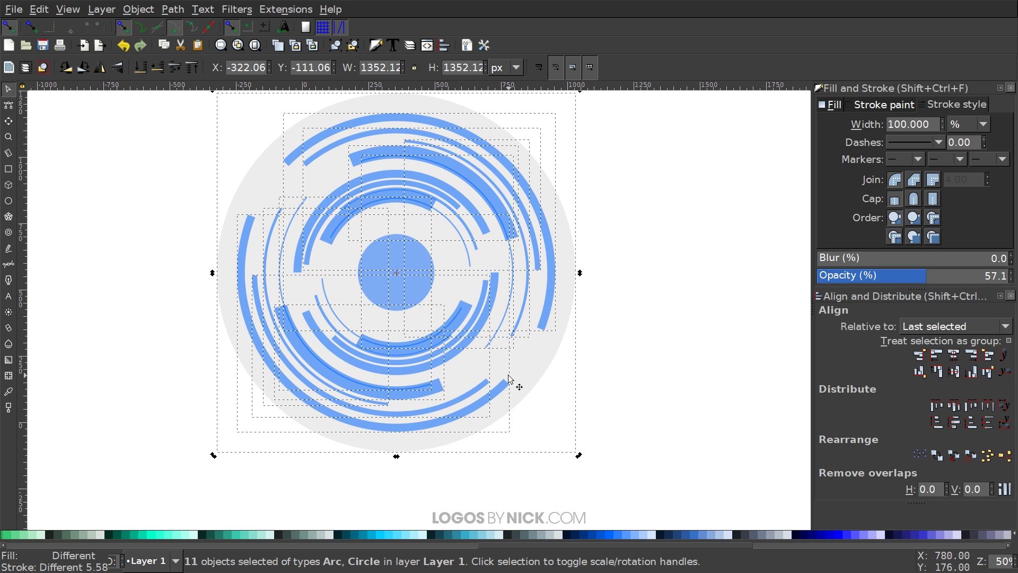
key("shift")
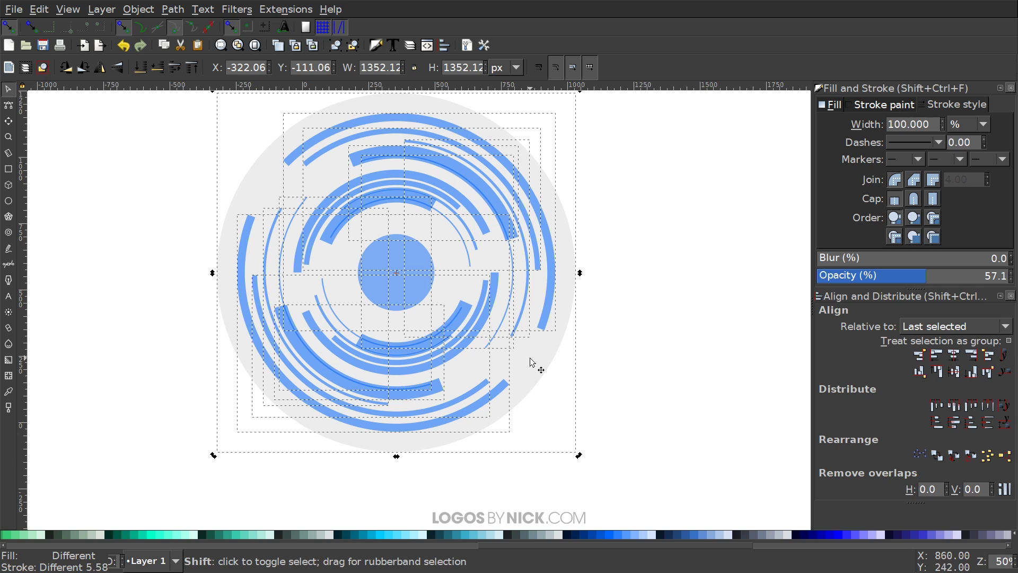
left_click(530, 363, "shift")
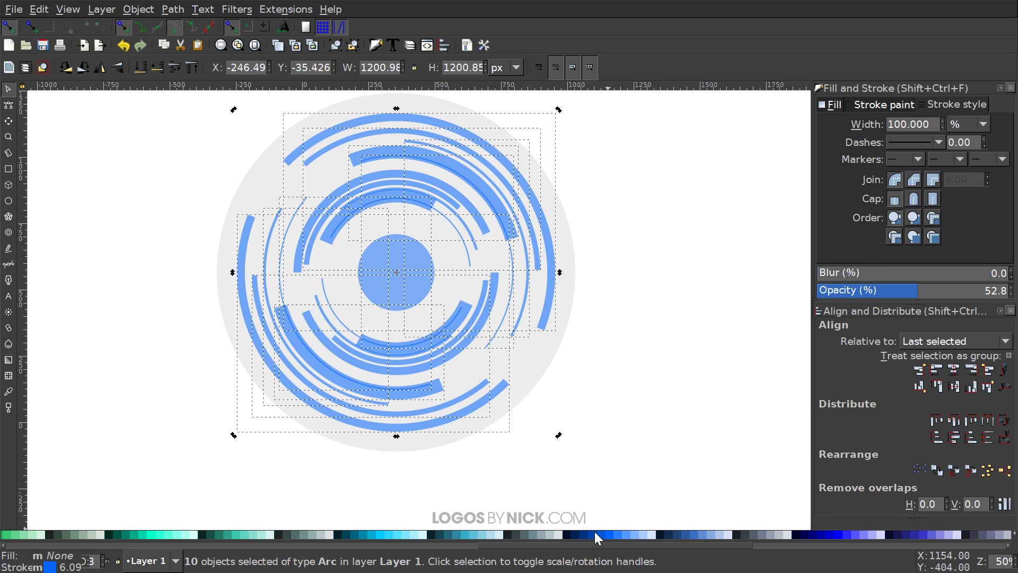
Set the stroke of the ten outer copied arcs to red from the palette.
left_click_drag(603, 544, 94, 542)
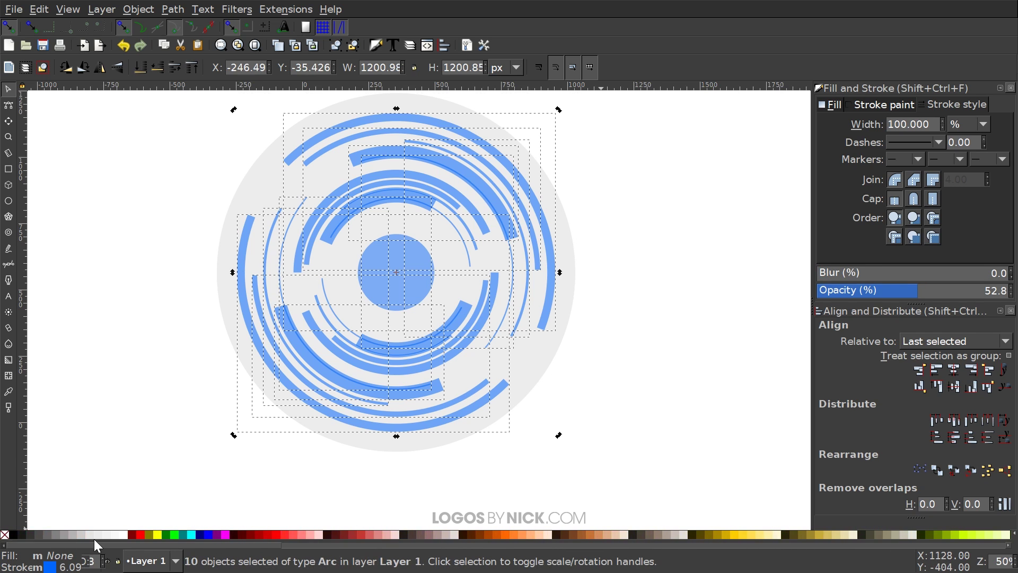
left_click(140, 534, "shift")
left_click_drag(510, 362, 529, 358)
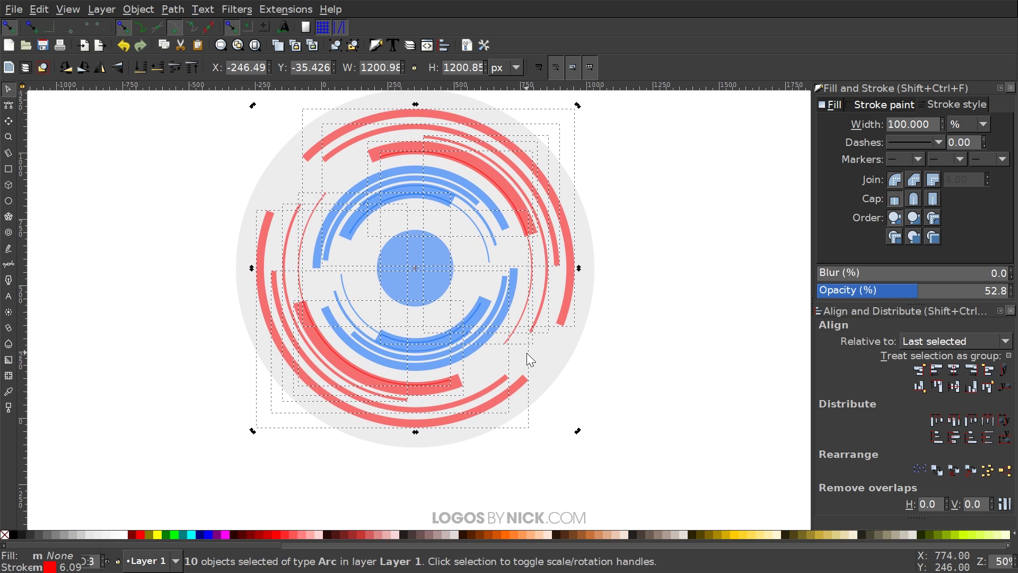
scroll(531, 348, "right", 1)
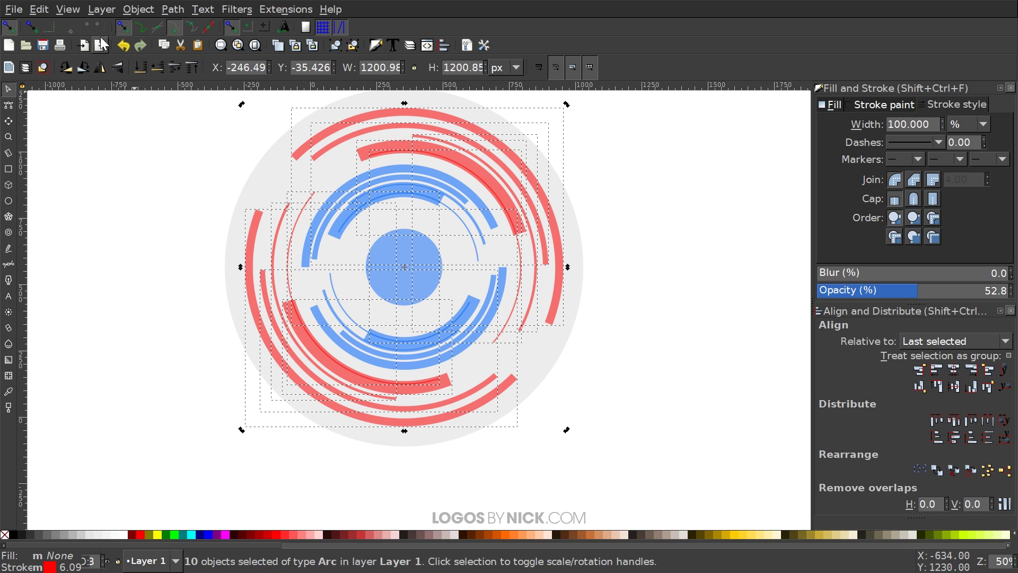
left_click(165, 10)
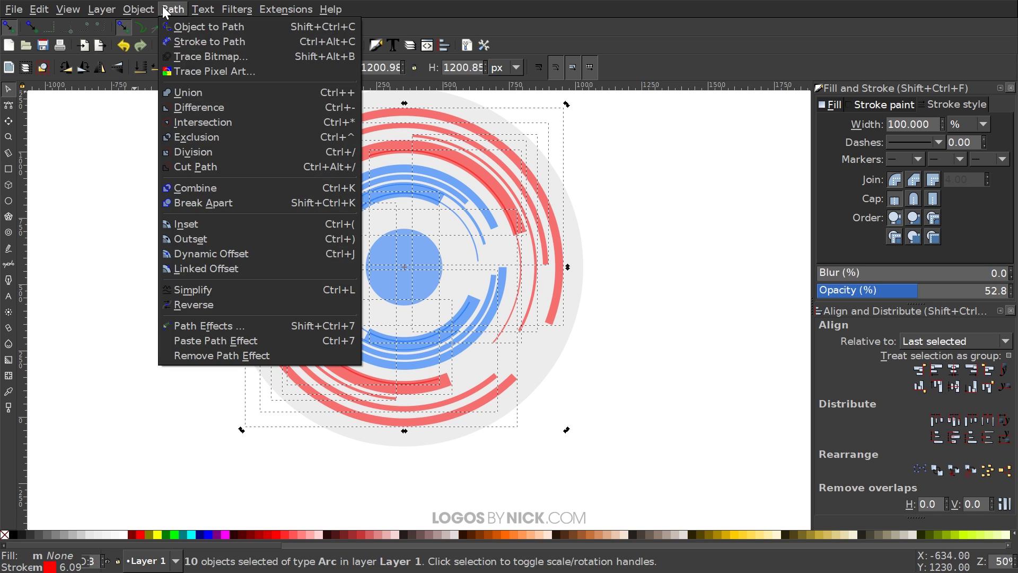
Convert the outer arcs' strokes to paths, with no fill and a red outline.
left_click(182, 36)
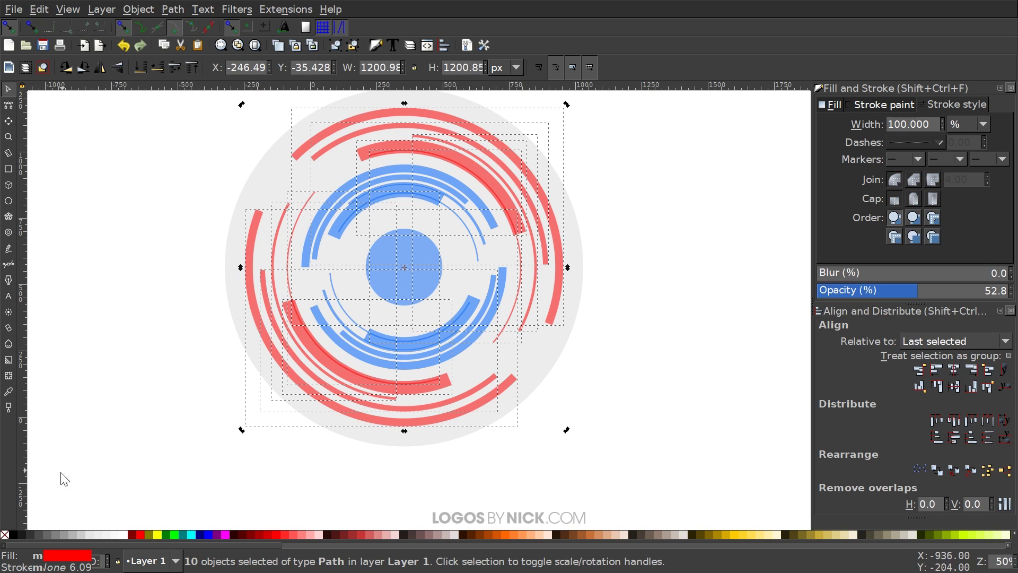
left_click(5, 535)
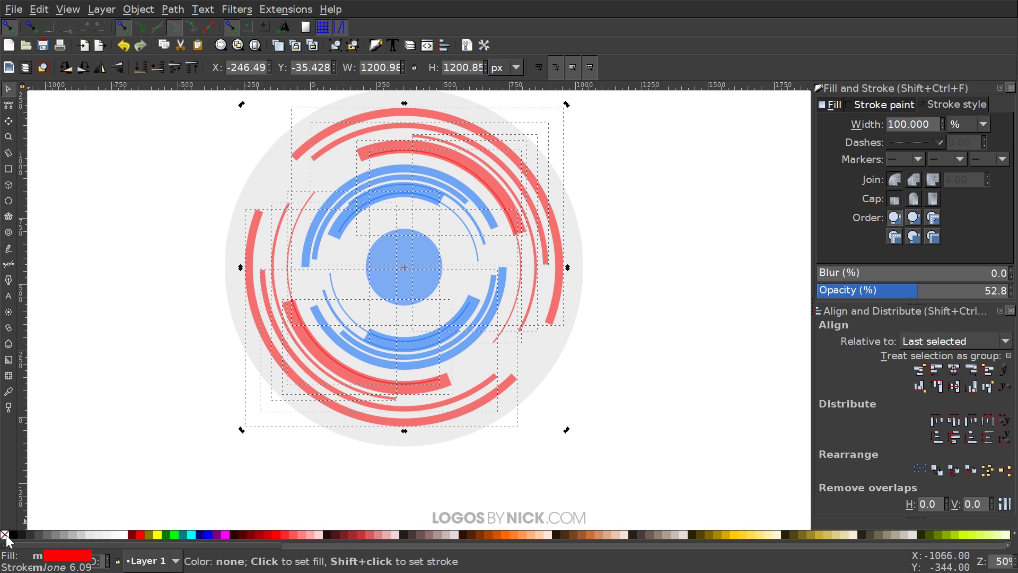
left_click(139, 535, "shift")
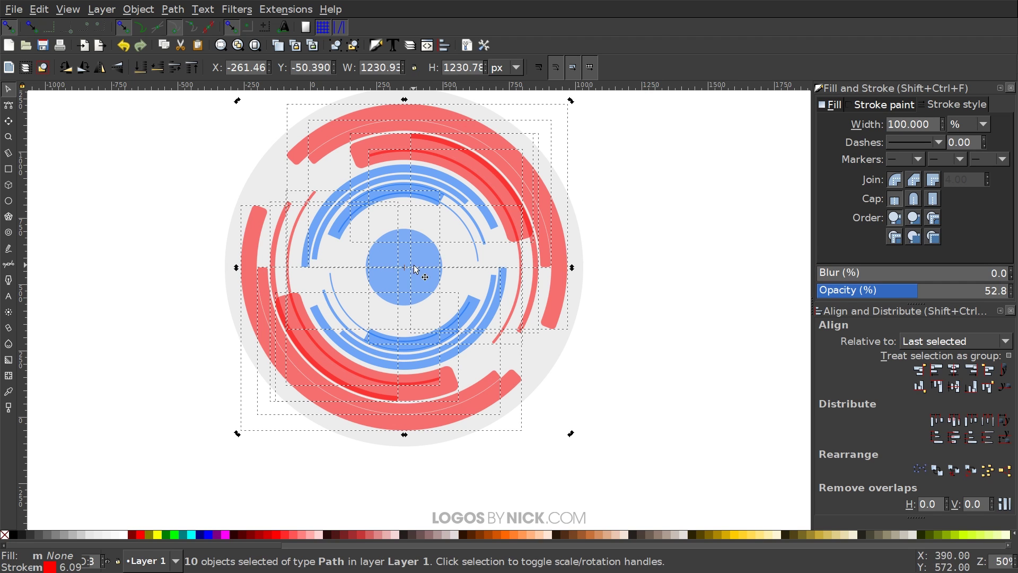
left_click_drag(411, 266, 403, 270)
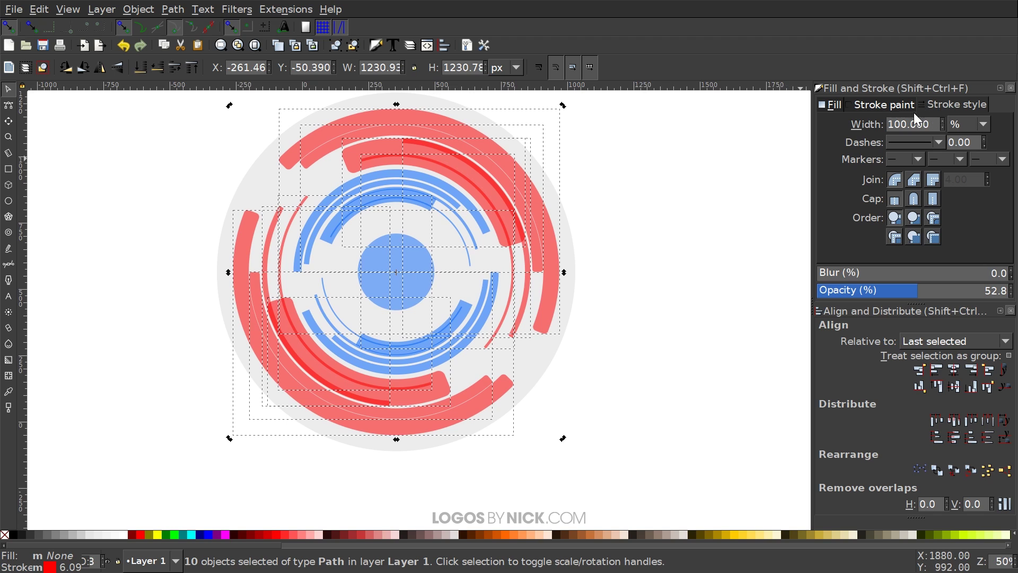
Set the red outline width to 4 px, then deselect the arcs.
left_click(979, 126)
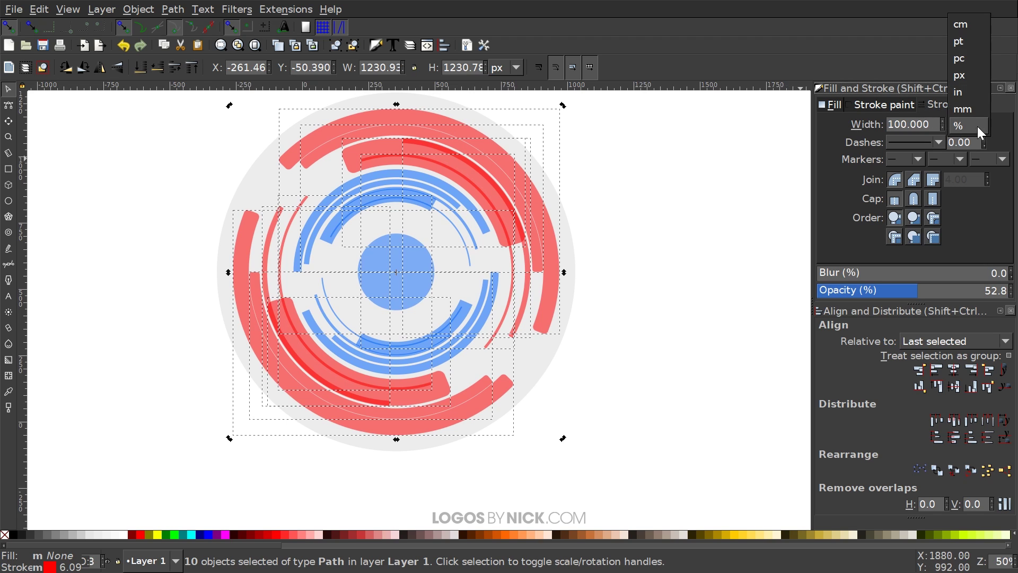
left_click(961, 75)
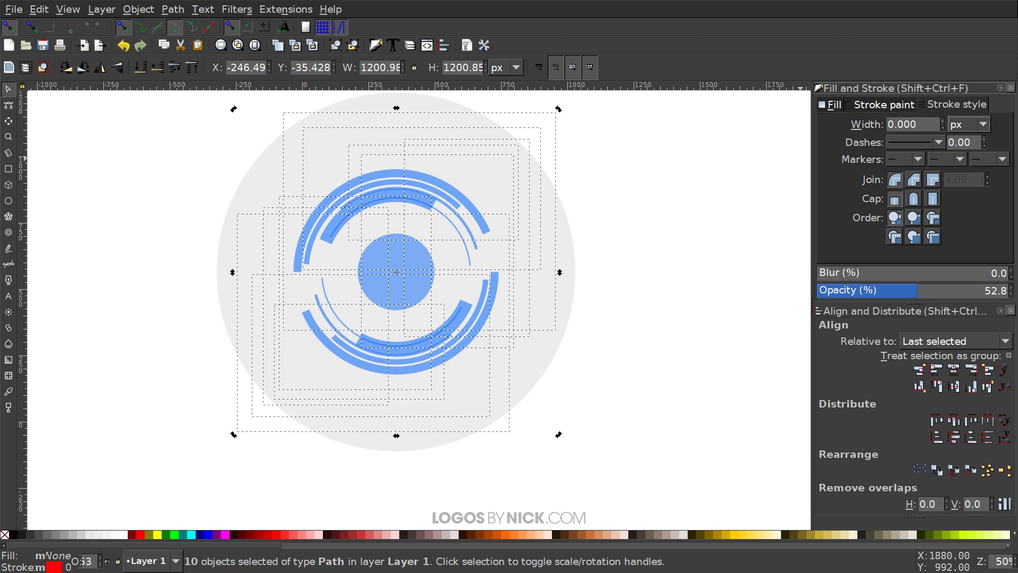
type("3")
key("Return")
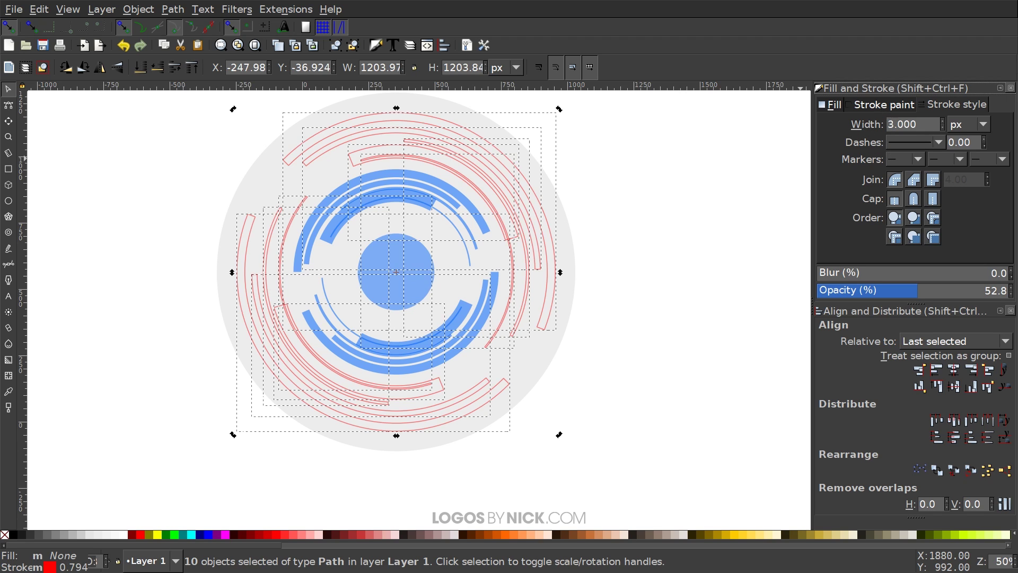
type("4")
key("Return")
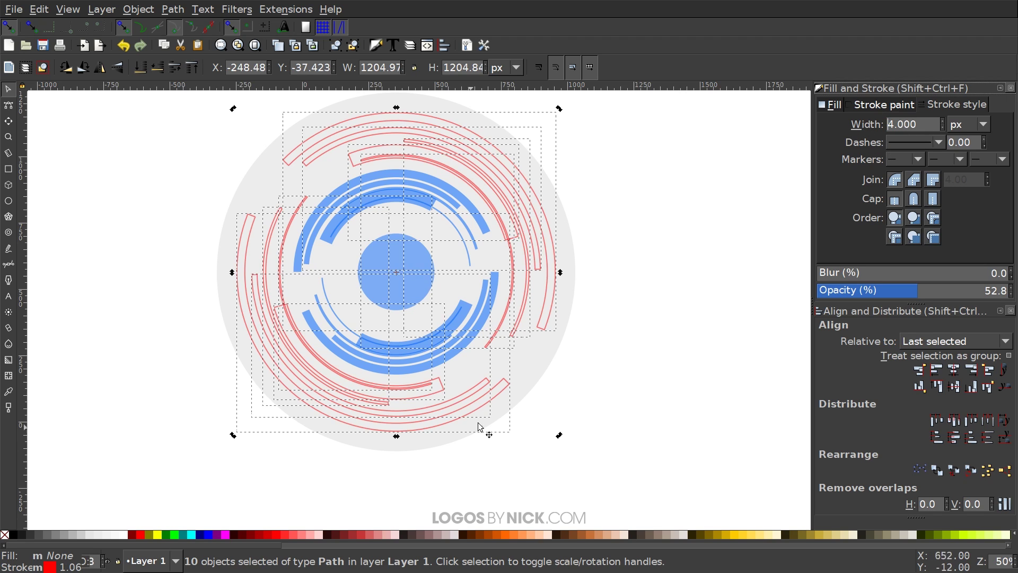
left_click(667, 206)
left_click_drag(490, 335, 492, 406)
Fill one red outline arc solid red and remove its stroke.
scroll(479, 401, "up", 1)
scroll(302, 307, "up", 2)
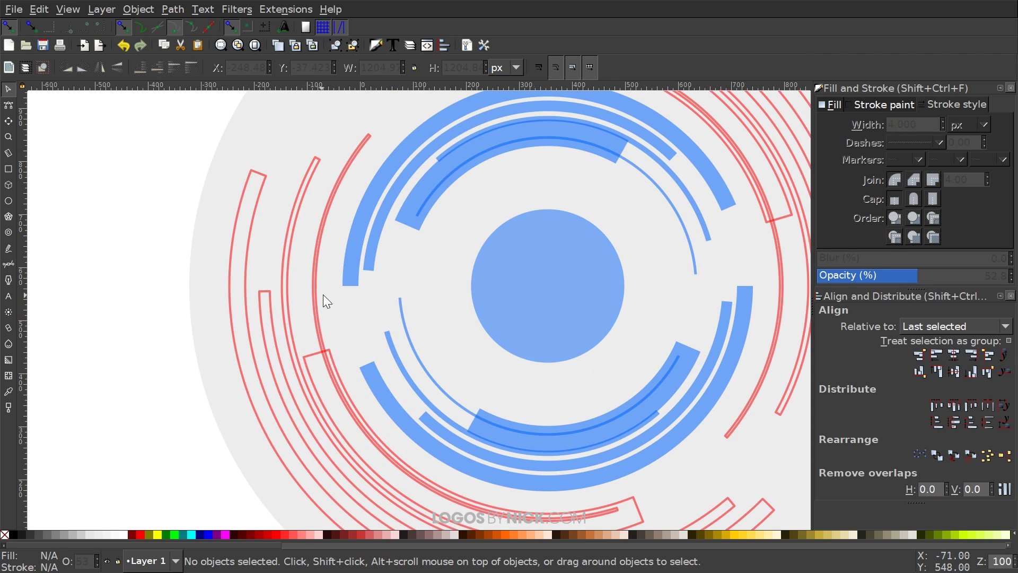
left_click(363, 145)
scroll(268, 233, "down", 3)
scroll(268, 234, "right", 3)
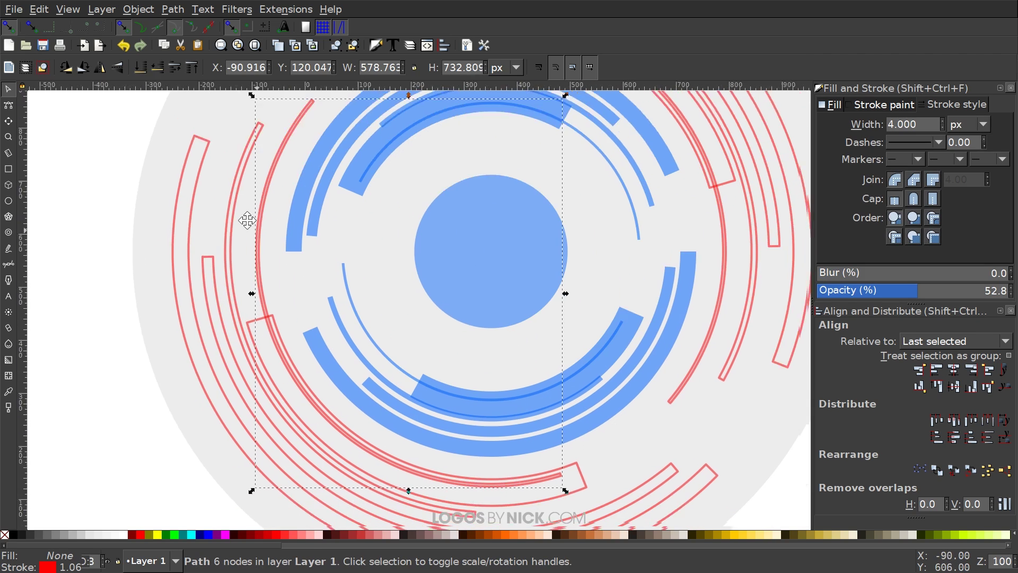
left_click(141, 534)
left_click(7, 534, "shift")
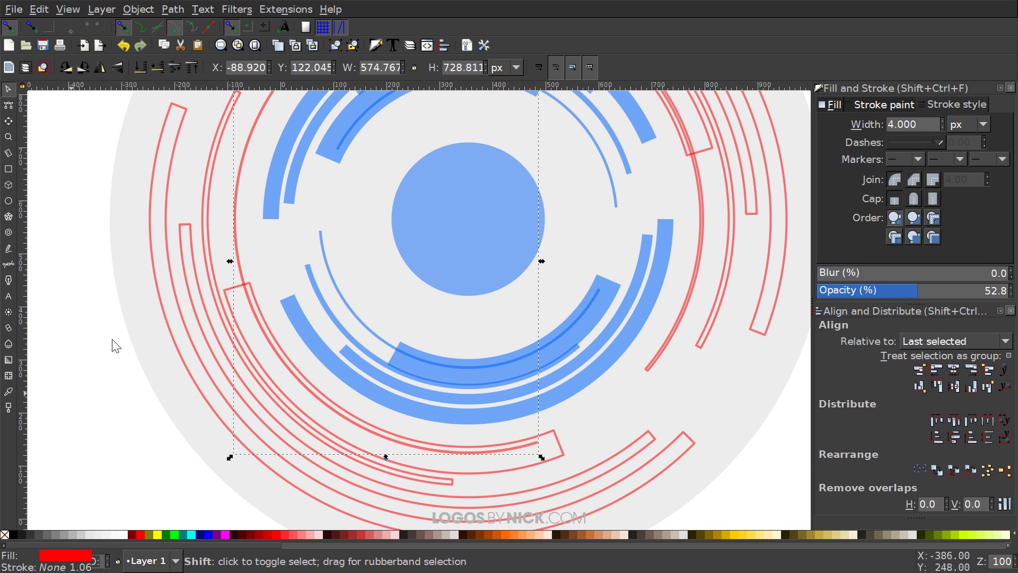
Fill the left red outline arc solid red with no stroke.
scroll(250, 295, "up", 5)
scroll(250, 295, "right", 1)
scroll(217, 306, "down", 9)
scroll(217, 306, "left", 3)
scroll(300, 295, "up", 5)
scroll(299, 296, "right", 1)
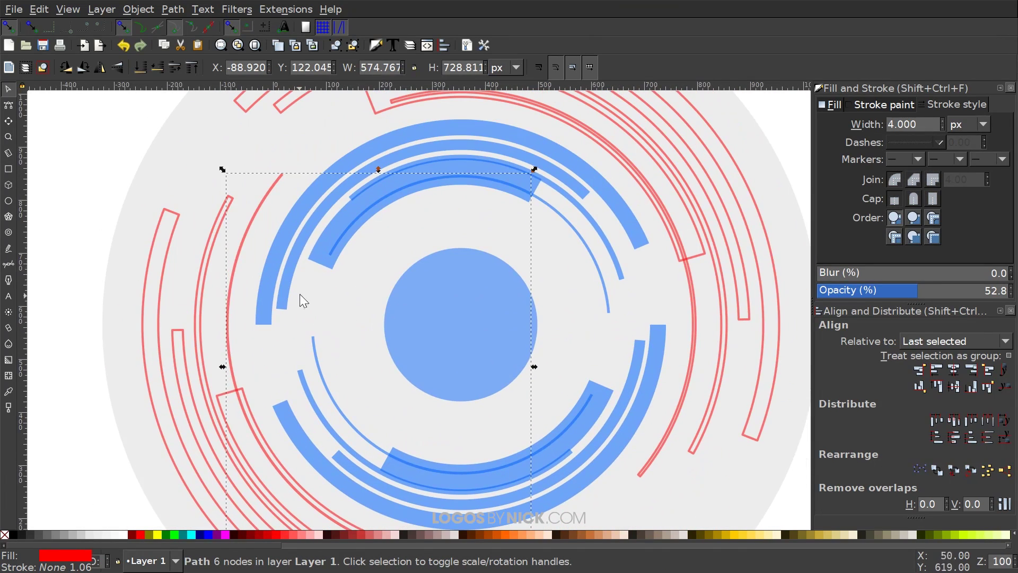
left_click(298, 238)
scroll(254, 265, "down", 4)
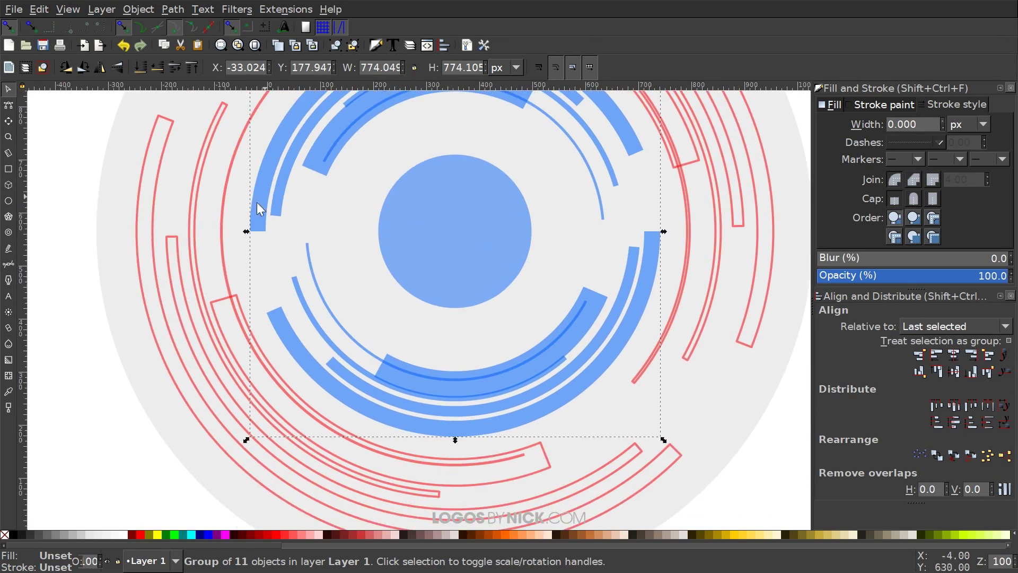
left_click(208, 138)
left_click(140, 534)
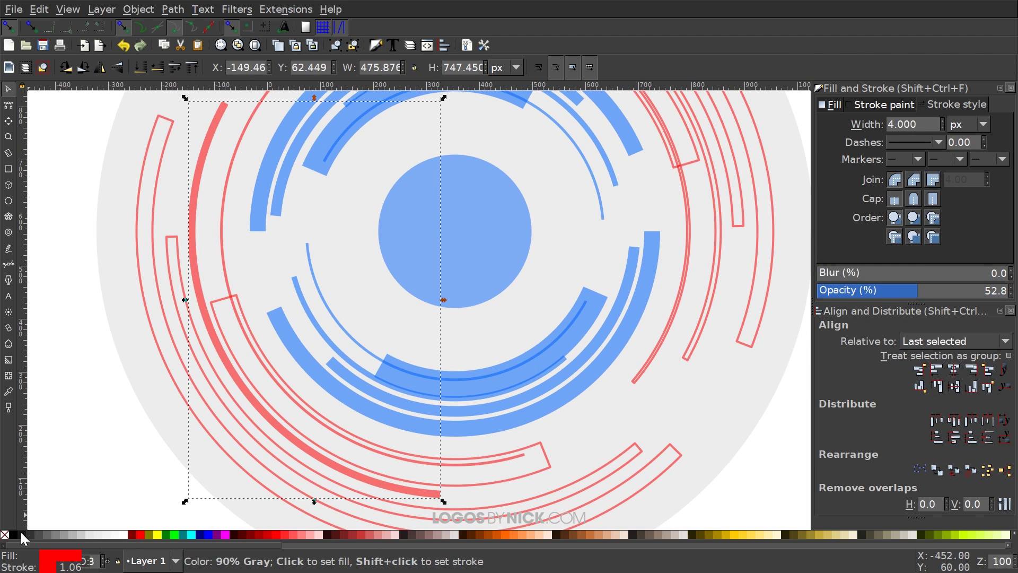
left_click(5, 535, "shift")
Make the inner and outer red outline arcs solid red without outlines.
mouse_move(431, 124)
left_mouse_down()
mouse_move(405, 263)
mouse_move(347, 369)
left_mouse_up()
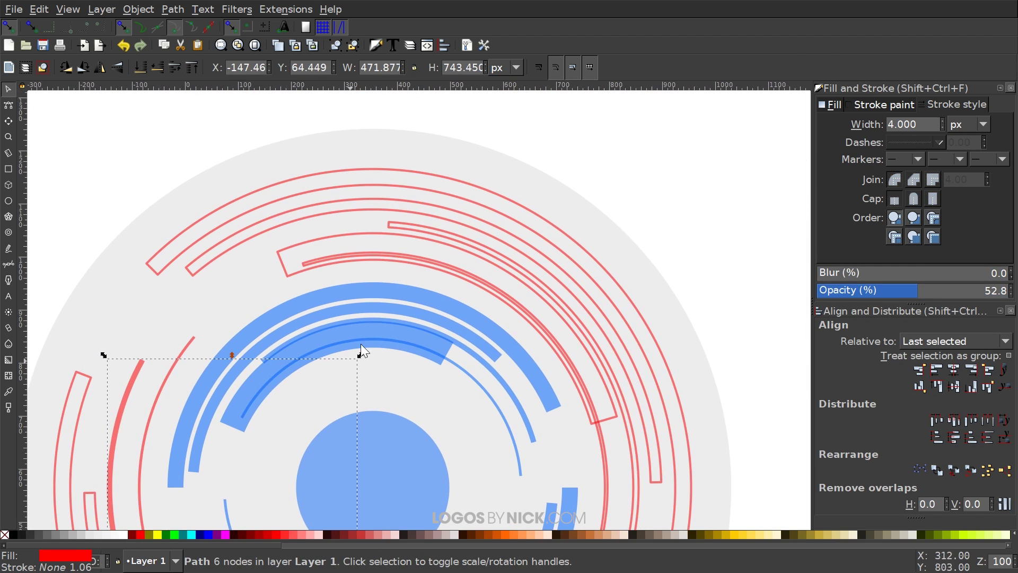
left_click(380, 254)
left_click(139, 534)
left_click(5, 534, "shift")
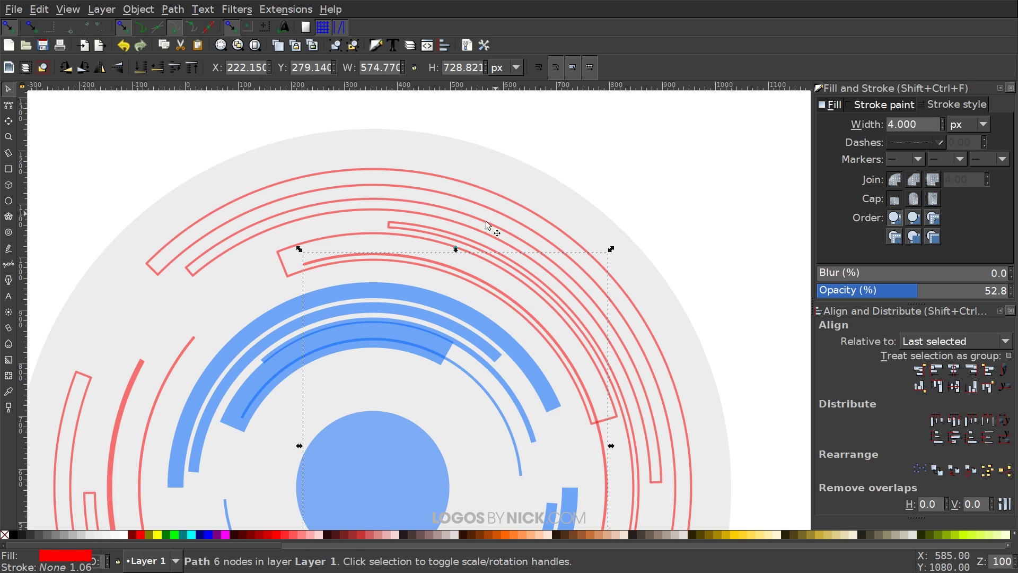
left_click(435, 237)
left_click(139, 534)
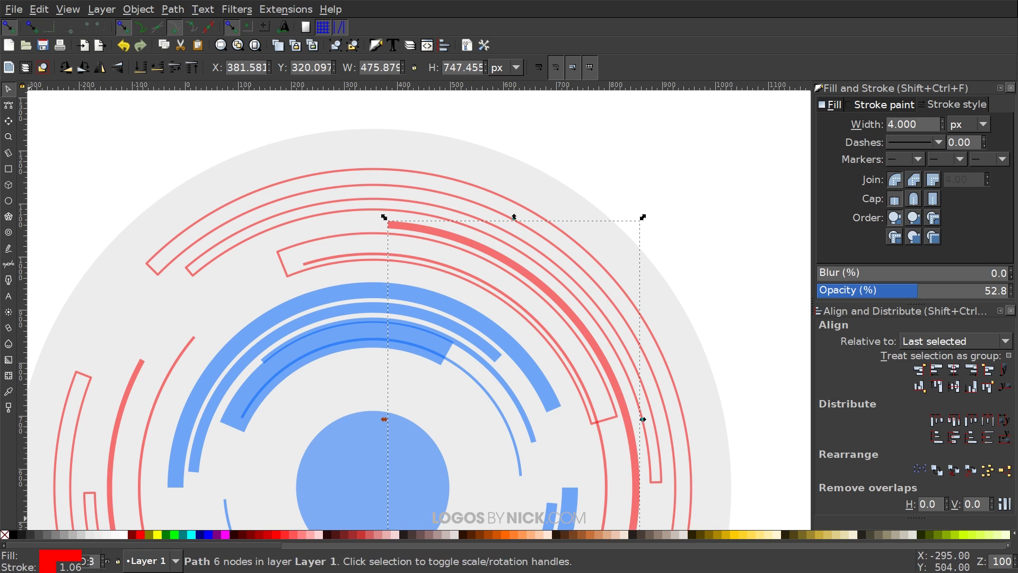
left_click(5, 534, "shift")
Rubber-band select all 12 logo objects.
scroll(574, 293, "down", 2)
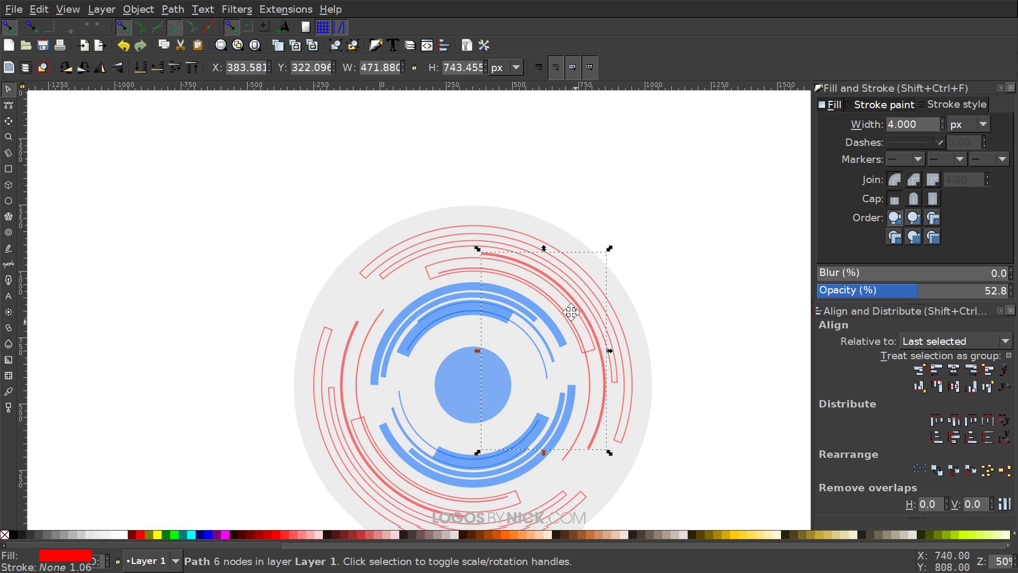
left_click_drag(576, 324, 523, 181)
left_click(402, 241)
mouse_move(701, 447)
left_mouse_down()
mouse_move(570, 341)
mouse_move(260, 125)
mouse_move(210, 70)
mouse_move(146, 370)
left_mouse_up()
left_click_drag(455, 450, 445, 169)
left_click(138, 9)
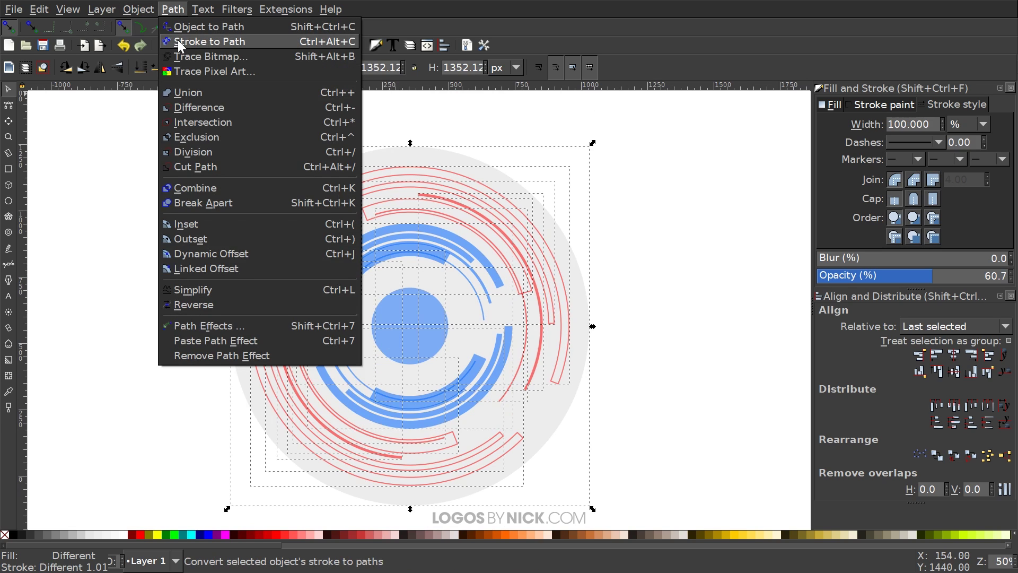
Convert the selected arcs' strokes to filled paths with Stroke to Path, then deselect.
left_click(177, 41)
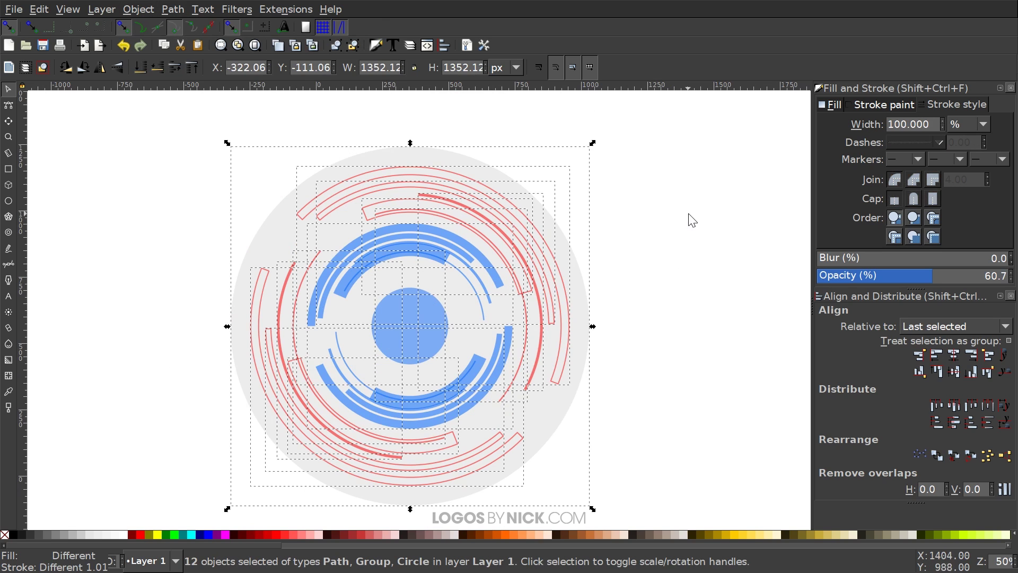
key("Escape")
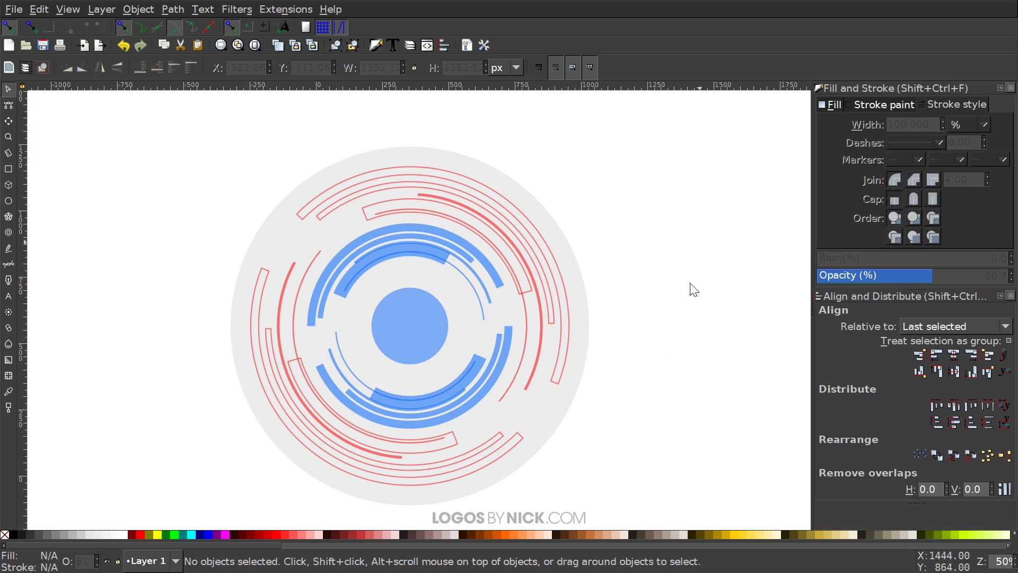
left_click_drag(649, 358, 623, 310)
Ungroup the blue arc group into separate arcs.
left_click(377, 203)
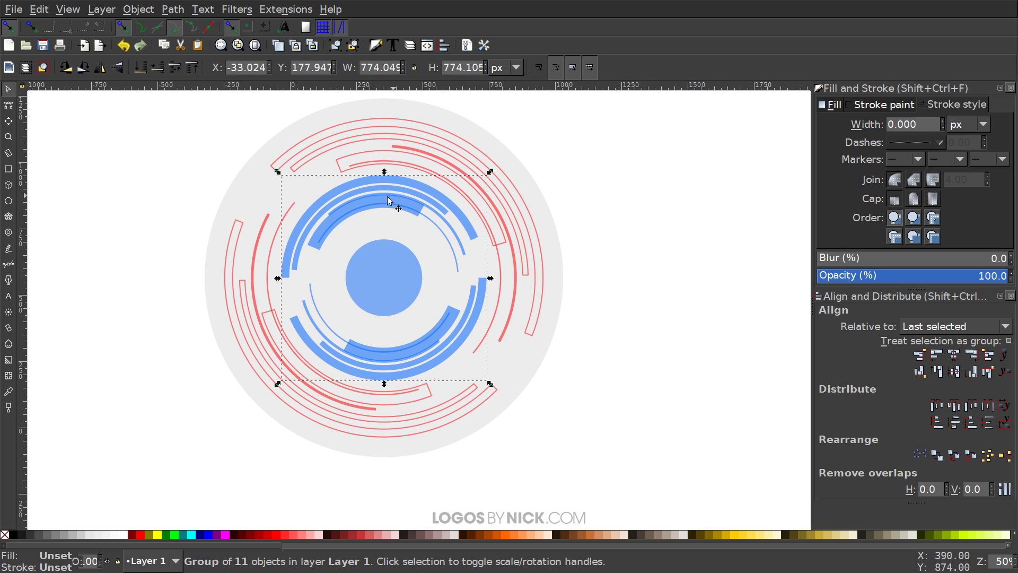
left_click(352, 45)
left_click(351, 45)
left_click(785, 317)
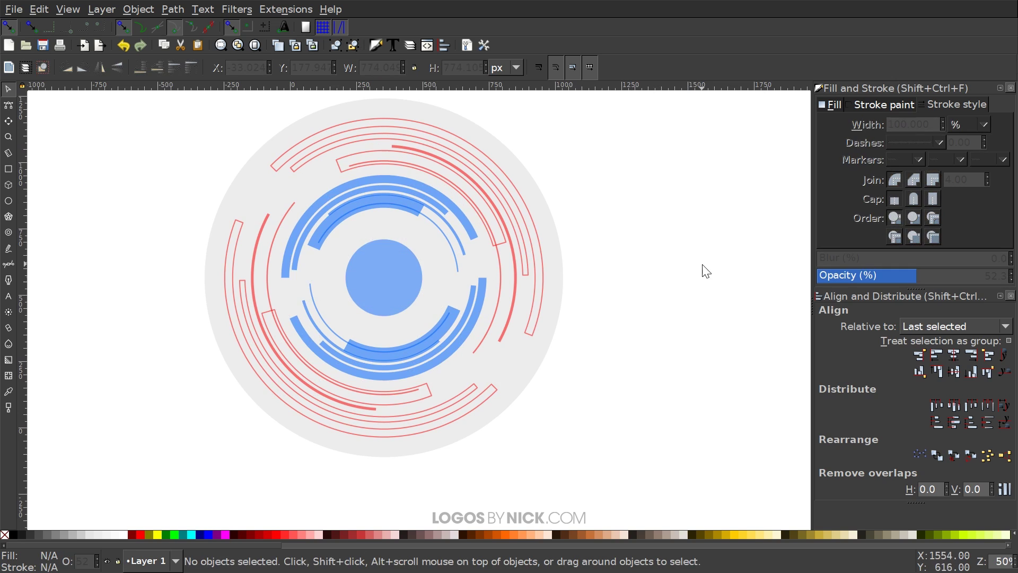
left_click(455, 249)
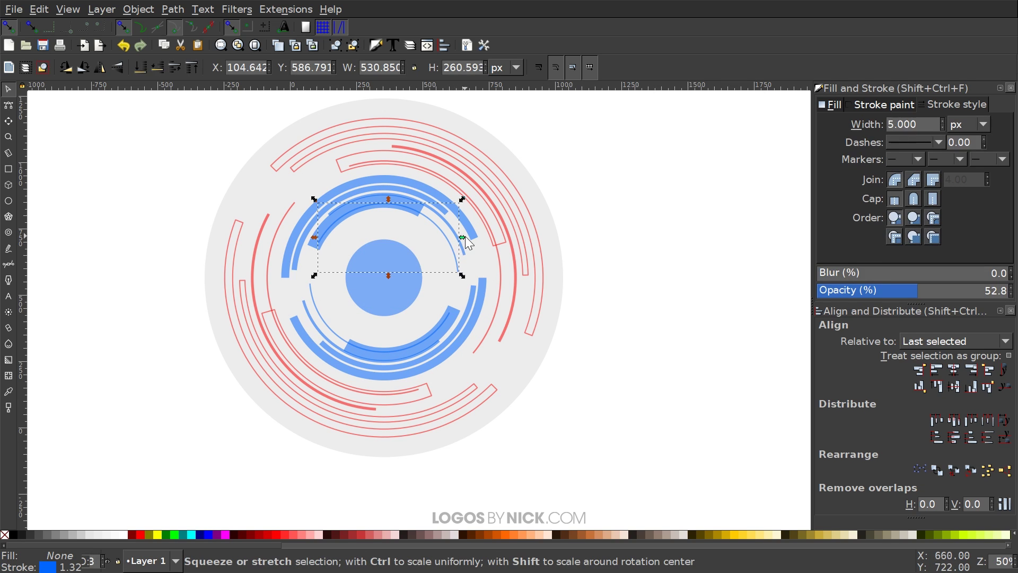
Box-select all 22 logo objects and run Object to Path on them, then deselect.
left_click(447, 205)
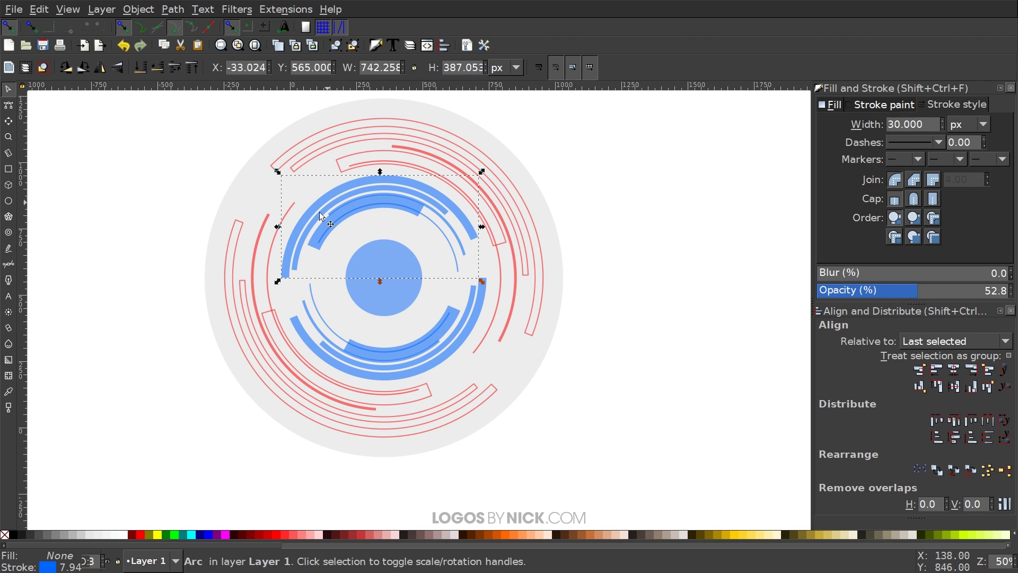
scroll(371, 217, "down", 2)
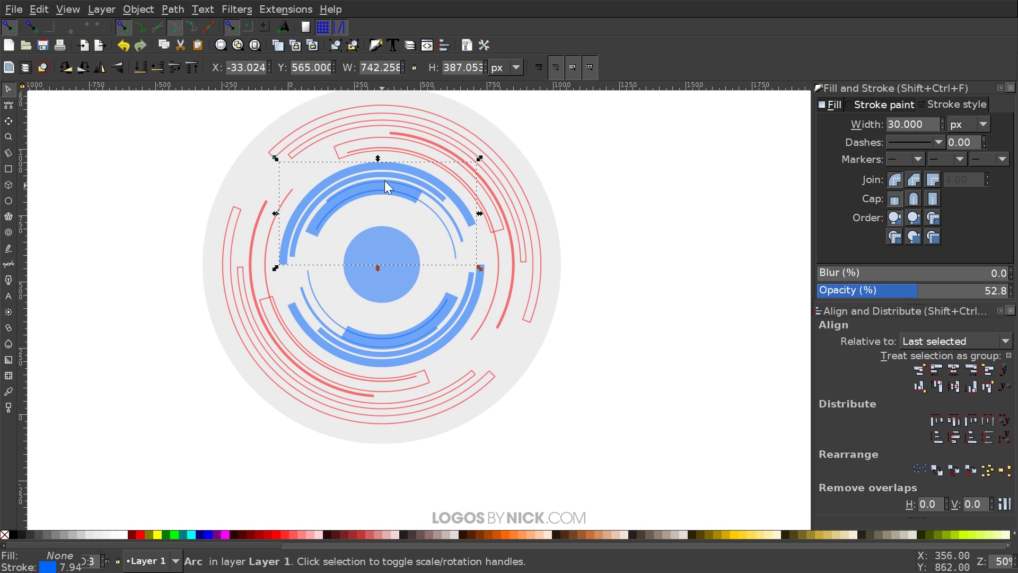
left_click(645, 480)
left_click_drag(652, 474, 119, 194)
left_click_drag(380, 314, 367, 270)
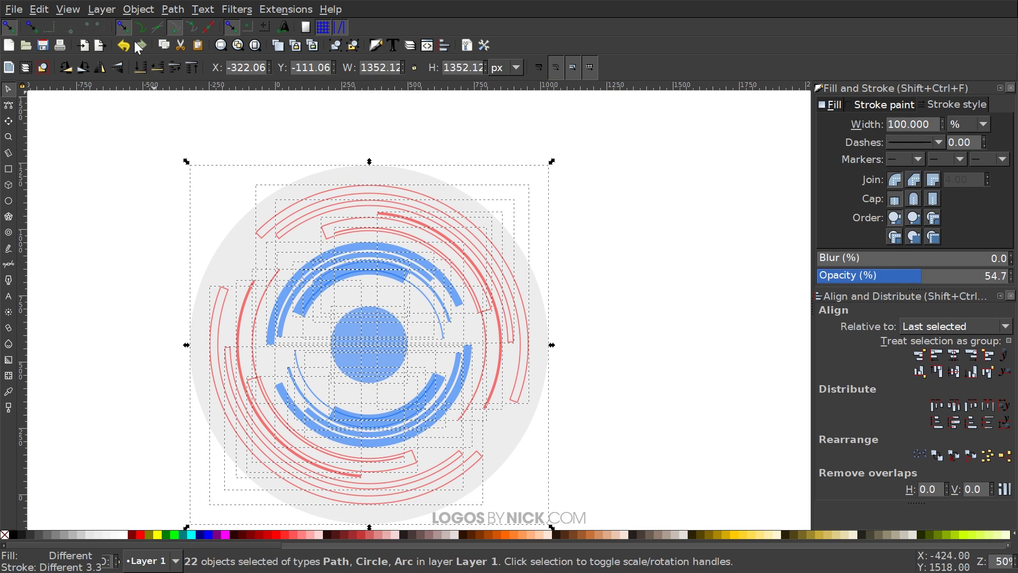
left_click(357, 45)
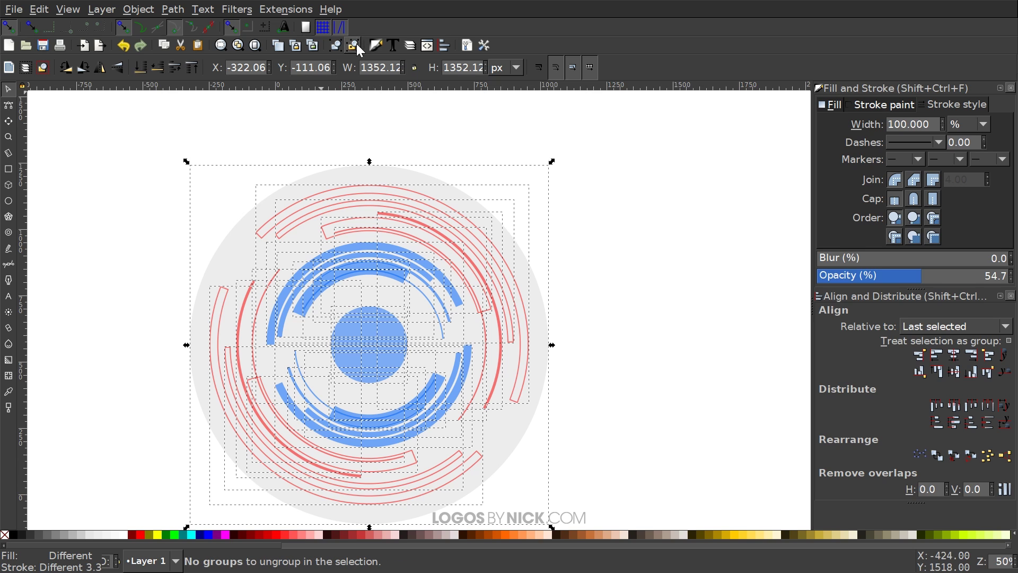
left_click(166, 10)
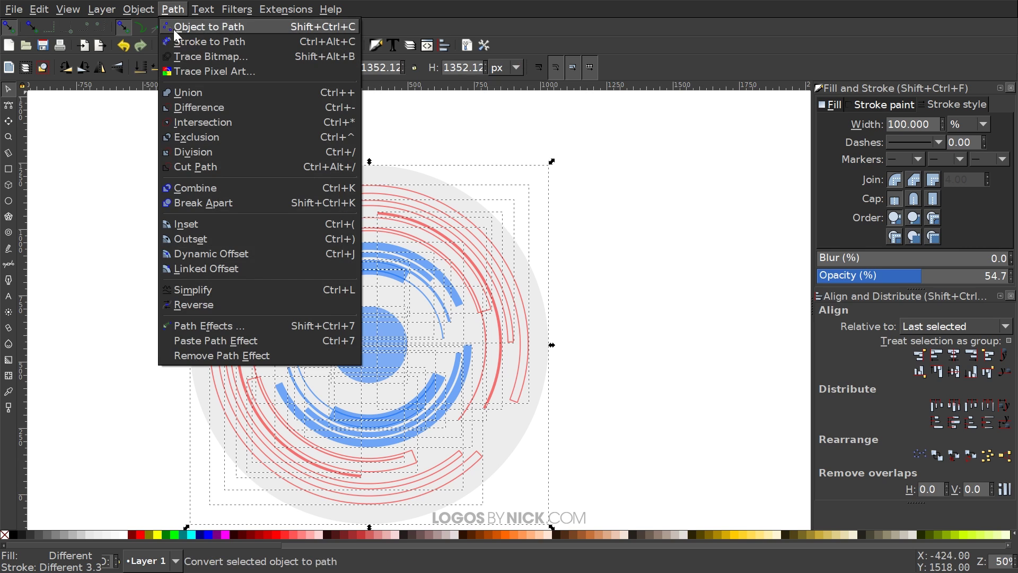
left_click(174, 37)
scroll(461, 424, "down", 4)
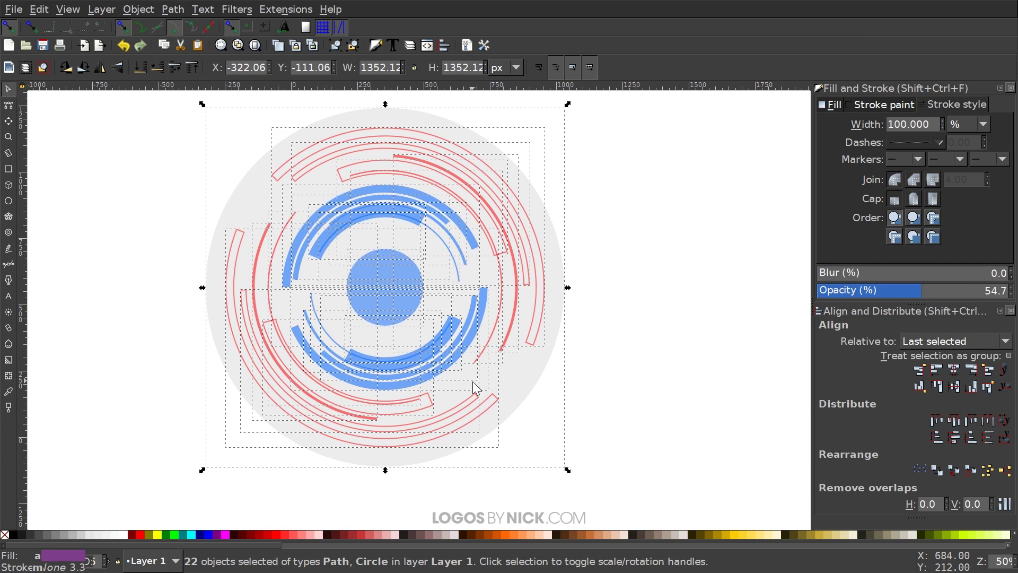
left_click(751, 231)
left_click_drag(578, 358, 603, 350)
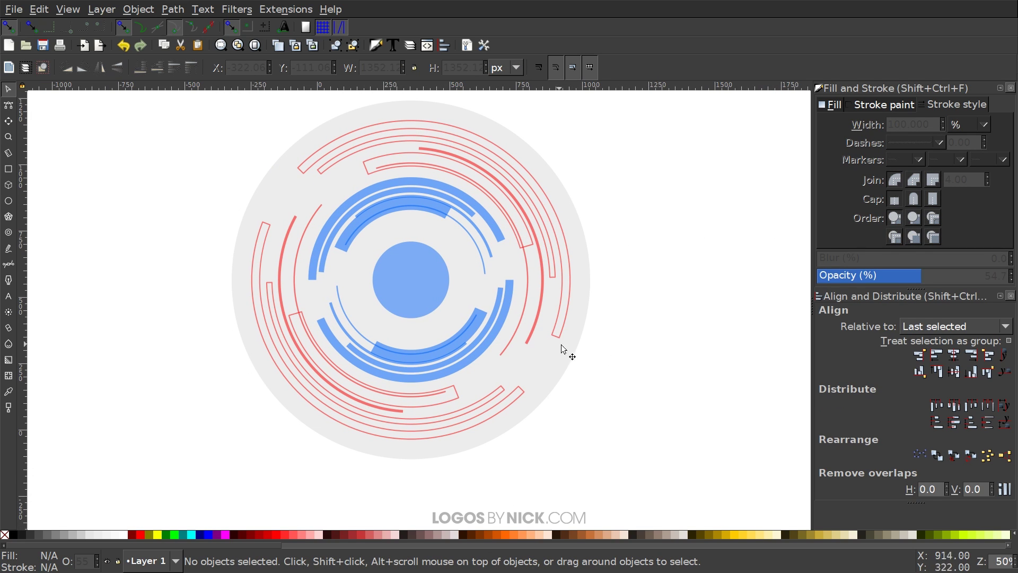
Drag the grey background circle aside, delete it, and select the remaining 21 objects.
left_click_drag(561, 377, 44, 265)
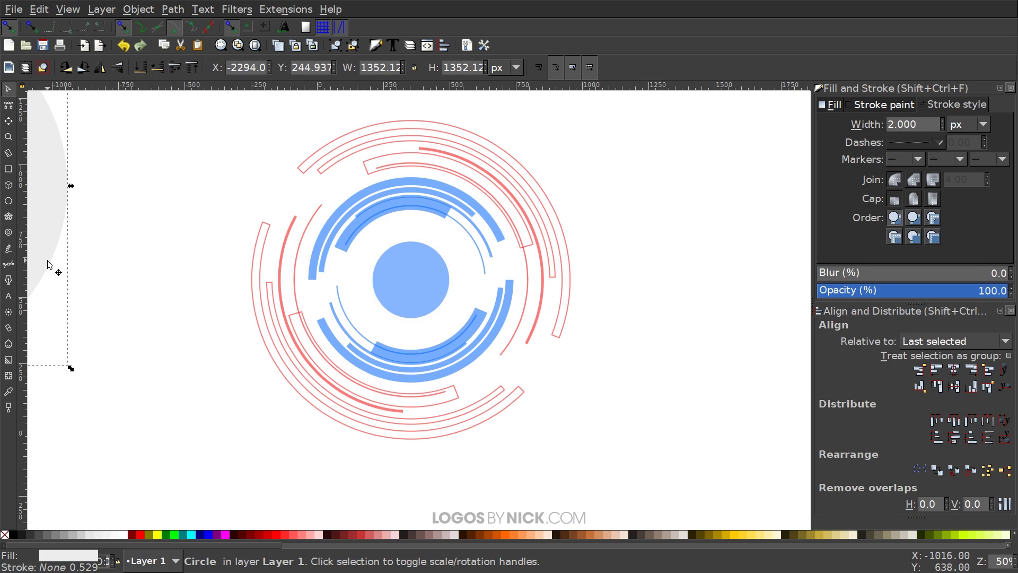
key("Delete")
left_click_drag(682, 482, 170, 93)
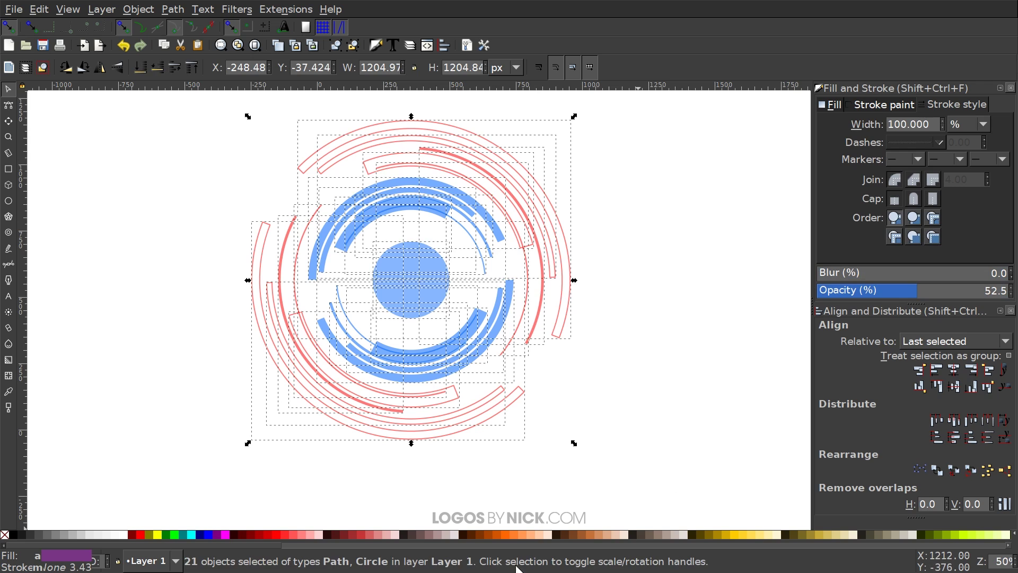
Fill every selected object with cyan #00AAD4 and set opacity to about 62%.
left_click_drag(212, 546, 657, 546)
left_click(507, 535)
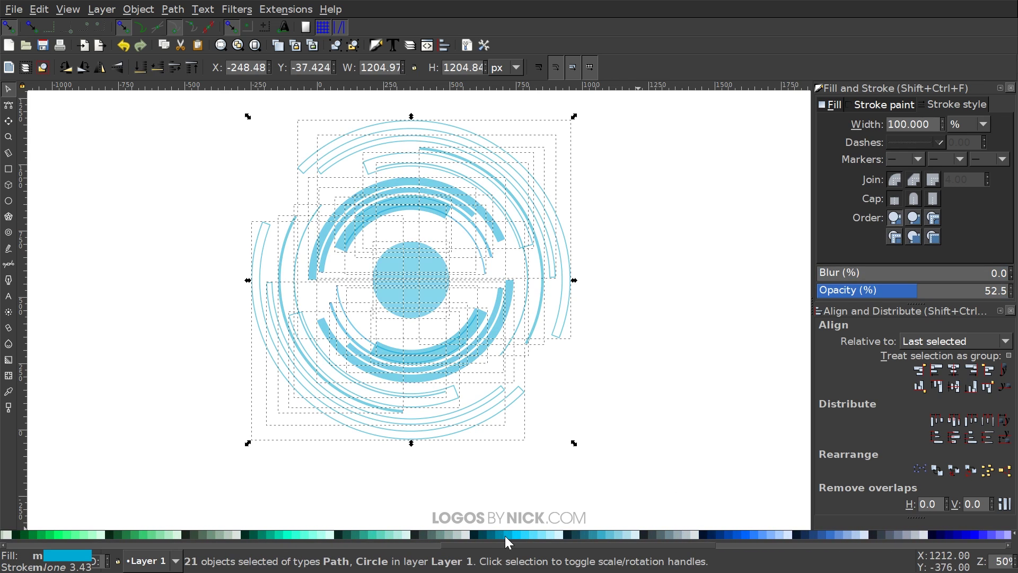
left_click(833, 534)
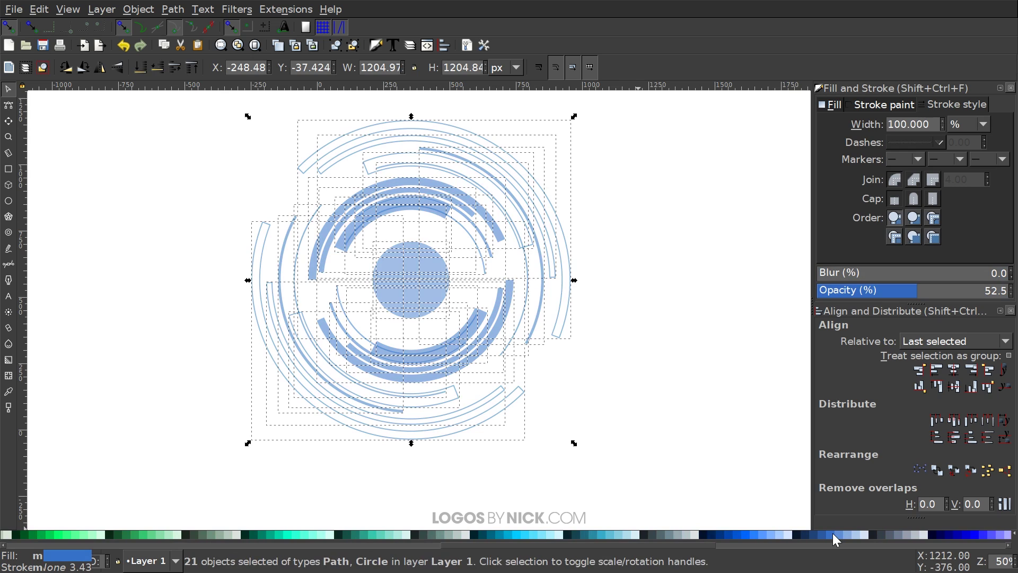
left_click(517, 533)
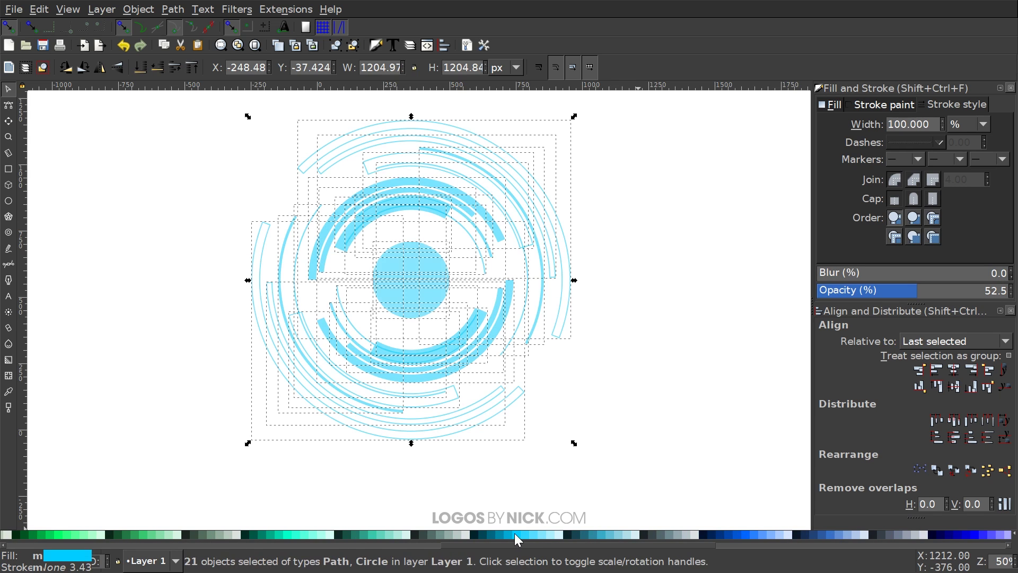
left_click(509, 532)
left_click_drag(680, 326, 693, 364)
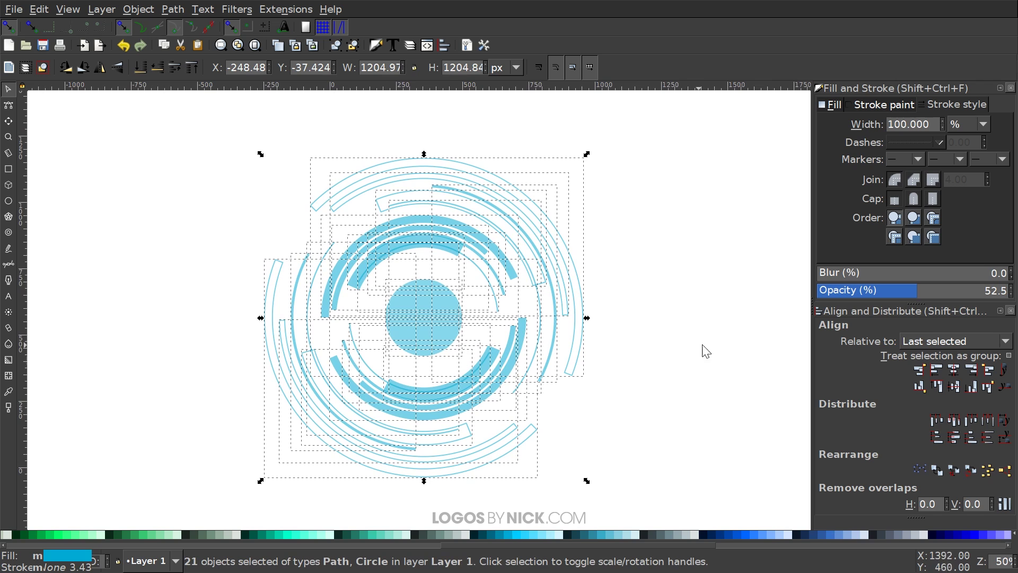
mouse_move(933, 295)
left_mouse_down()
mouse_move(969, 295)
mouse_move(935, 295)
left_mouse_up()
left_click(634, 280)
scroll(378, 235, "up", 3)
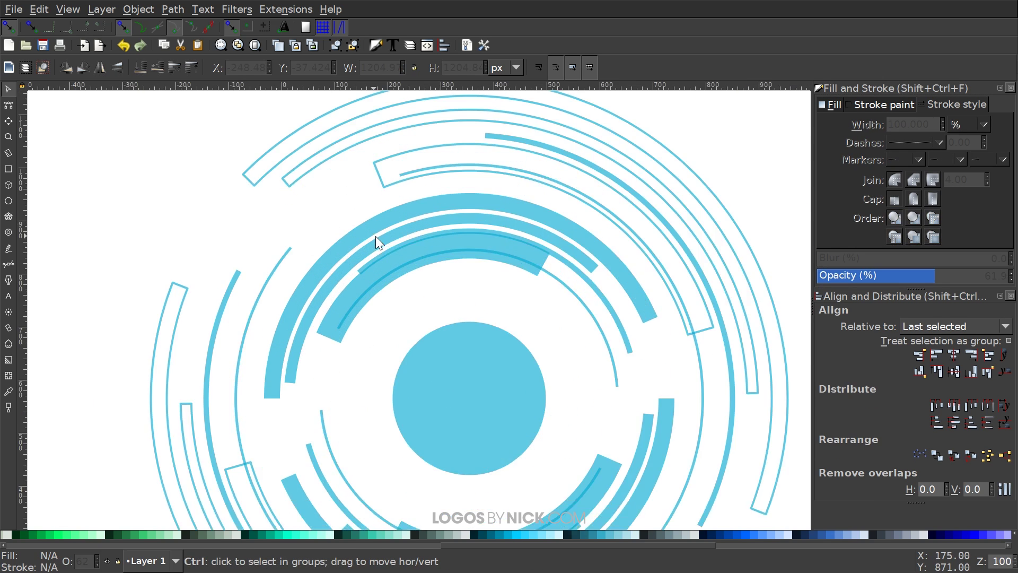
scroll(543, 334, "down", 2)
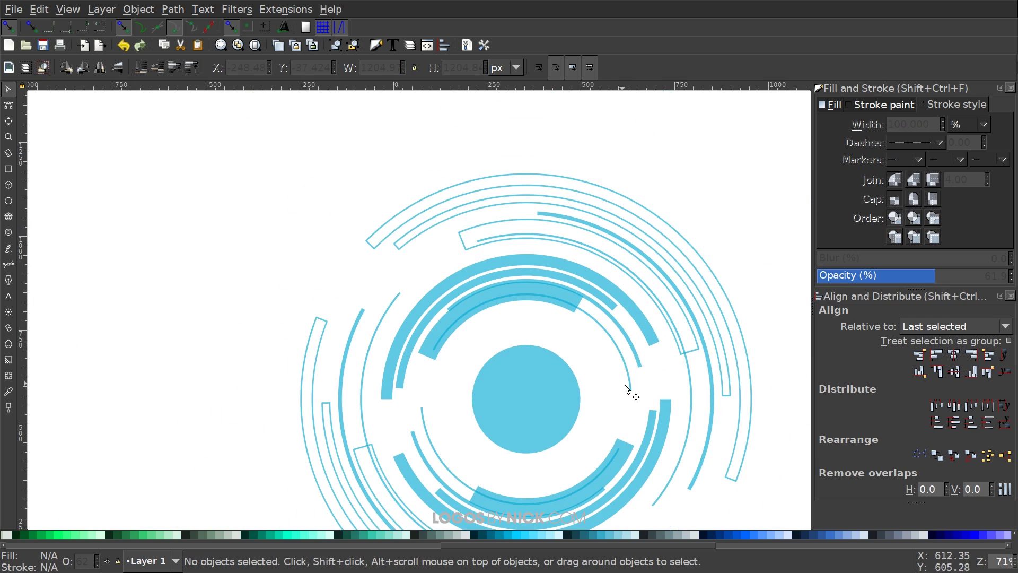
left_click_drag(615, 377, 425, 249)
left_click_drag(399, 306, 463, 393)
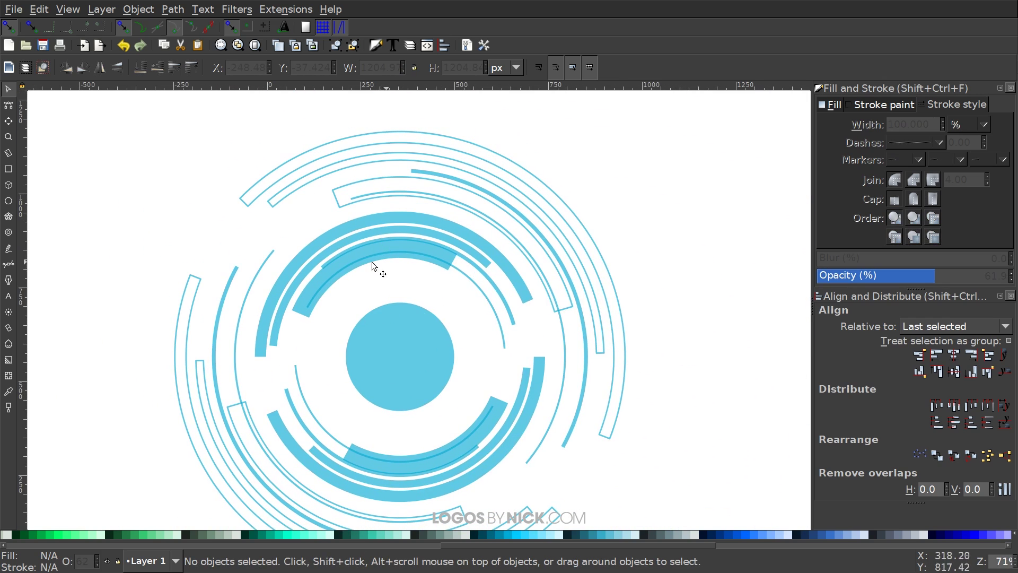
scroll(406, 269, "up", 2)
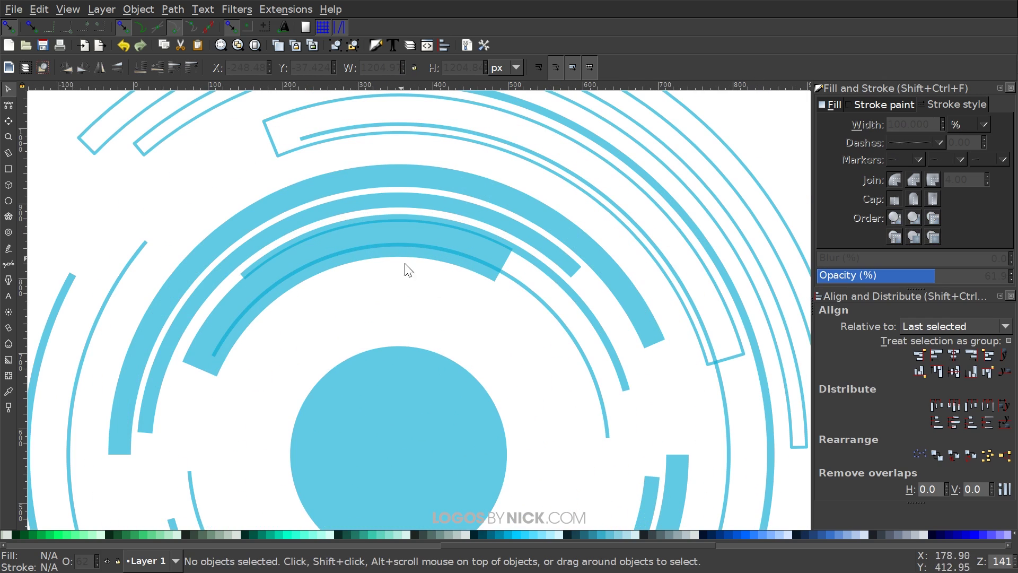
left_click(537, 295)
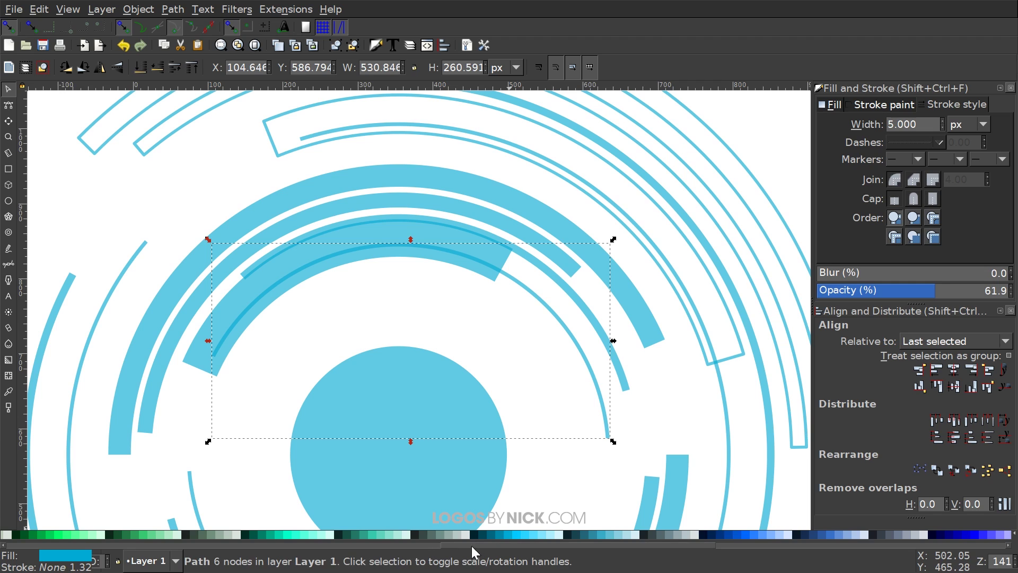
Colour the thin inner arc and one more arc pink #ff0066.
left_click_drag(701, 540, 790, 544)
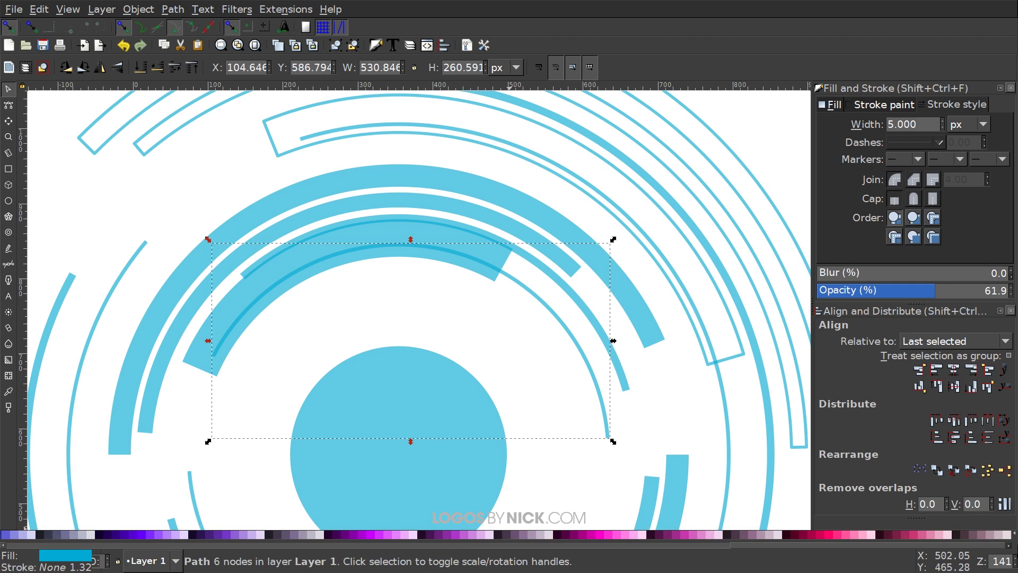
left_click(828, 533)
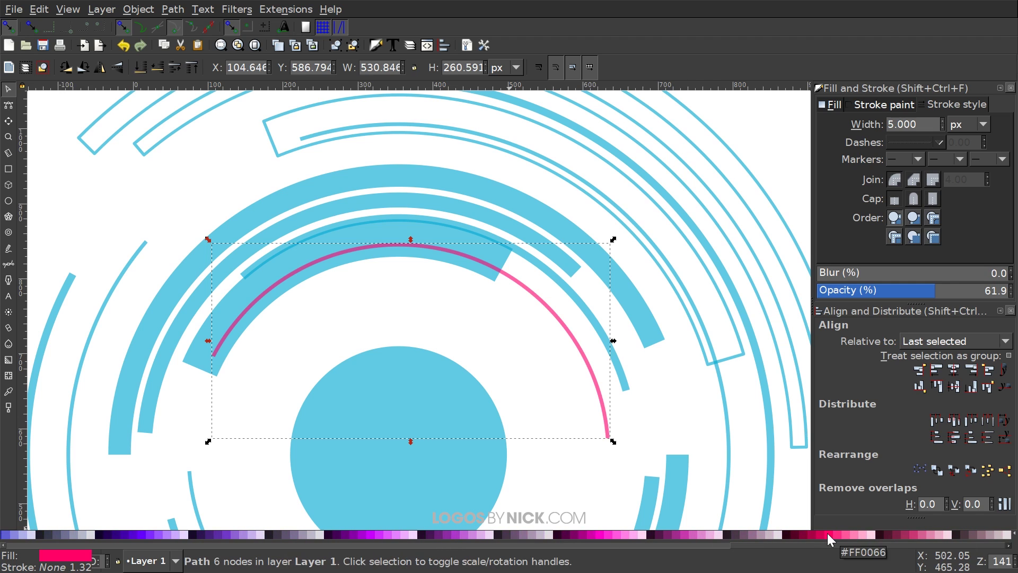
left_click(834, 105)
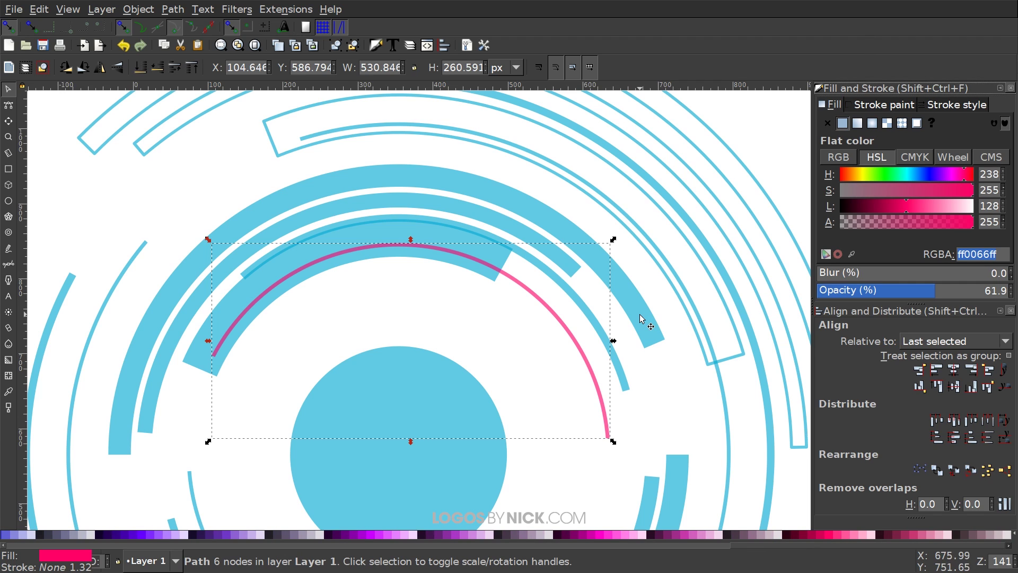
left_click(538, 265)
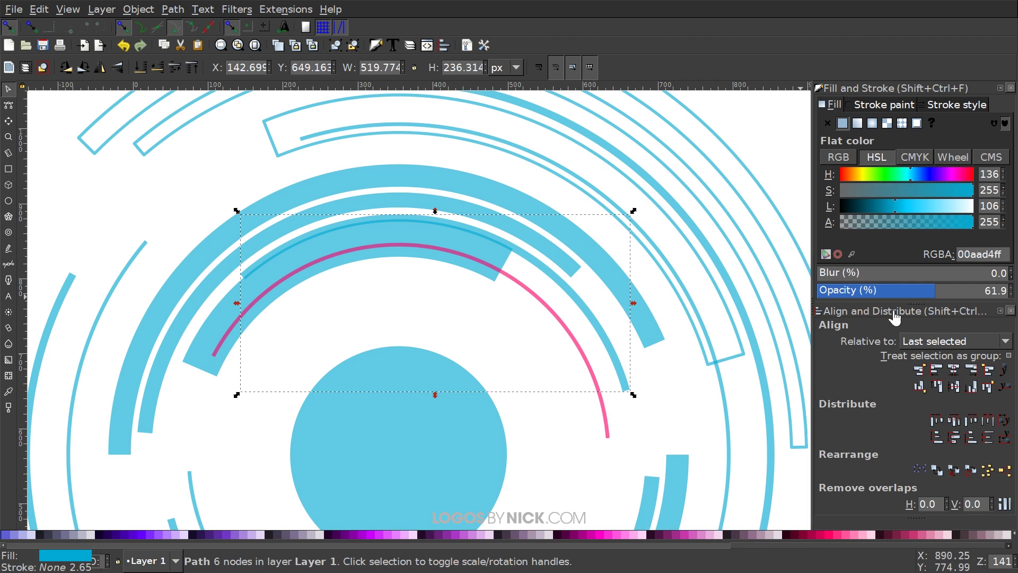
left_click_drag(1003, 255, 907, 250)
type("ff0066ff")
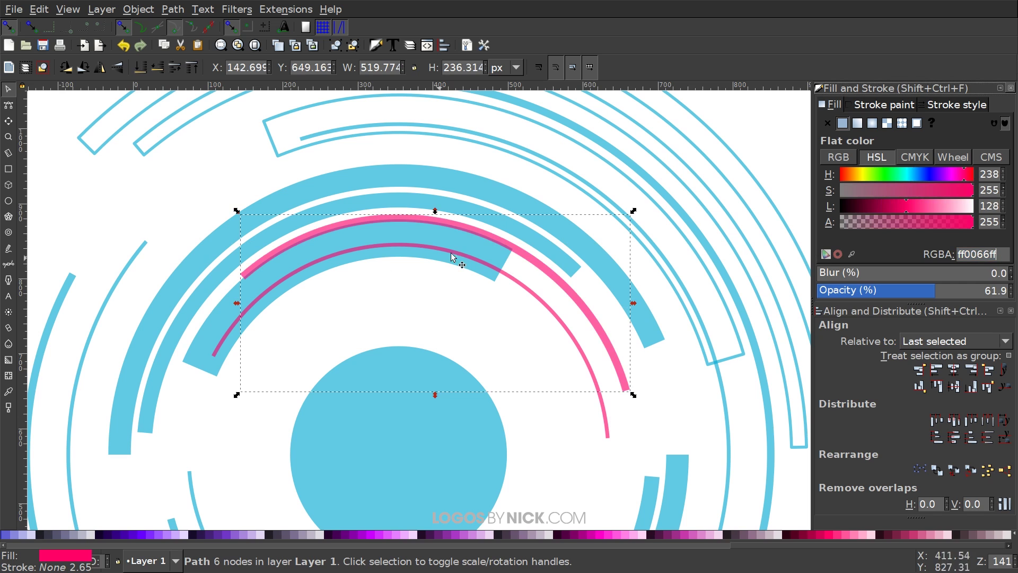
Paste the pink style onto the thick arcs above the centre and at upper right.
left_click(489, 194)
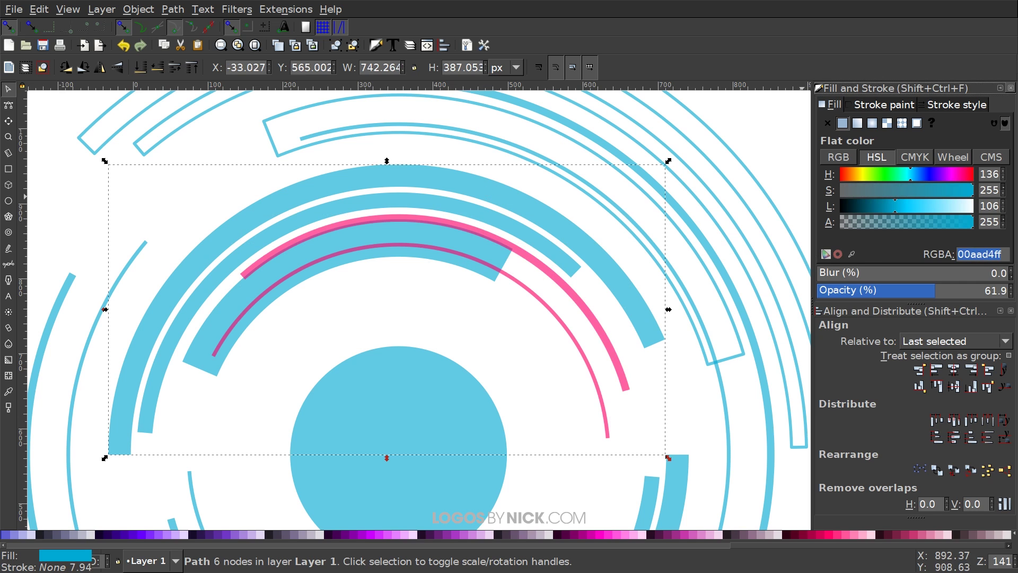
key("ctrl+shift+v")
scroll(498, 225, "up", 6)
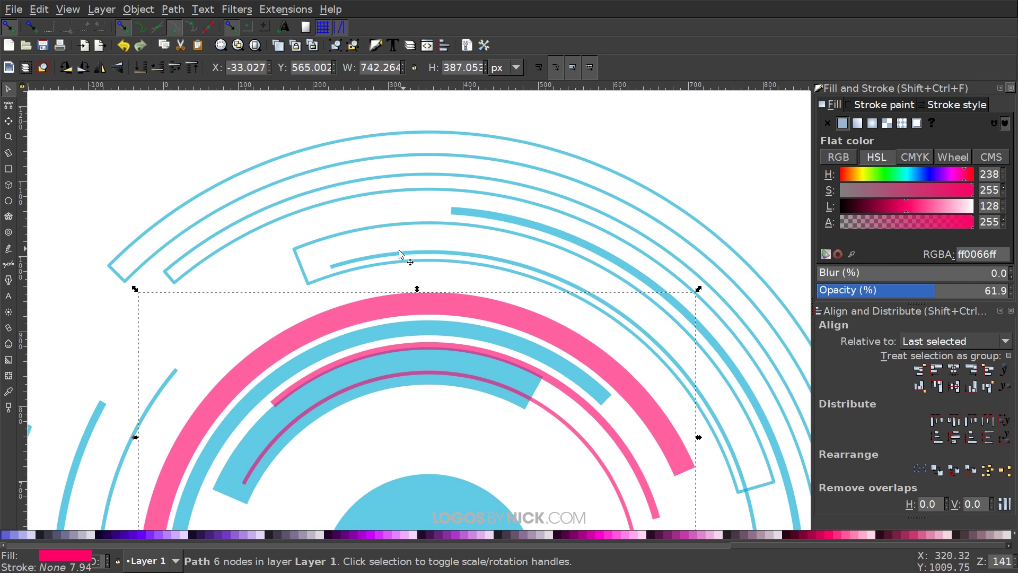
left_click(401, 259)
left_click(552, 231)
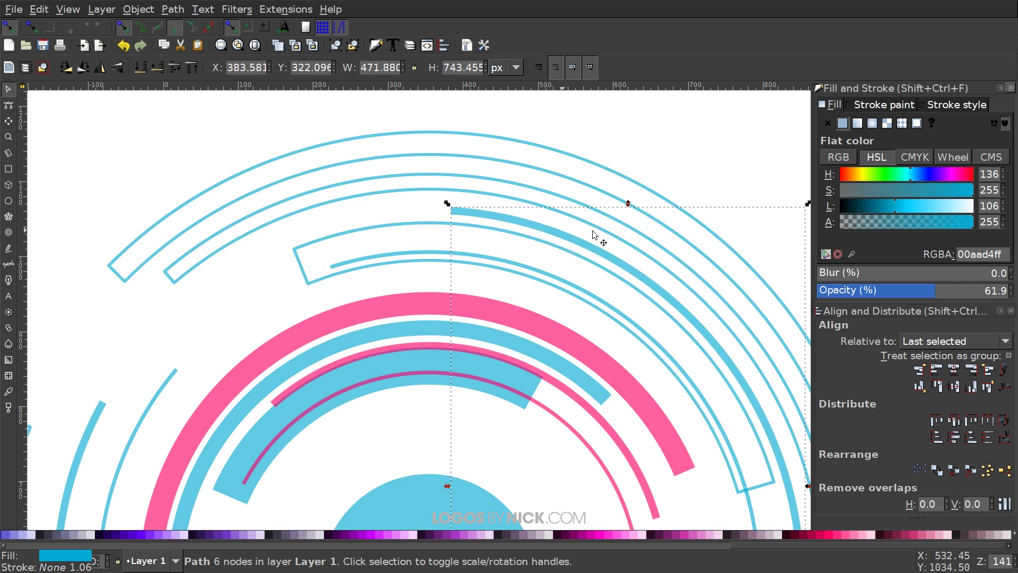
key("ctrl+shift+v")
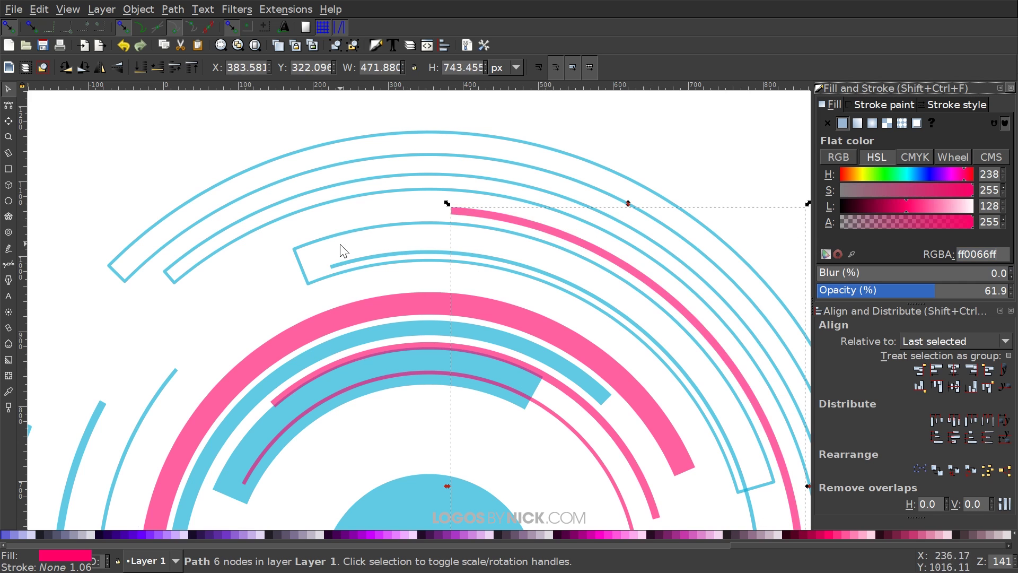
scroll(342, 244, "up", 1)
scroll(341, 243, "right", 2)
left_click(754, 122)
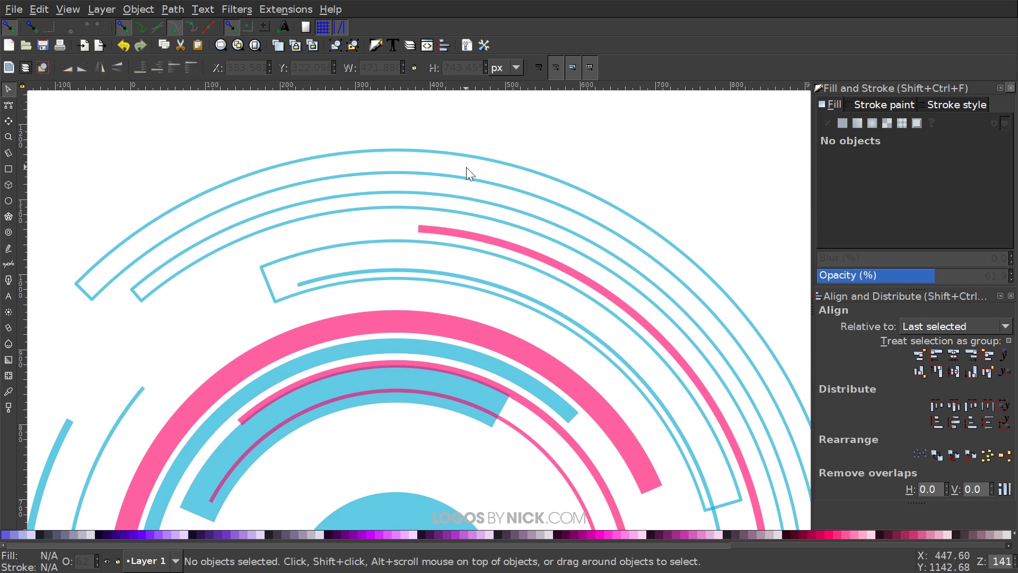
left_click(493, 161)
Turn the outermost arc and the thick arc below the centre dot pink.
key("ctrl+shift+v")
scroll(273, 346, "down", 15)
scroll(273, 346, "left", 2)
left_click_drag(435, 234, 427, 260)
scroll(427, 260, "down", 2)
left_click_drag(486, 342, 444, 335)
scroll(333, 404, "up", 1)
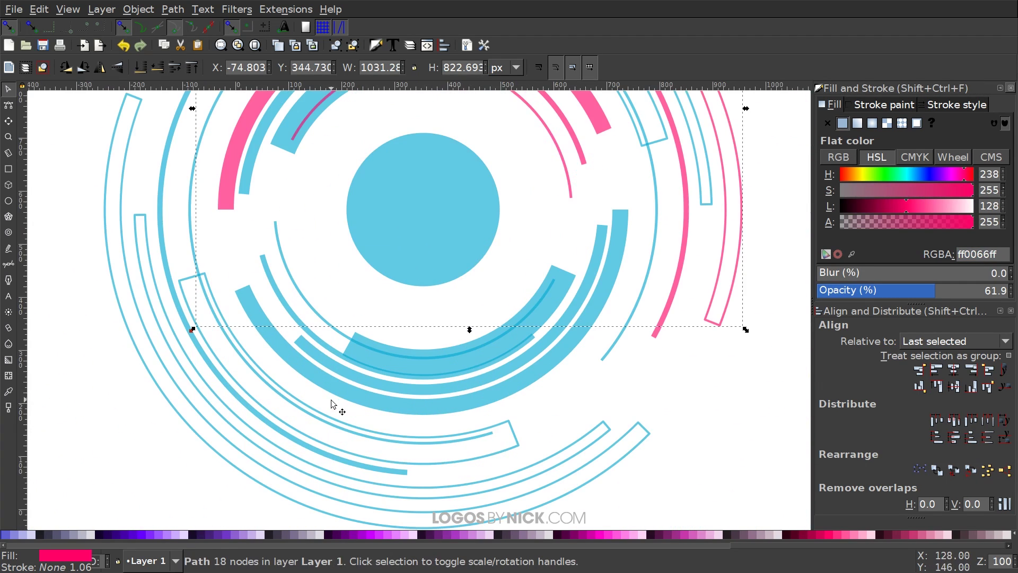
left_click(356, 340)
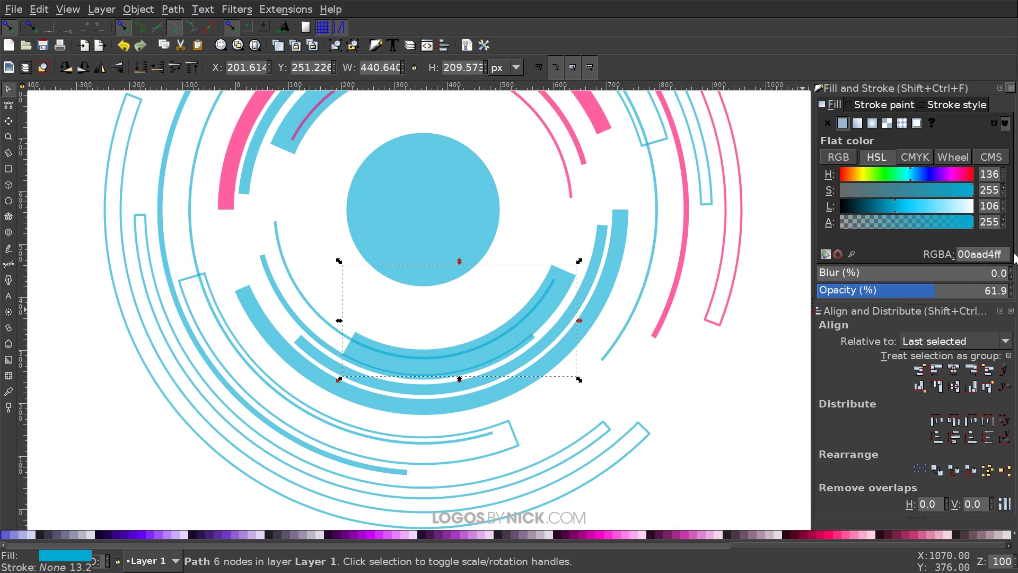
type("ff0066ff")
Make the thin lower arc, the lower-left outlined arc and the lower-left thick arc pink #ff0066.
left_click_drag(430, 385, 449, 307)
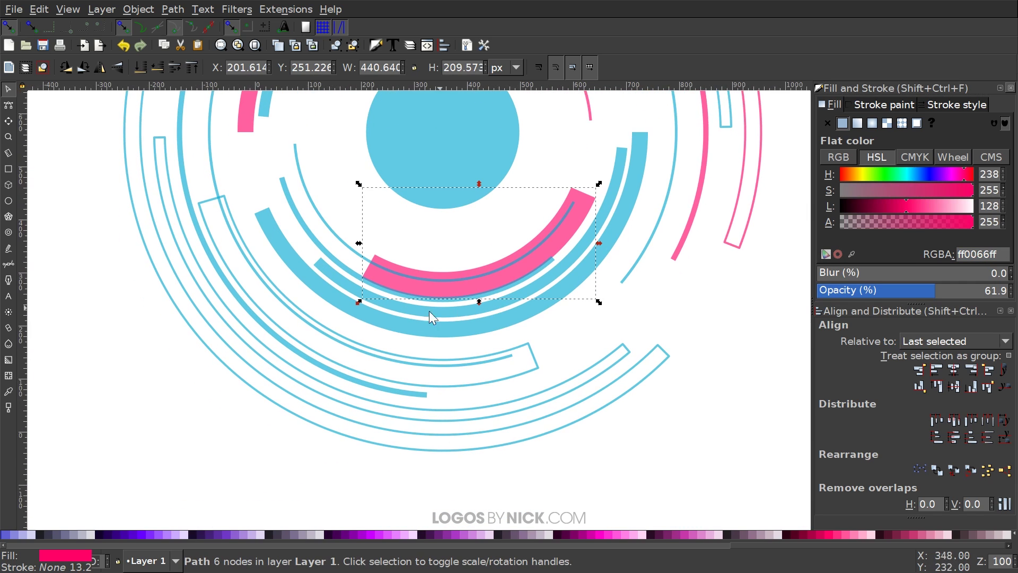
left_click(331, 271)
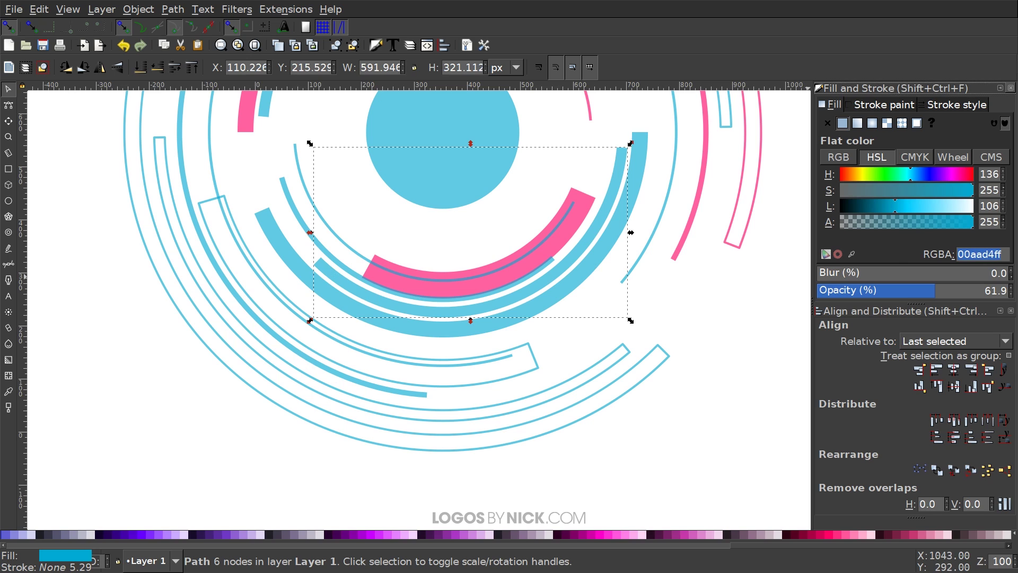
key("ctrl+shift+v")
left_click(539, 371)
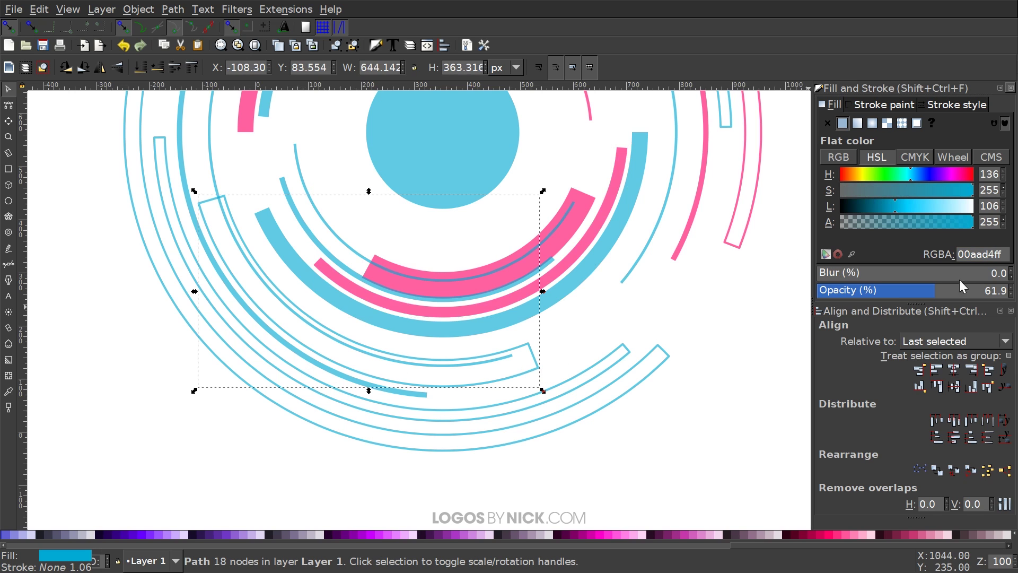
type("ff0066ff")
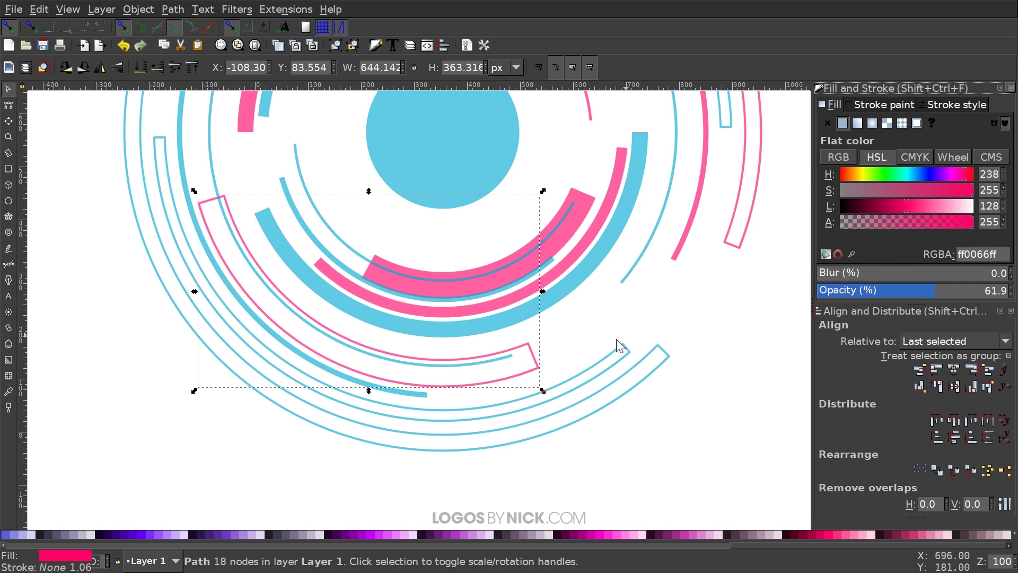
left_click(408, 394)
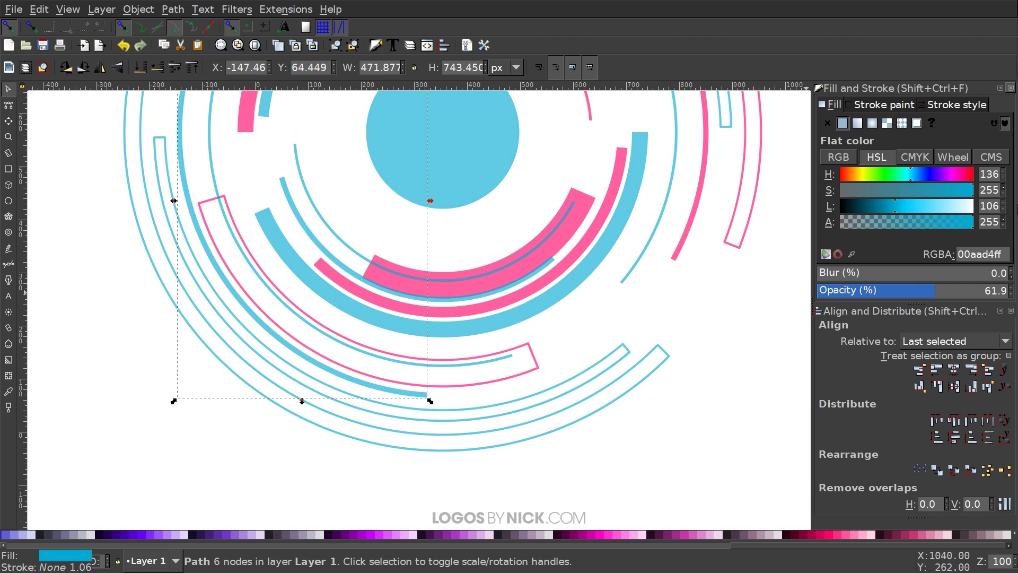
right_click(1007, 249)
left_click(1009, 250)
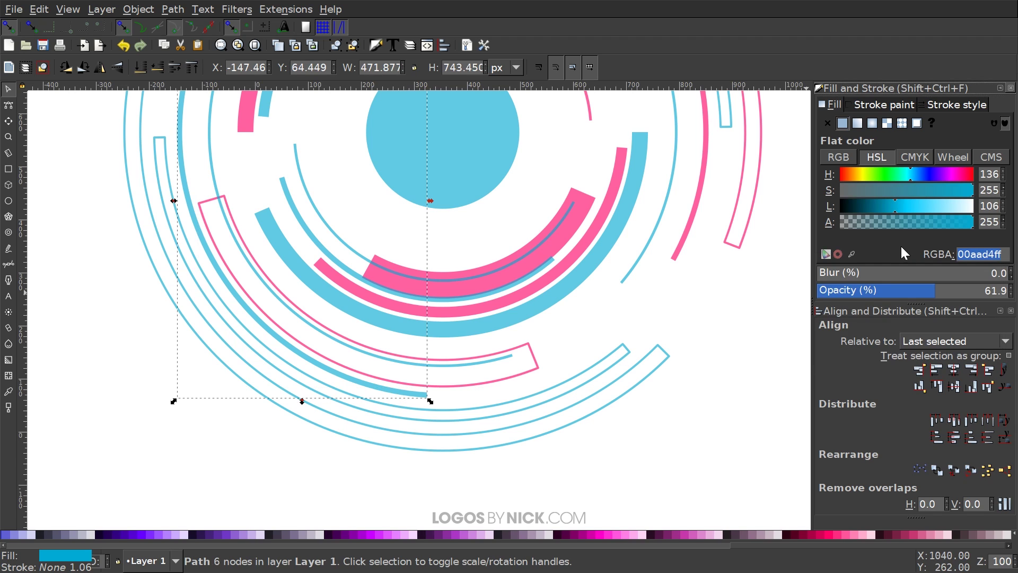
type("ff0066ff")
left_click(406, 433)
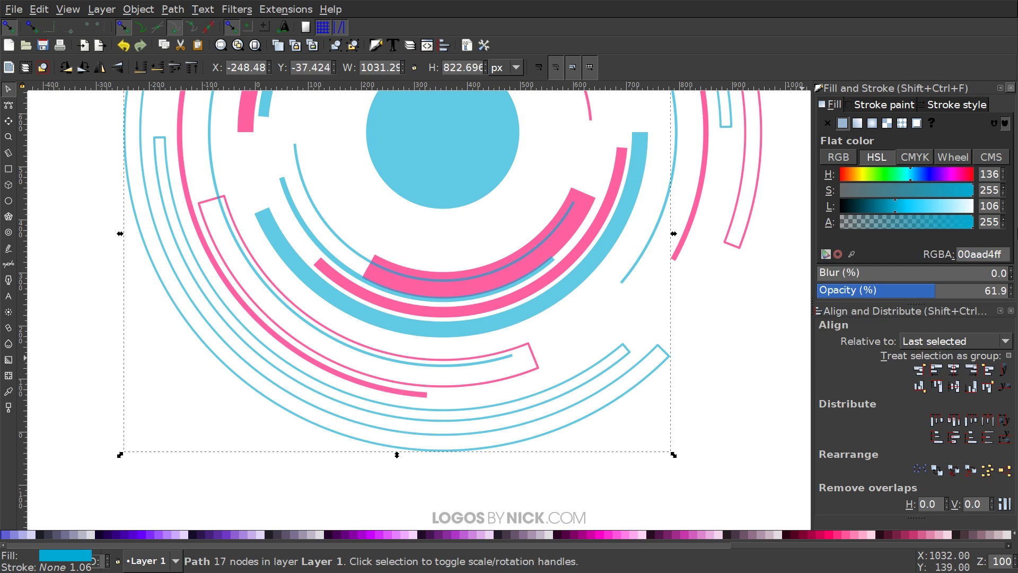
double_click(1004, 254)
Turn the large outlined arc pink #ff0066 and deselect.
type("ff0066ff")
left_click(597, 287)
left_click_drag(607, 275, 551, 405)
Zoom out and drag a selection box around the entire logo.
scroll(491, 388, "down", 3)
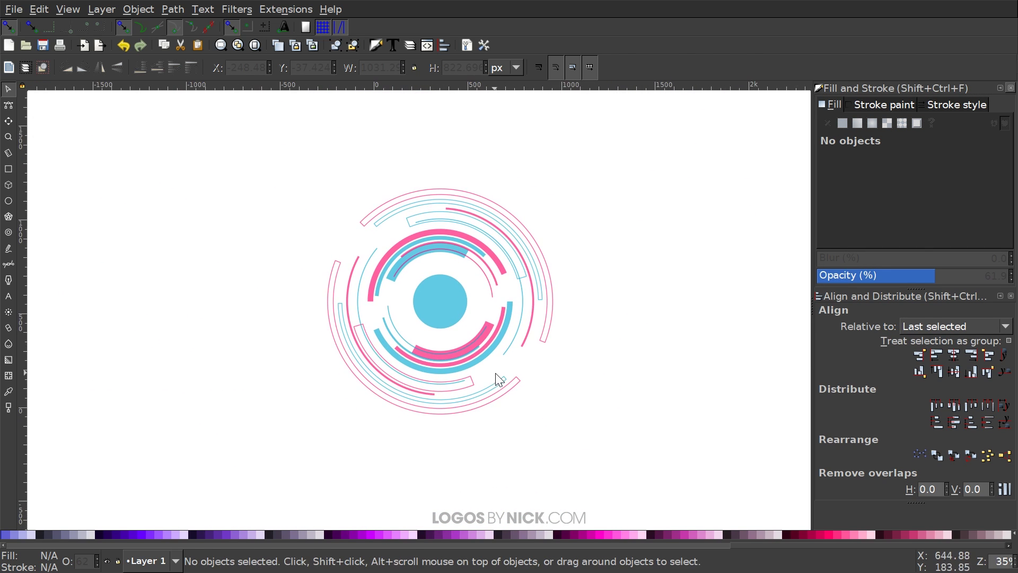
scroll(498, 377, "up", 2)
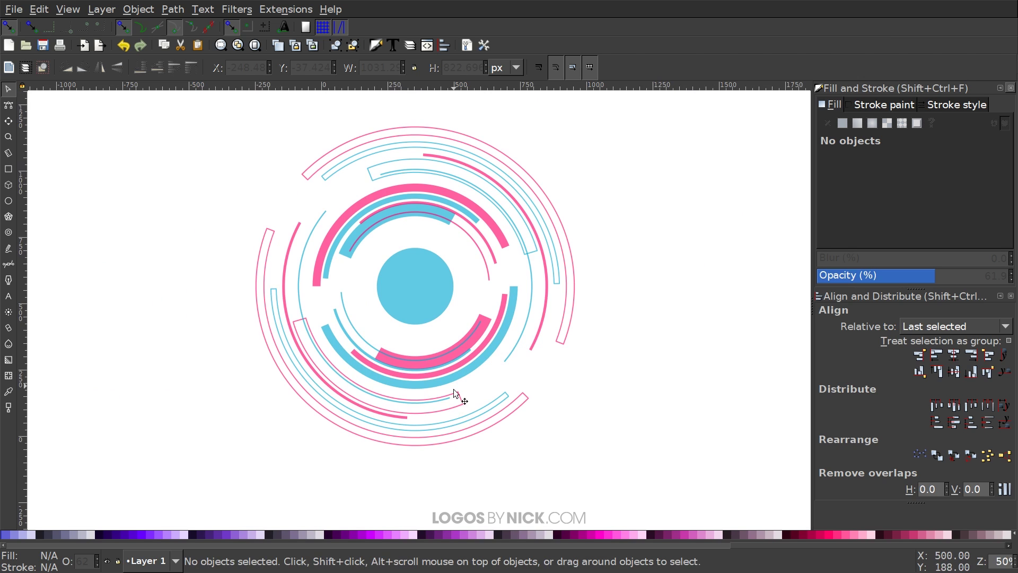
left_click_drag(689, 459, 223, 324)
left_click_drag(638, 434, 570, 361)
scroll(569, 361, "down", 5)
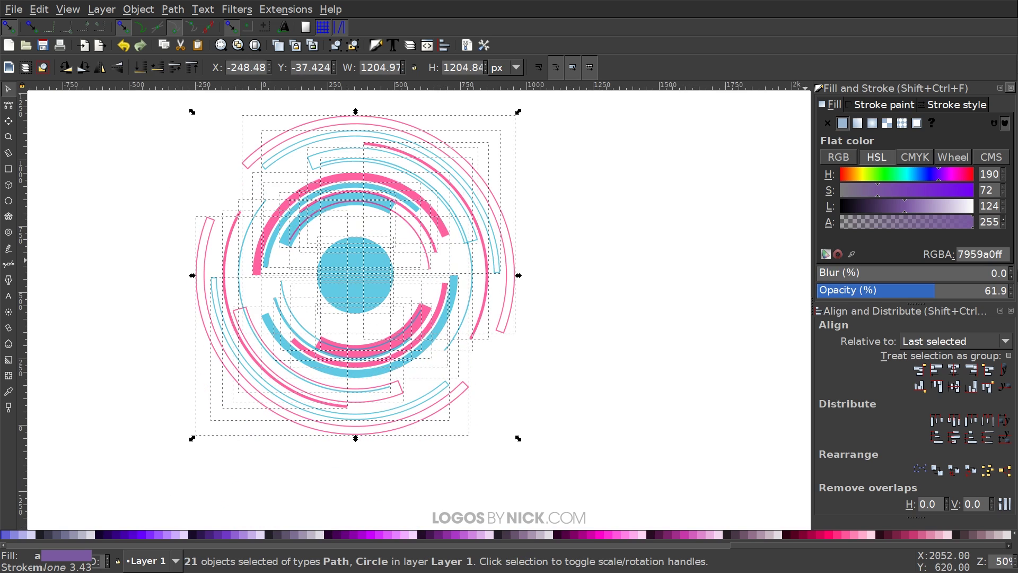
Set all objects to 100% opacity, deselect, and undo/redo to compare the result.
left_click_drag(947, 295, 1006, 294)
left_click_drag(535, 305, 590, 327)
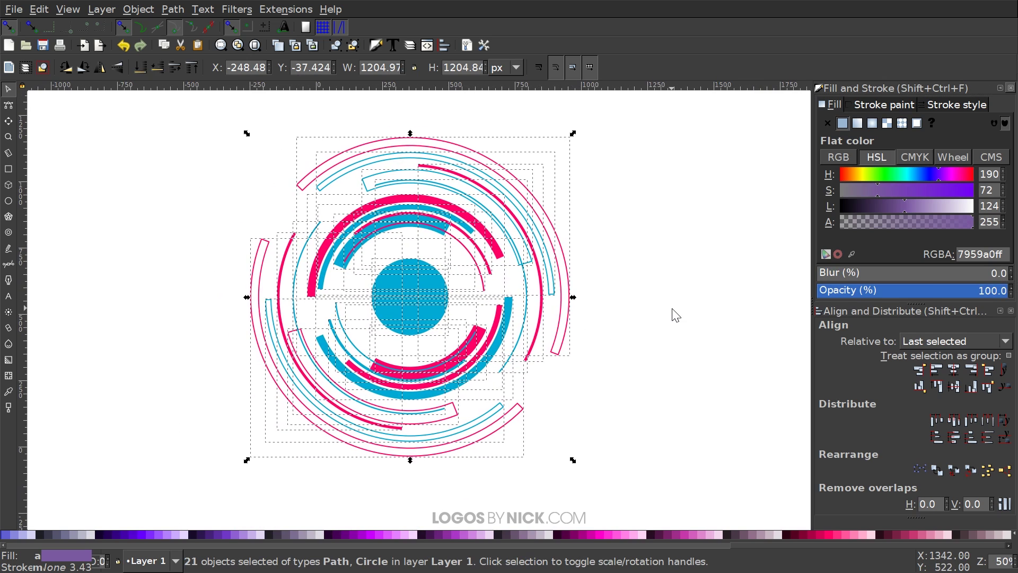
left_click(673, 309)
key("ctrl")
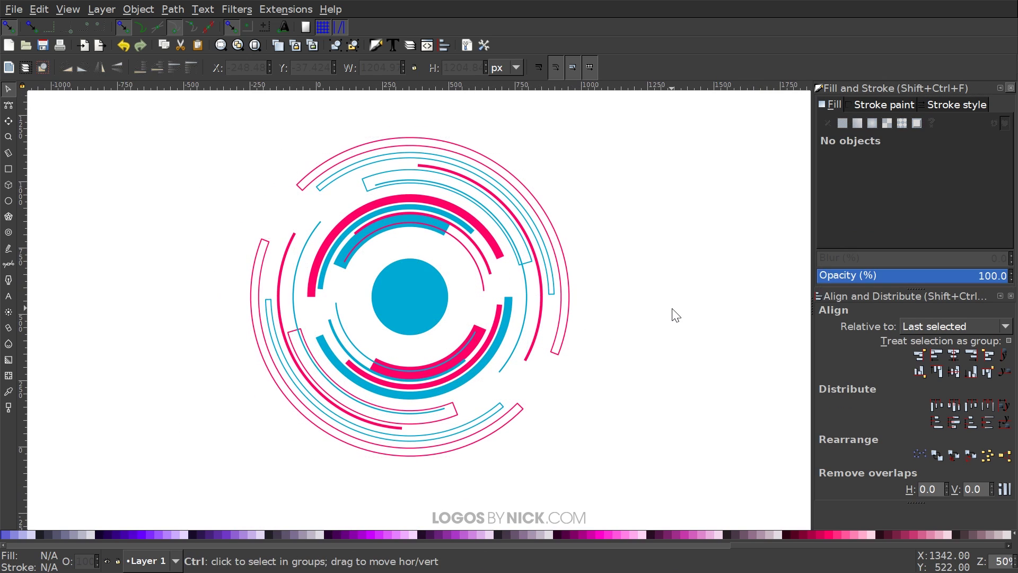
key("ctrl+z")
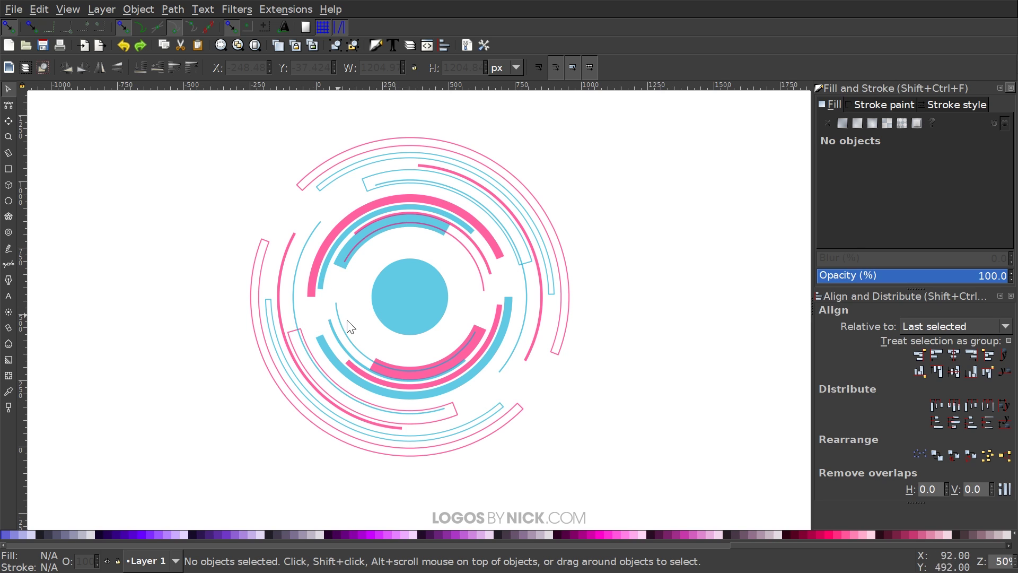
key("ctrl+shift+z")
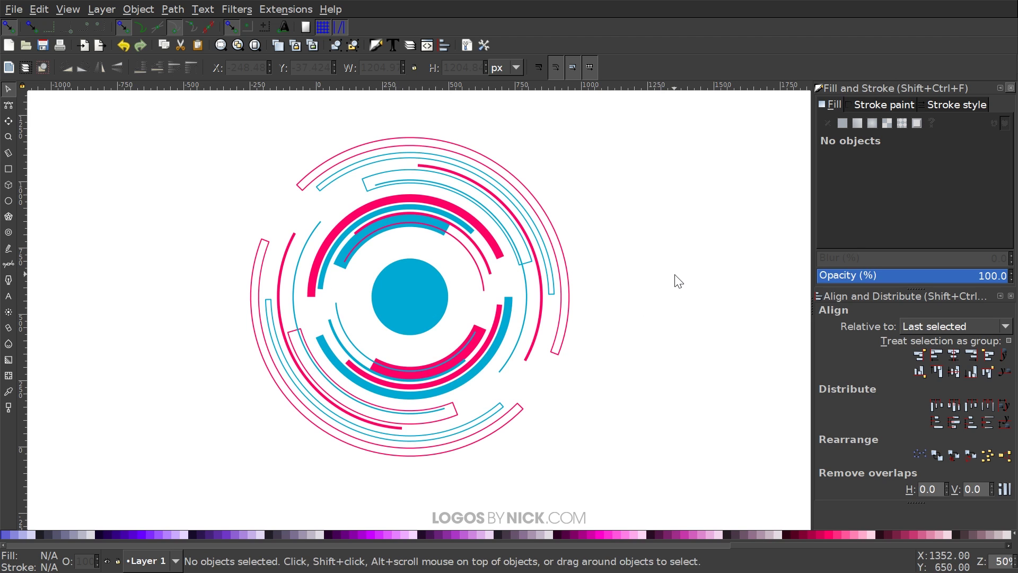